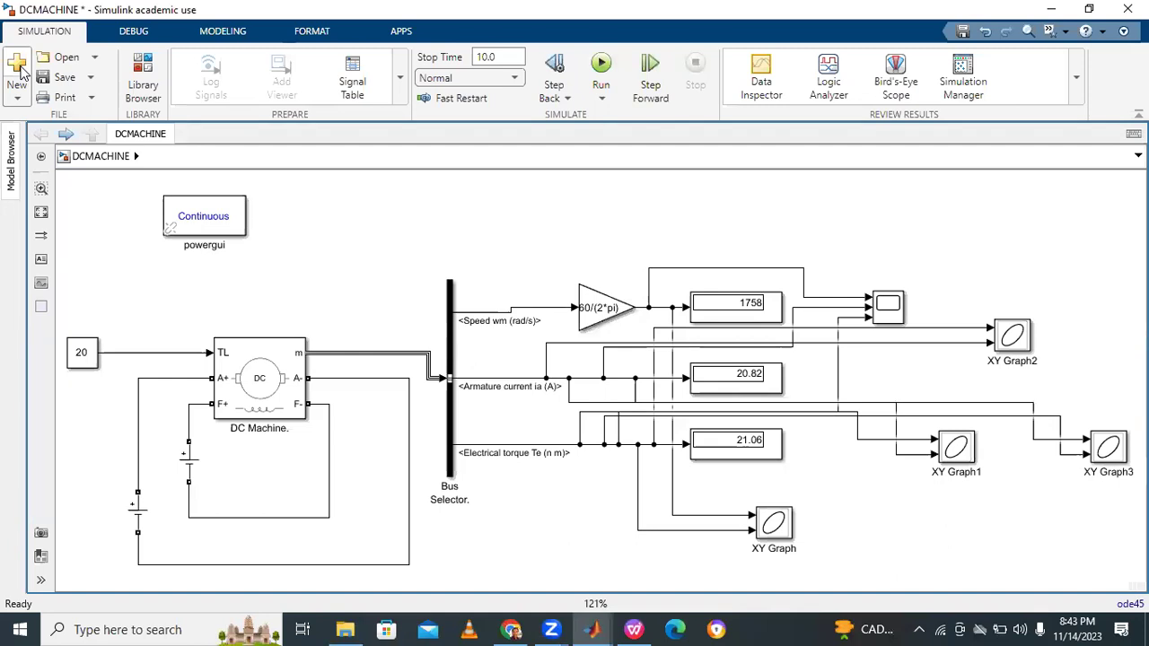
{"action": "mouse_move", "coordinate": [592, 629]}
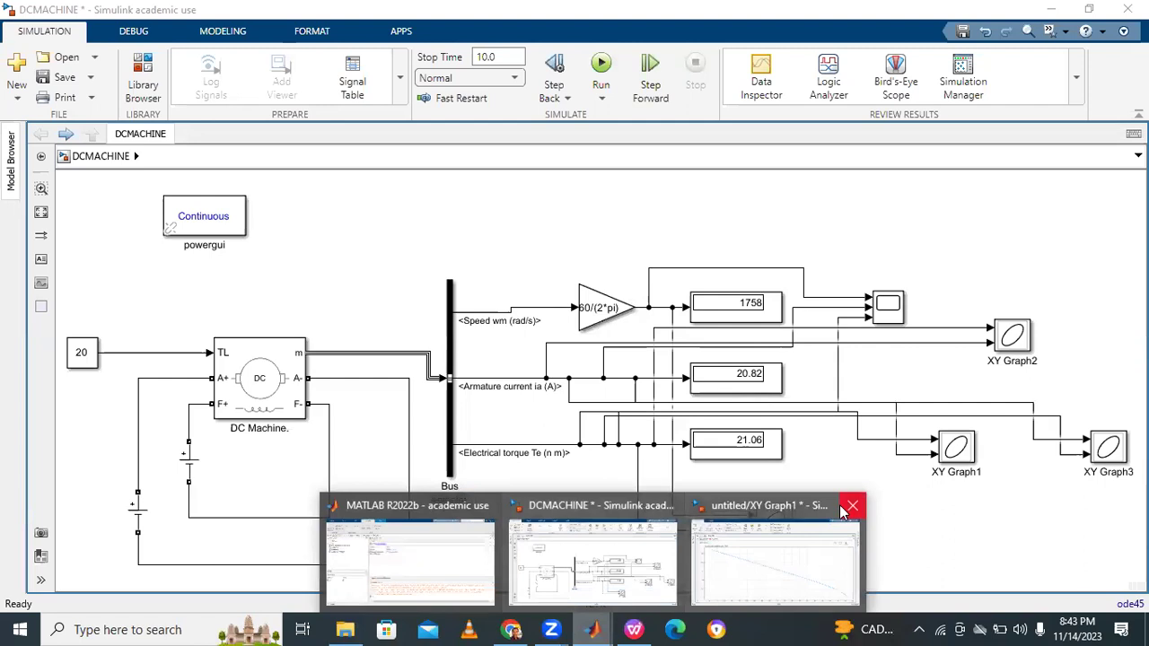
{"action": "left_click", "coordinate": [587, 552]}
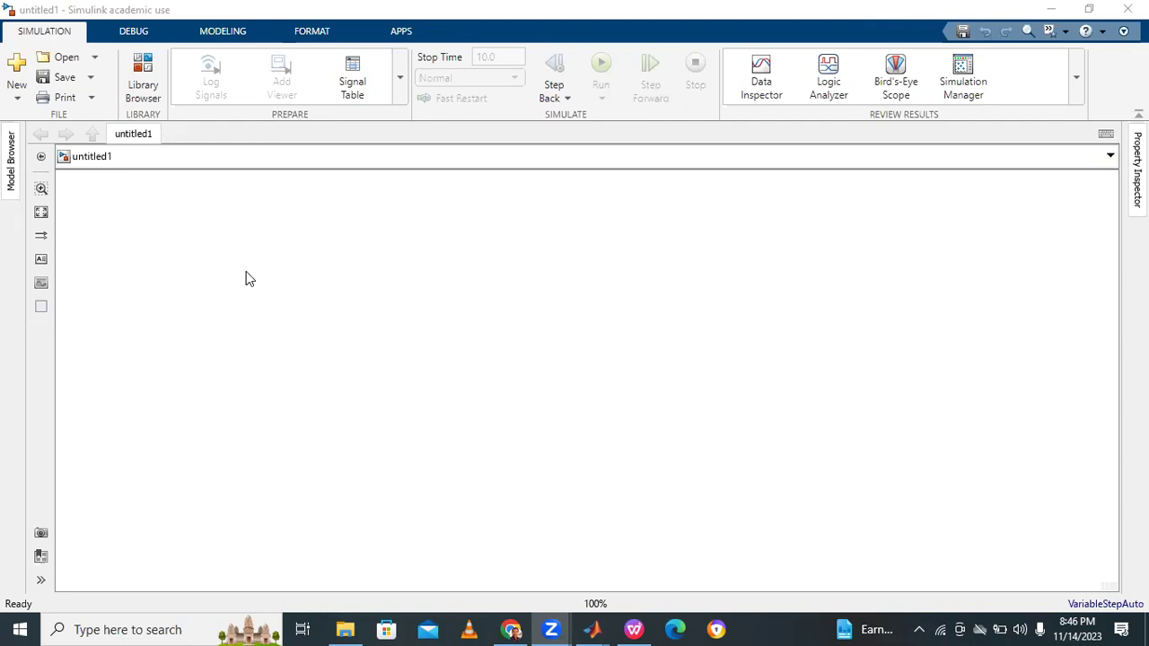
Add a DC Machine block from the specialized electrical machines to the blank model and move it nearer the canvas centre
{"action": "double_click", "coordinate": [287, 249]}
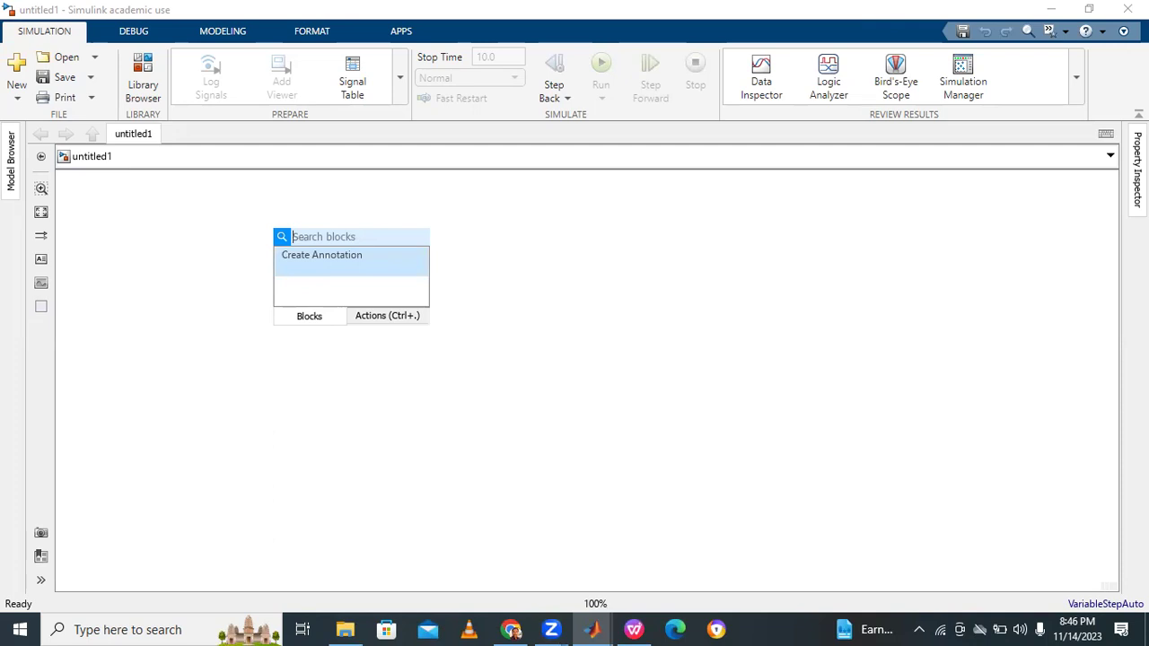
{"action": "type", "text": "dc machu"}
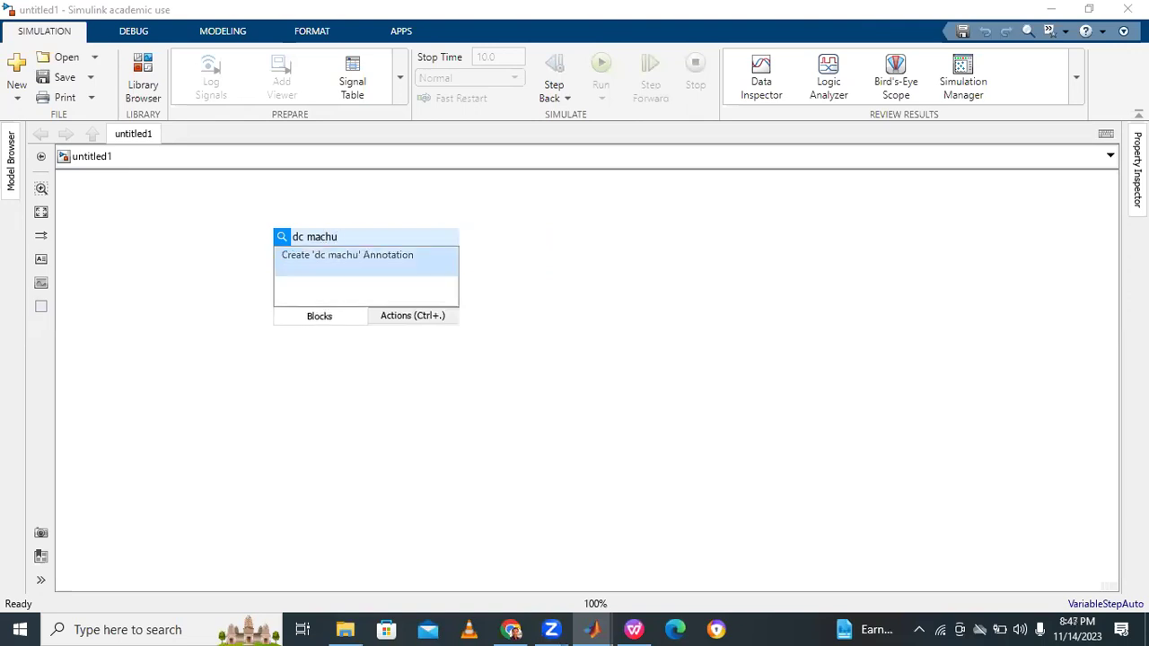
{"action": "key", "text": "BackSpace"}
{"action": "key", "text": "BackSpace"}
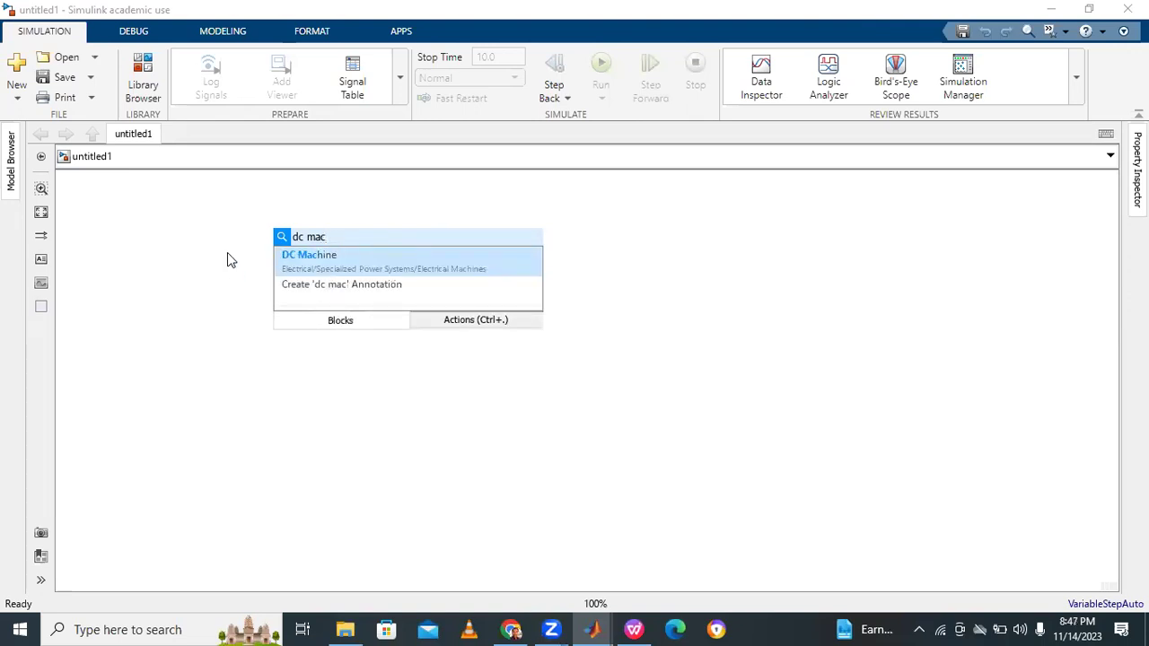
{"action": "left_click", "coordinate": [313, 258]}
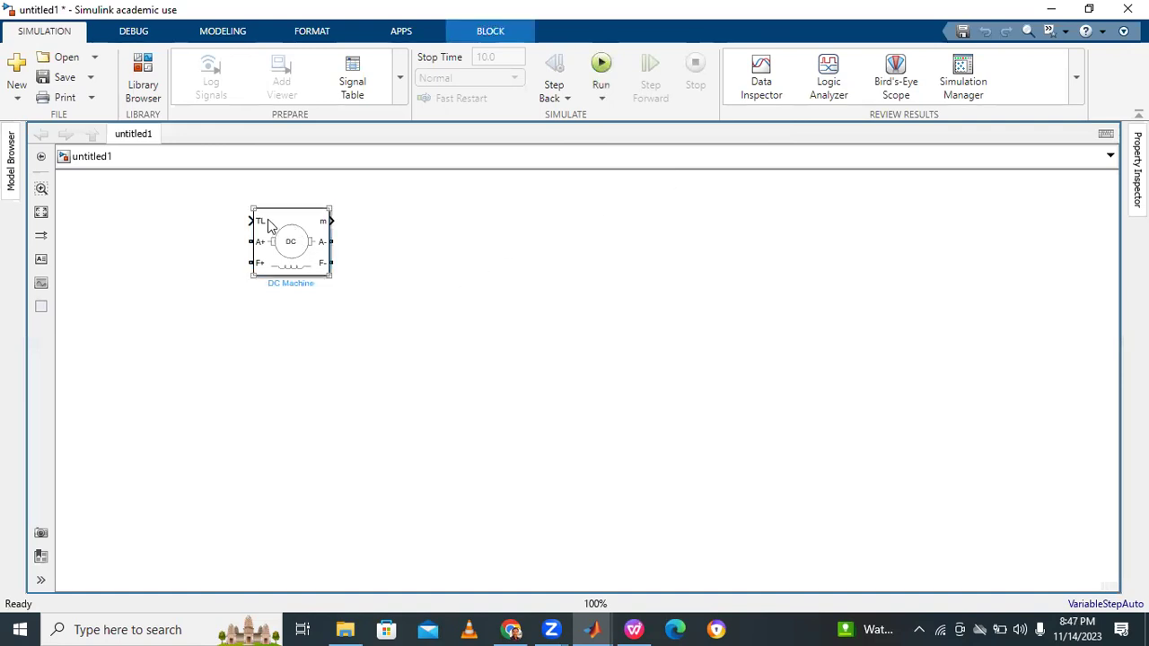
{"action": "left_click_drag", "start_coordinate": [271, 219], "coordinate": [429, 321]}
{"action": "left_click", "coordinate": [575, 372]}
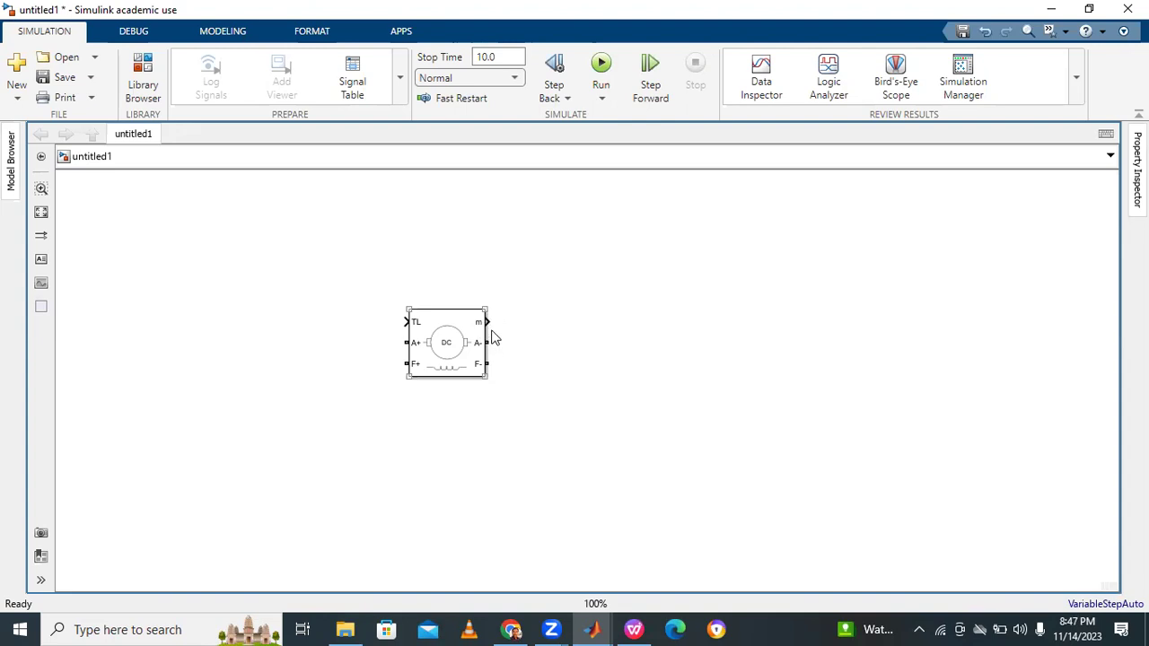
Examine the DC Machine block's TL, m, armature and field ports up close
{"action": "left_click", "coordinate": [497, 333]}
{"action": "left_click", "coordinate": [41, 213]}
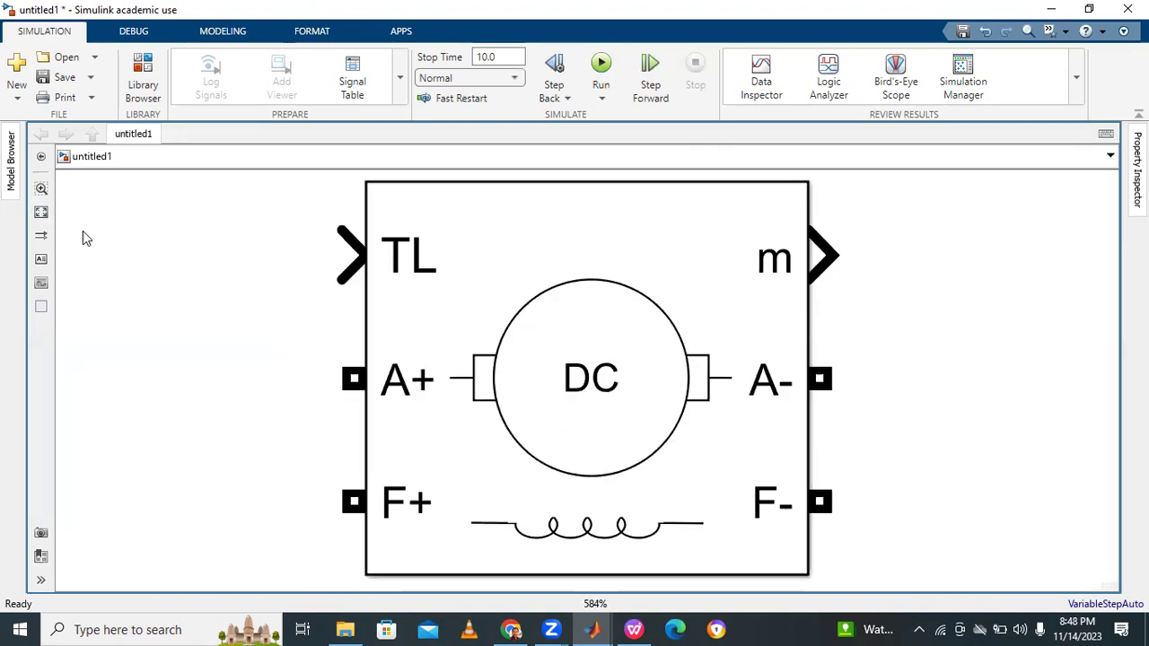
{"action": "left_click", "coordinate": [444, 415]}
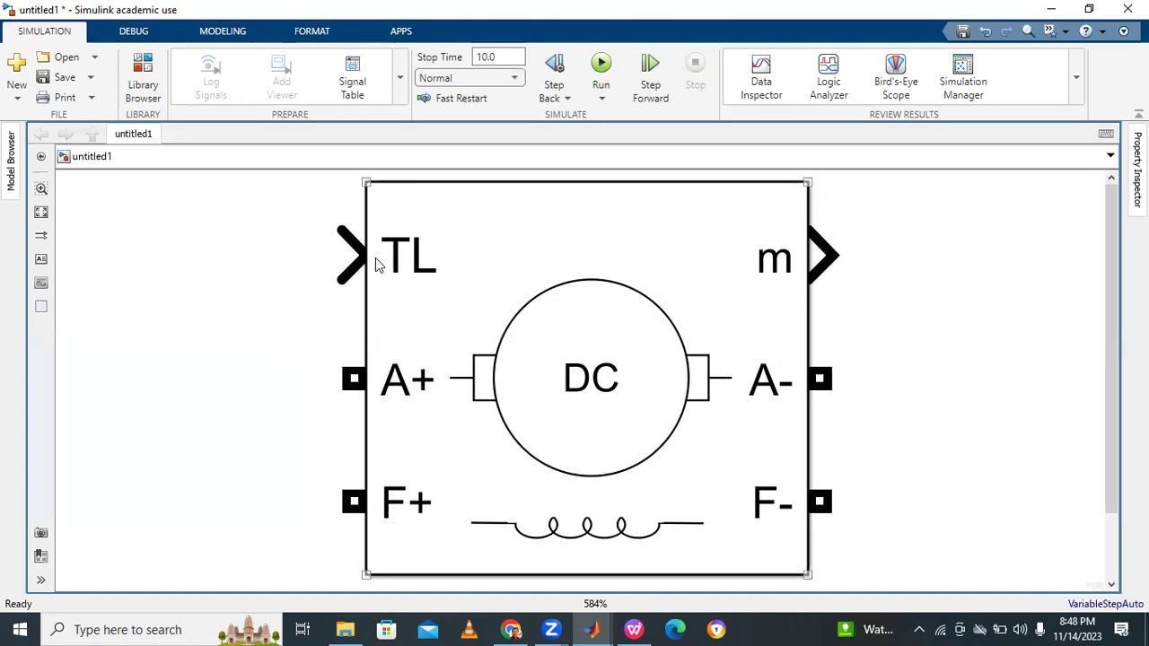
{"action": "left_click", "coordinate": [74, 236]}
{"action": "mouse_move", "coordinate": [809, 258]}
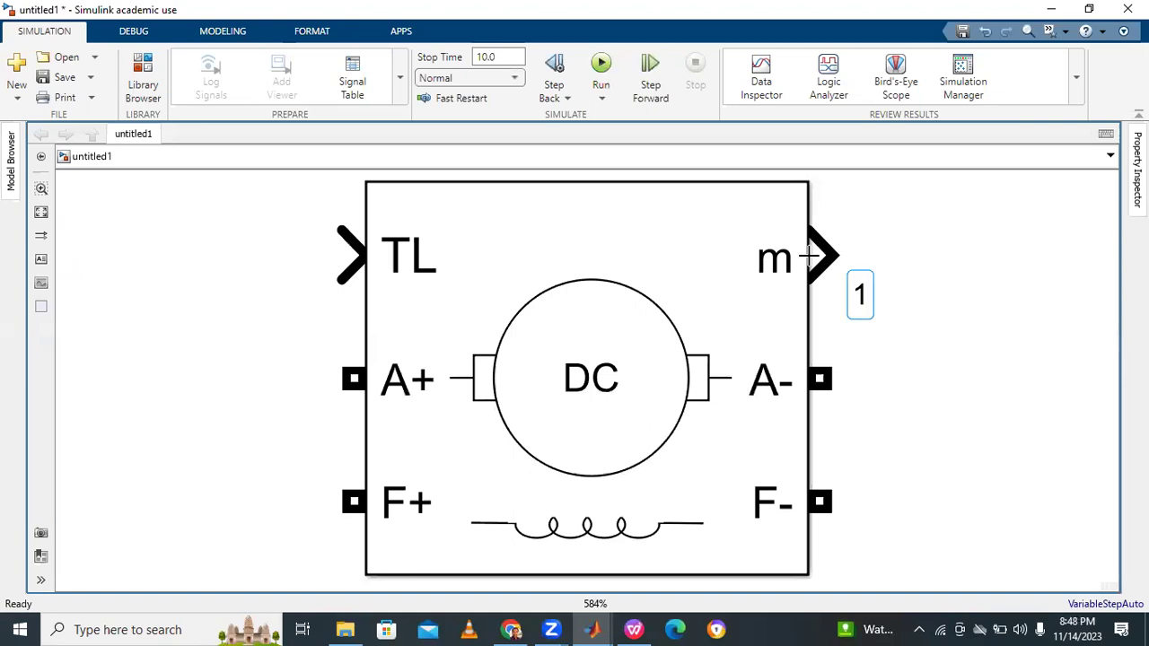
{"action": "scroll", "coordinate": [403, 306], "scroll_direction": "down", "scroll_amount": 6}
{"action": "scroll", "coordinate": [448, 360], "scroll_direction": "down", "scroll_amount": 2}
{"action": "scroll", "coordinate": [521, 339], "scroll_direction": "up", "scroll_amount": 1}
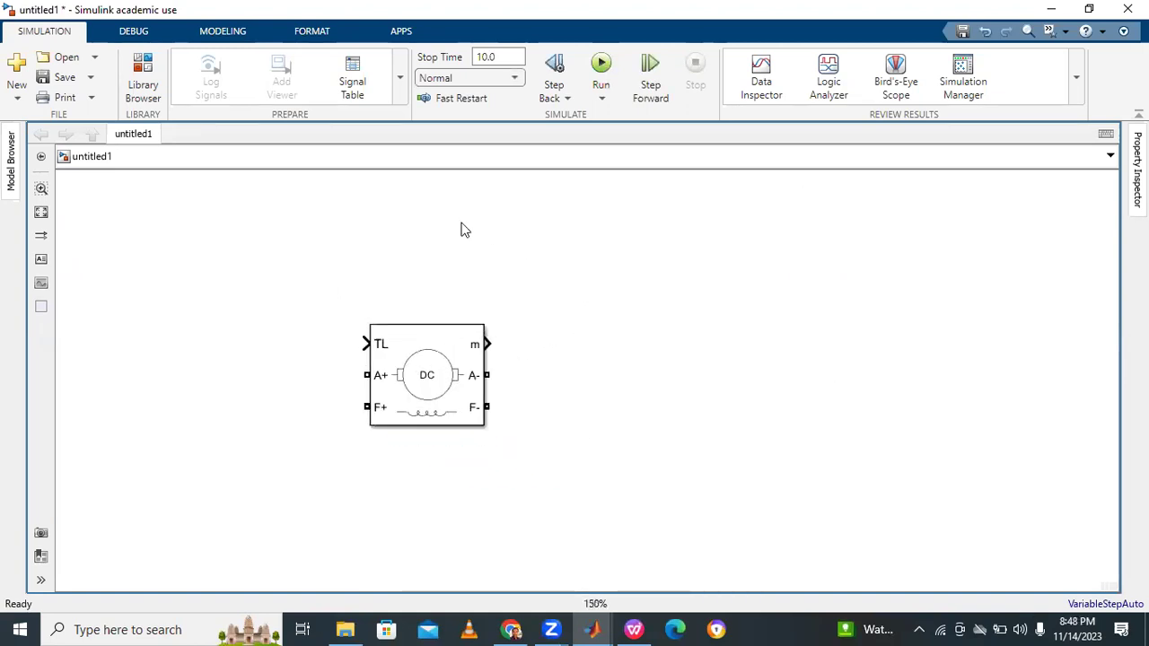
Add a DC Voltage Source from Specialized Power Systems and place it directly beneath the DC Machine block
{"action": "double_click", "coordinate": [527, 229]}
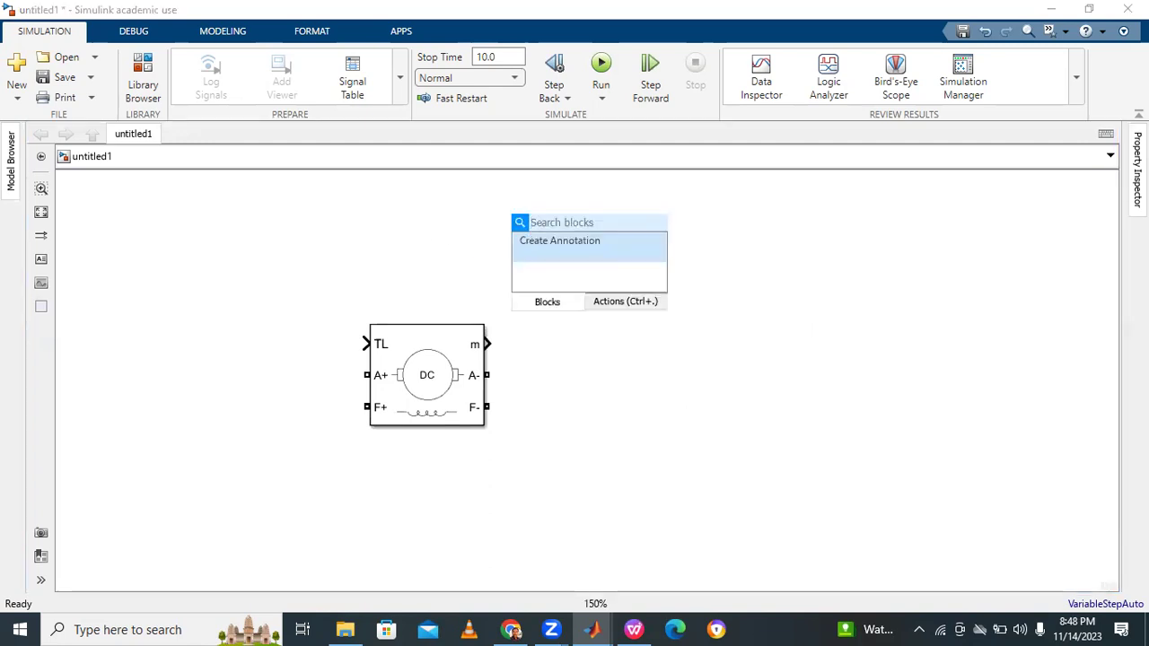
{"action": "type", "text": "dc vol"}
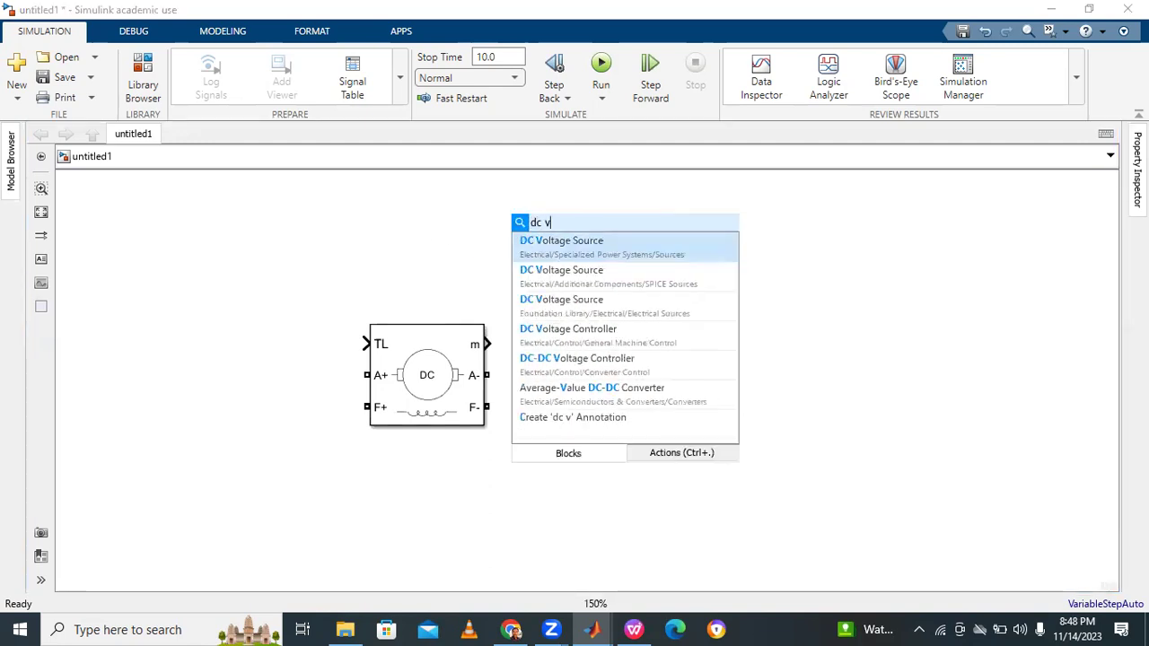
{"action": "left_click", "coordinate": [576, 254]}
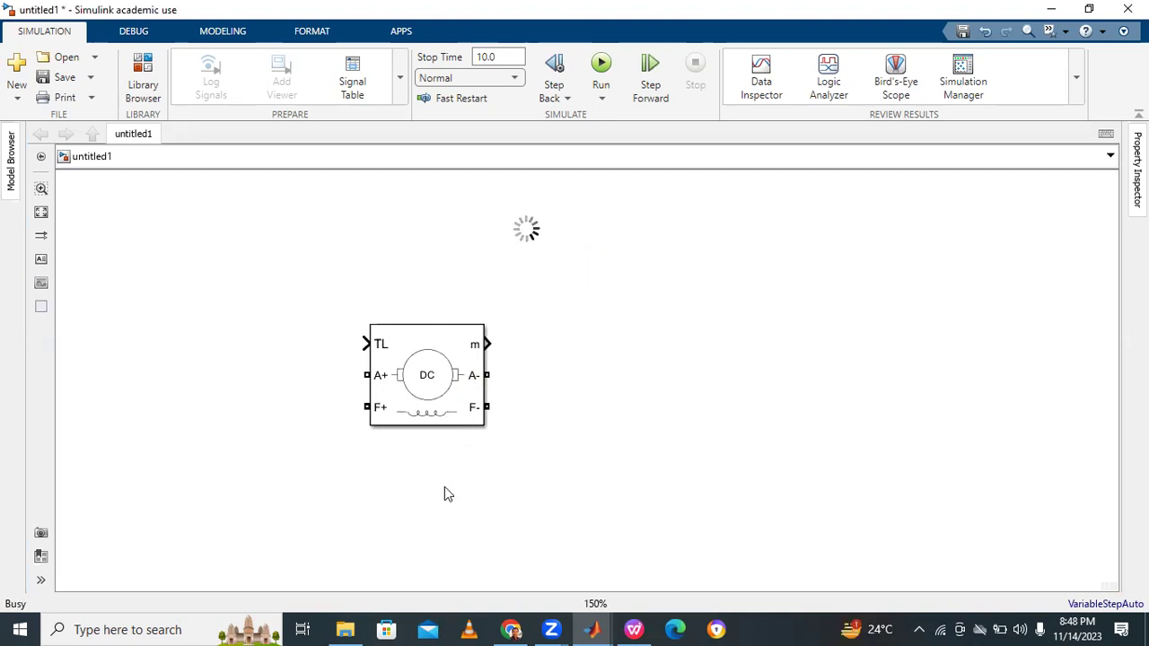
{"action": "left_click", "coordinate": [525, 232]}
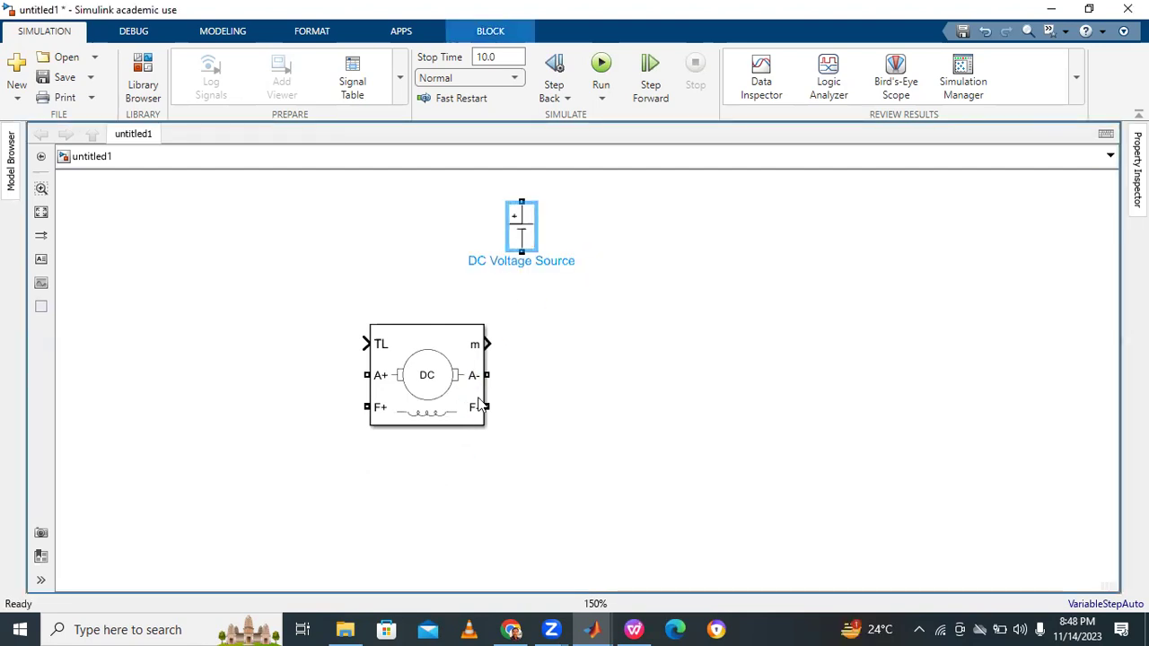
{"action": "left_click_drag", "start_coordinate": [514, 222], "coordinate": [415, 476]}
{"action": "left_click", "coordinate": [513, 462]}
Rotate the voltage source to horizontal with its positive terminal on the F+ side, and place a copy below it
{"action": "left_click", "coordinate": [429, 478]}
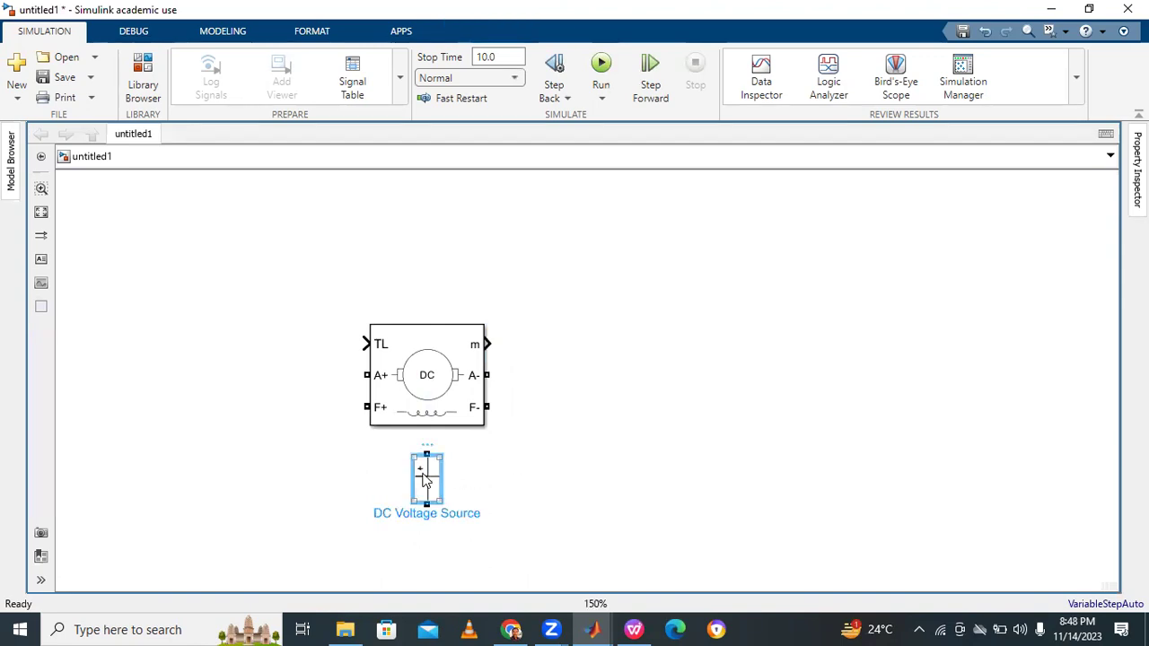
{"action": "key", "text": "ctrl+r"}
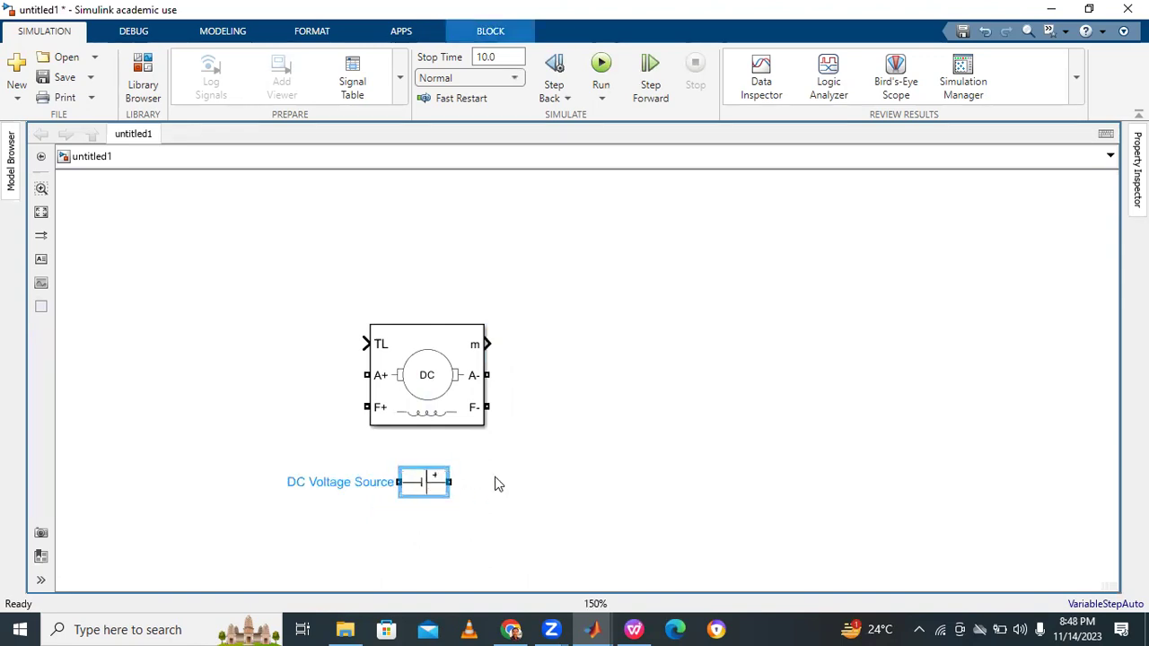
{"action": "key", "text": "ctrl+r"}
{"action": "key", "text": "ctrl+r"}
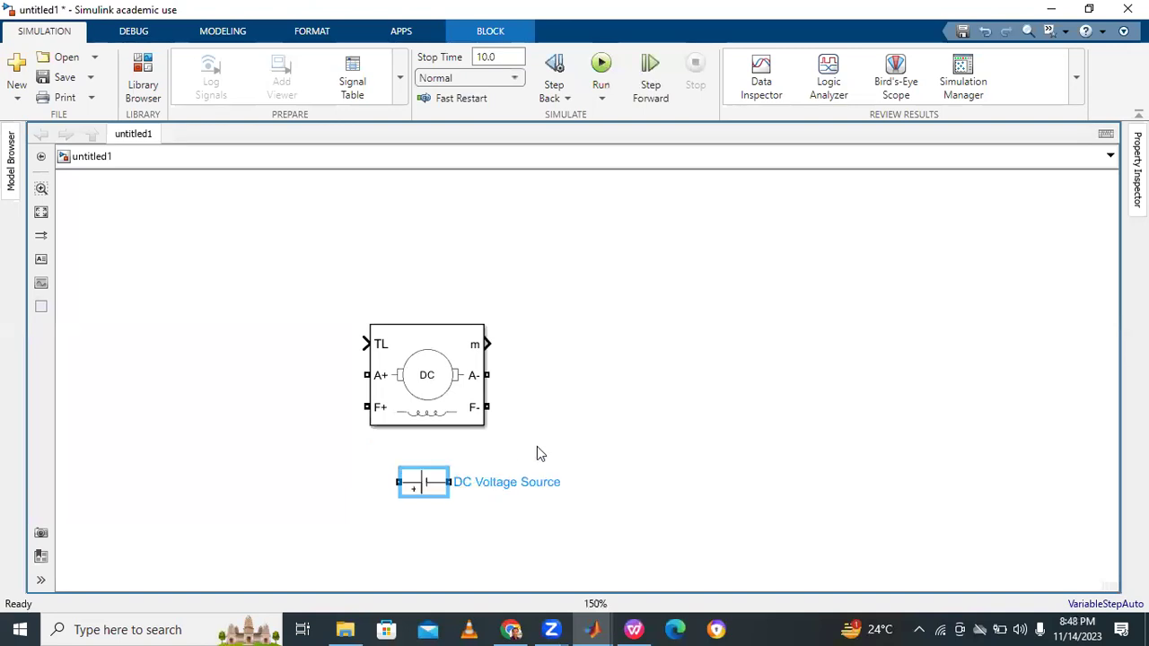
{"action": "left_click_drag", "start_coordinate": [422, 485], "coordinate": [418, 548]}
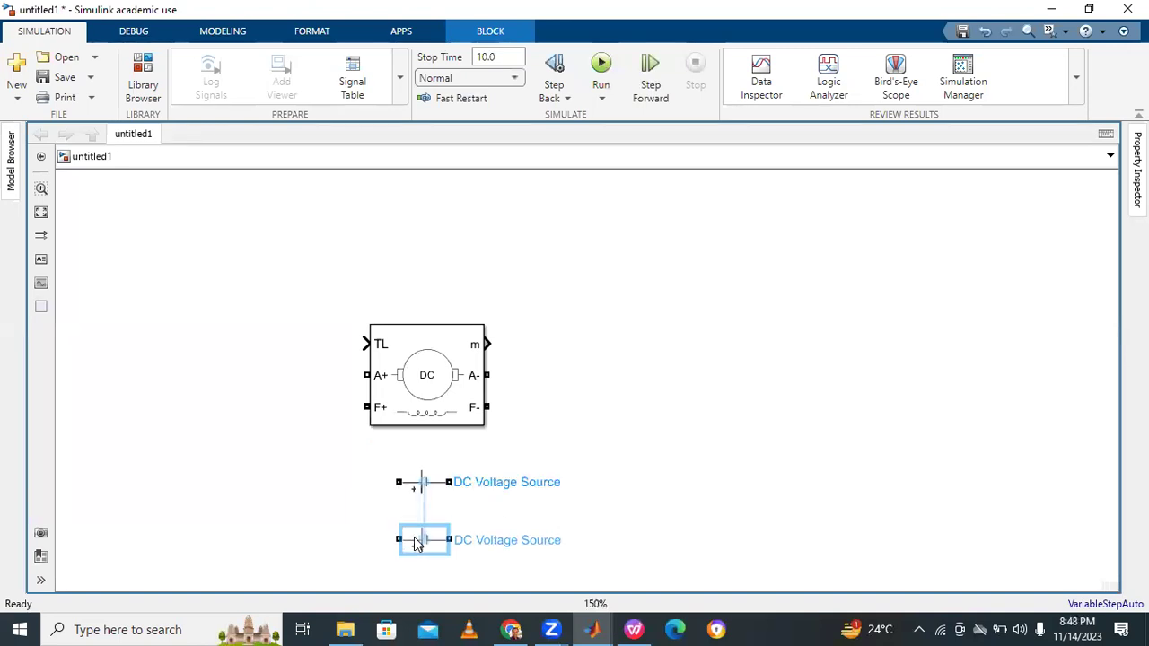
{"action": "left_click", "coordinate": [558, 445]}
Wire the upper voltage source across F+ and F- and the lower one across A+ and A-, matching polarity
{"action": "mouse_move", "coordinate": [397, 484]}
{"action": "left_mouse_down"}
{"action": "mouse_move", "coordinate": [357, 431]}
{"action": "mouse_move", "coordinate": [360, 409]}
{"action": "left_mouse_up"}
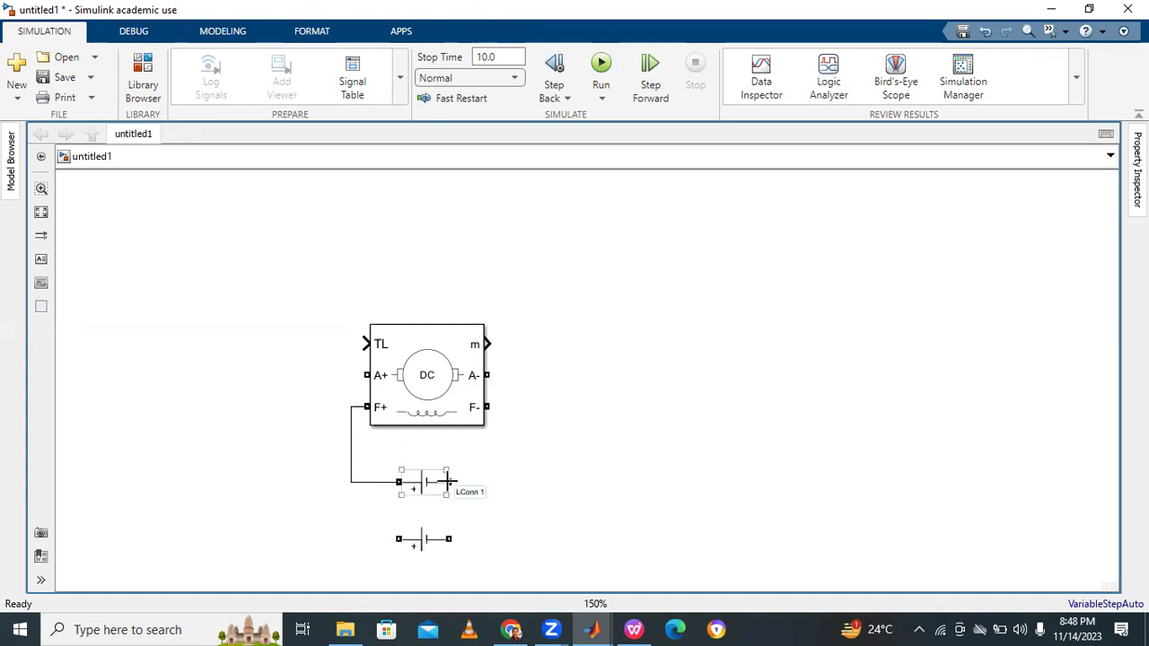
{"action": "mouse_move", "coordinate": [447, 482]}
{"action": "left_mouse_down"}
{"action": "mouse_move", "coordinate": [490, 477]}
{"action": "mouse_move", "coordinate": [508, 431]}
{"action": "mouse_move", "coordinate": [496, 408]}
{"action": "left_mouse_up"}
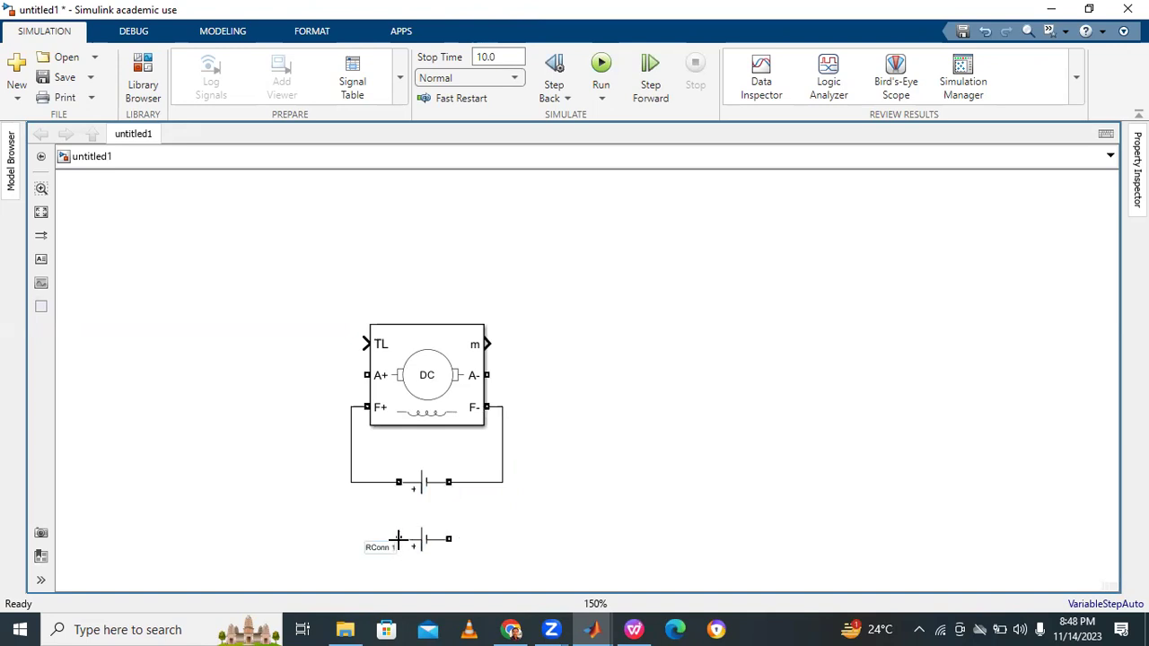
{"action": "mouse_move", "coordinate": [357, 529]}
{"action": "left_mouse_down"}
{"action": "mouse_move", "coordinate": [331, 392]}
{"action": "mouse_move", "coordinate": [344, 372]}
{"action": "mouse_move", "coordinate": [359, 376]}
{"action": "left_mouse_up"}
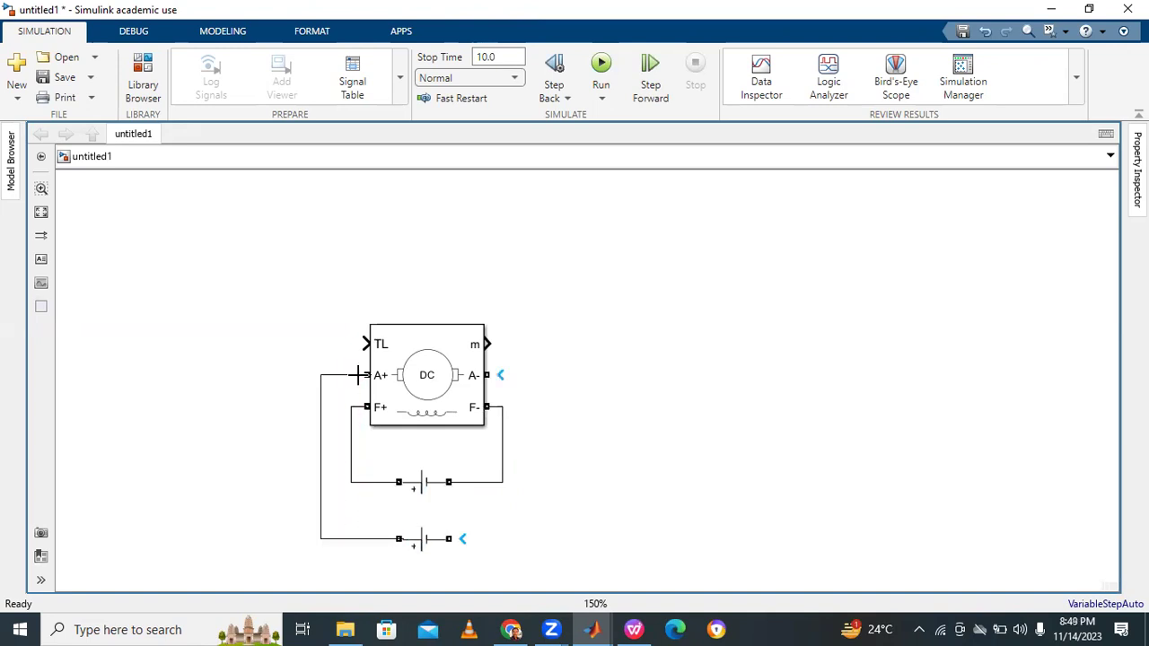
{"action": "left_click_drag", "start_coordinate": [449, 539], "coordinate": [489, 376]}
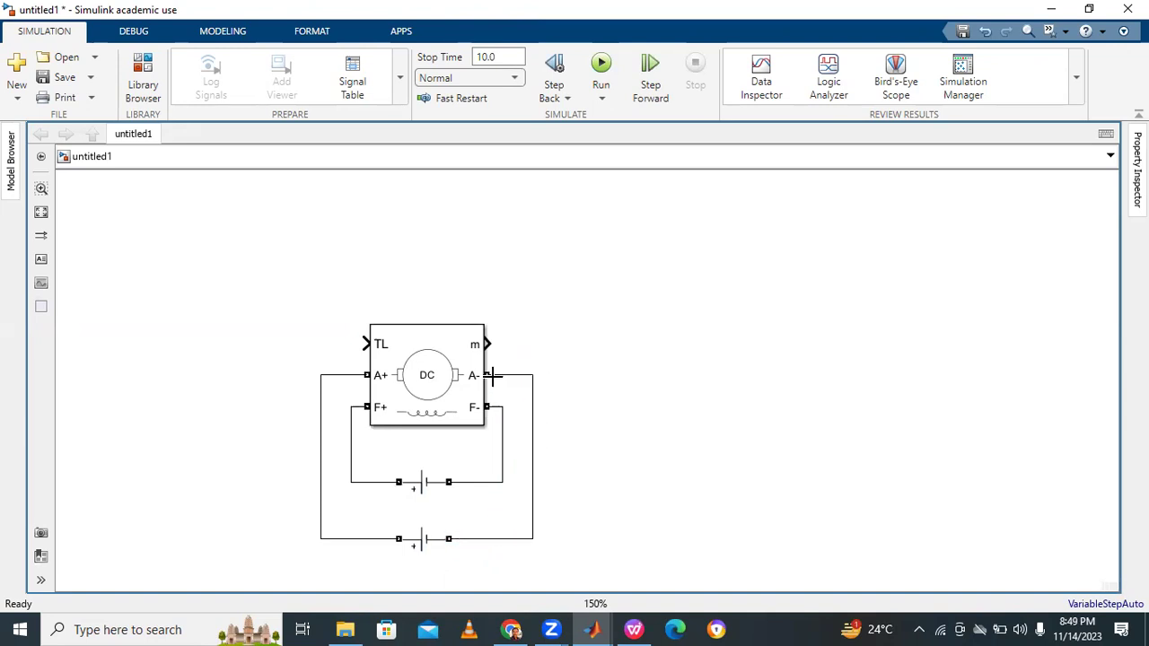
Rename the upper voltage source across the field terminals as "field voltage"
{"action": "left_click", "coordinate": [40, 212]}
{"action": "left_click", "coordinate": [598, 471]}
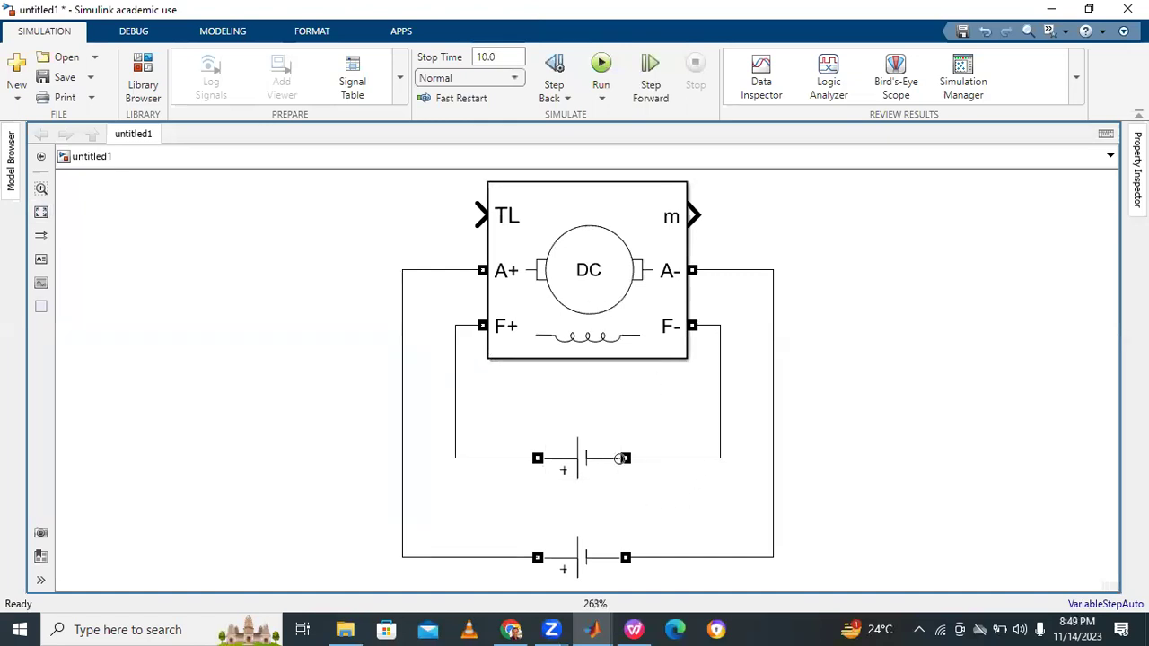
{"action": "left_click", "coordinate": [603, 467]}
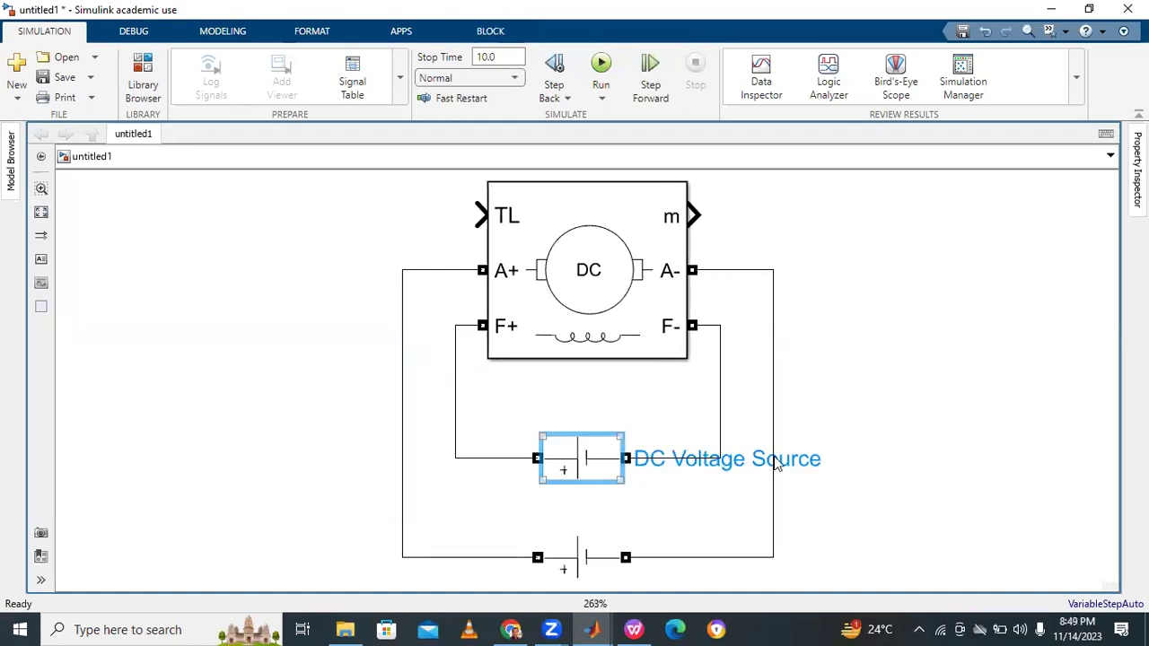
{"action": "left_click", "coordinate": [820, 463]}
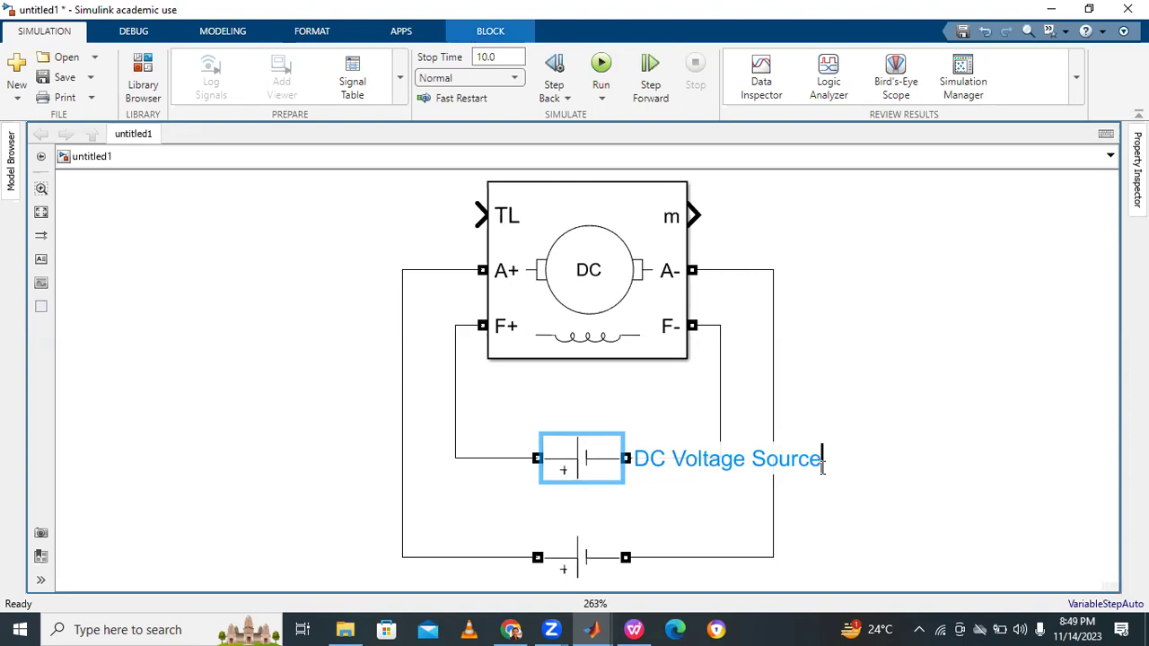
{"action": "key", "text": "BackSpace"}
{"action": "key", "text": "BackSpace"}
{"action": "key", "text": "BackSpace"}
{"action": "key", "text": "BackSpace"}
{"action": "key", "text": "BackSpace"}
{"action": "key", "text": "BackSpace"}
{"action": "key", "text": "BackSpace"}
{"action": "key", "text": "BackSpace"}
{"action": "key", "text": "BackSpace"}
{"action": "key", "text": "BackSpace"}
{"action": "key", "text": "BackSpace"}
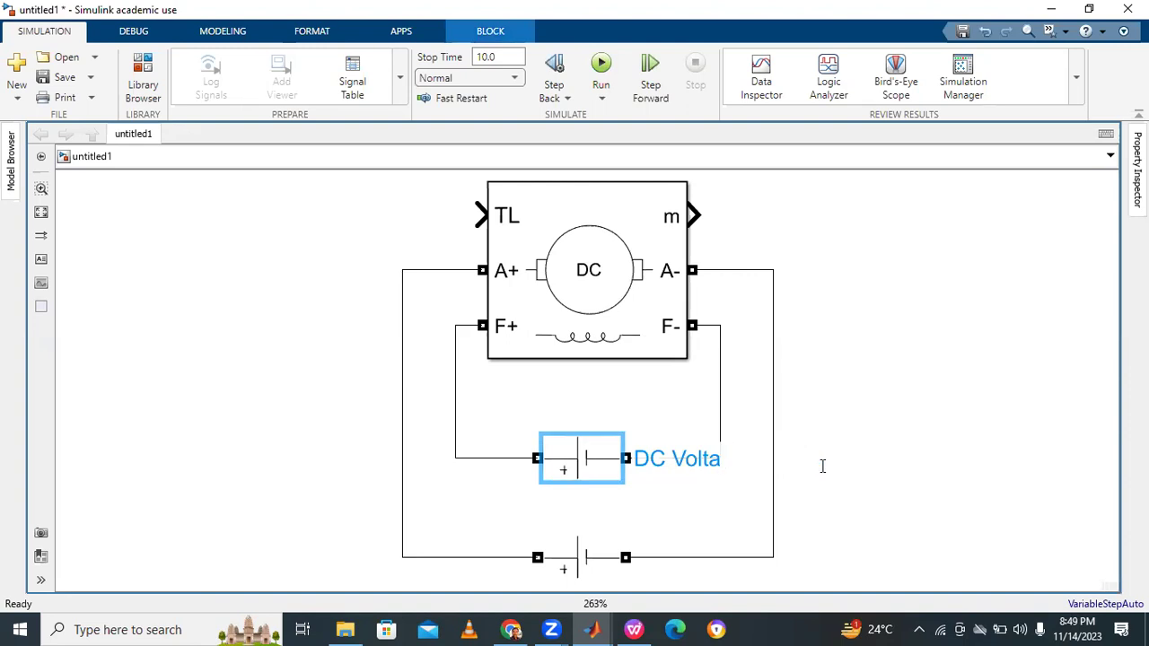
{"action": "key", "text": "BackSpace"}
{"action": "key", "text": "BackSpace"}
{"action": "key", "text": "BackSpace"}
{"action": "key", "text": "BackSpace"}
{"action": "key", "text": "BackSpace"}
{"action": "key", "text": "BackSpace"}
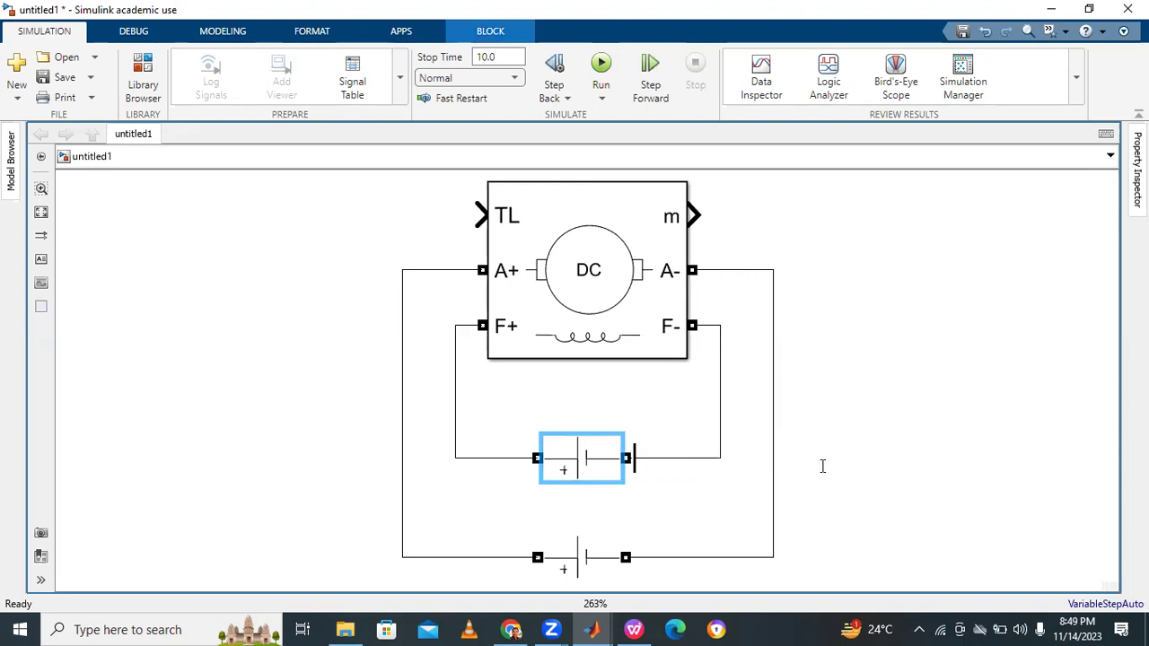
{"action": "type", "text": "field v"}
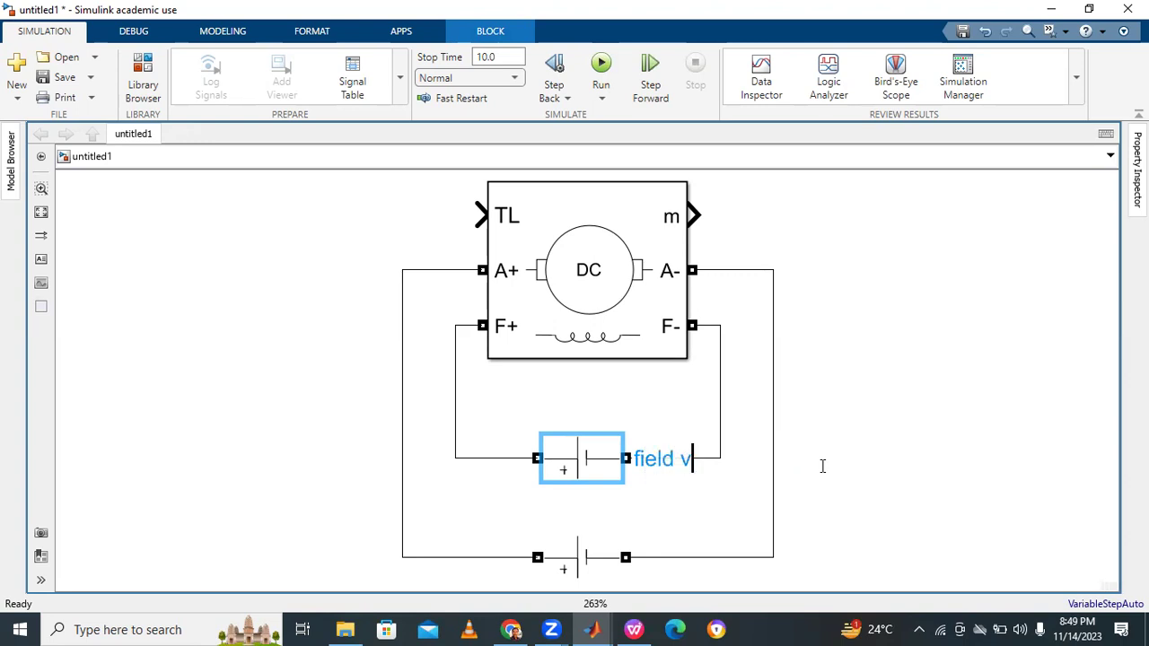
{"action": "type", "text": "oltage"}
{"action": "left_click", "coordinate": [752, 512]}
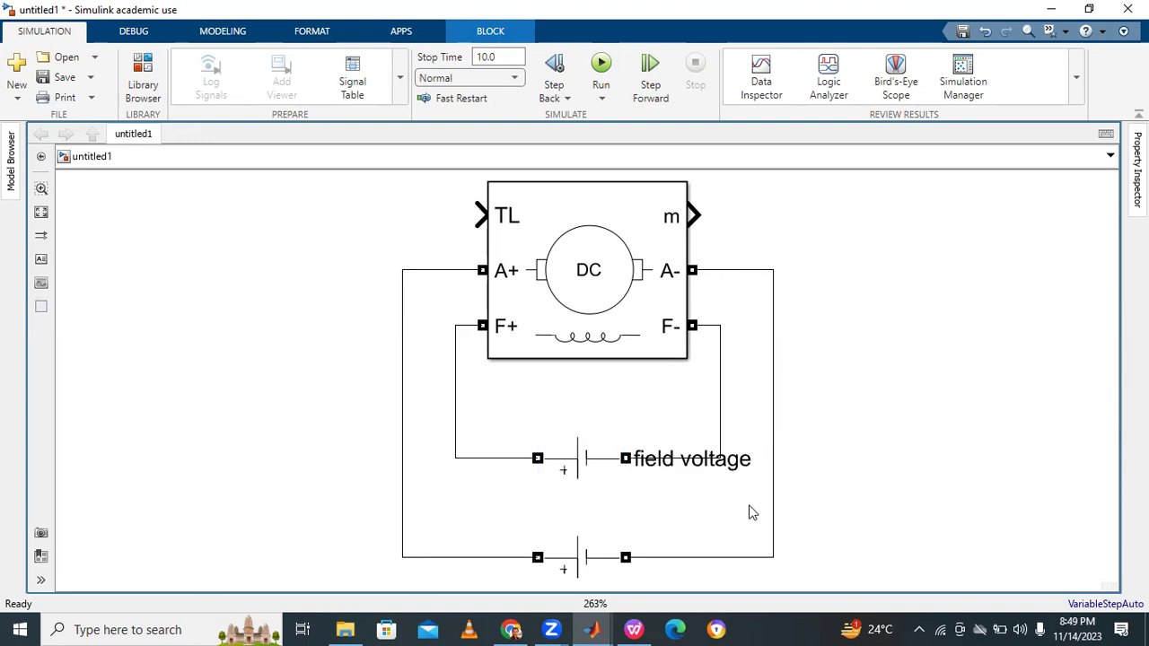
{"action": "left_click", "coordinate": [692, 459]}
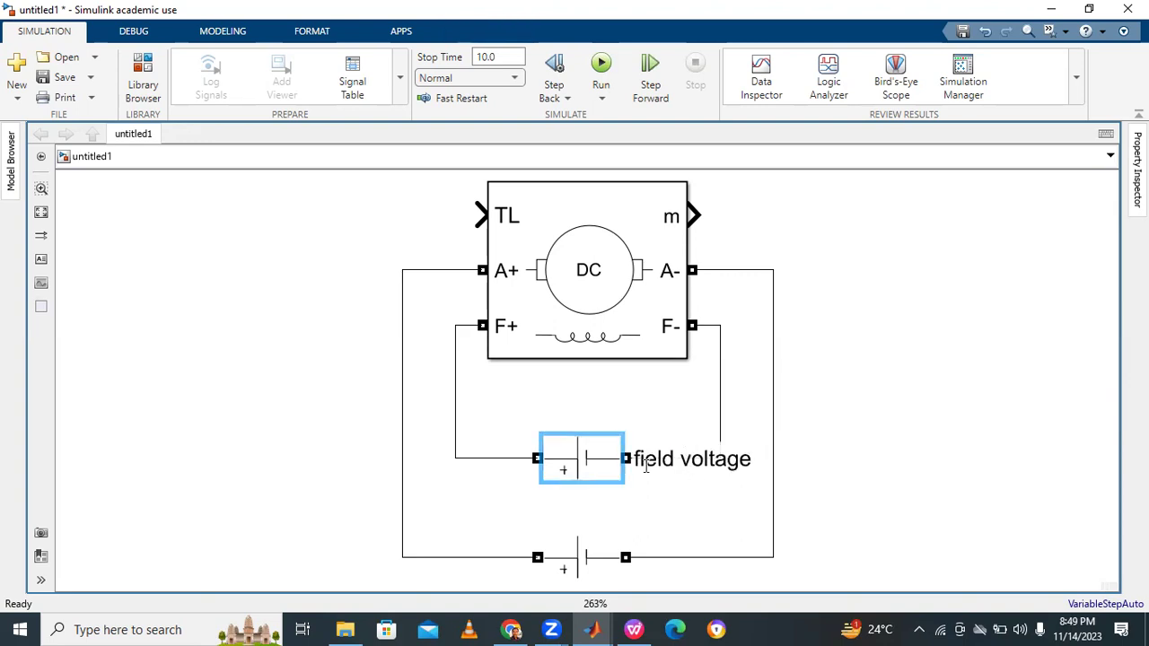
{"action": "left_click_drag", "start_coordinate": [646, 464], "coordinate": [641, 494]}
Rename the lower voltage source across the armature terminals as "armature voltage"
{"action": "left_click", "coordinate": [619, 556]}
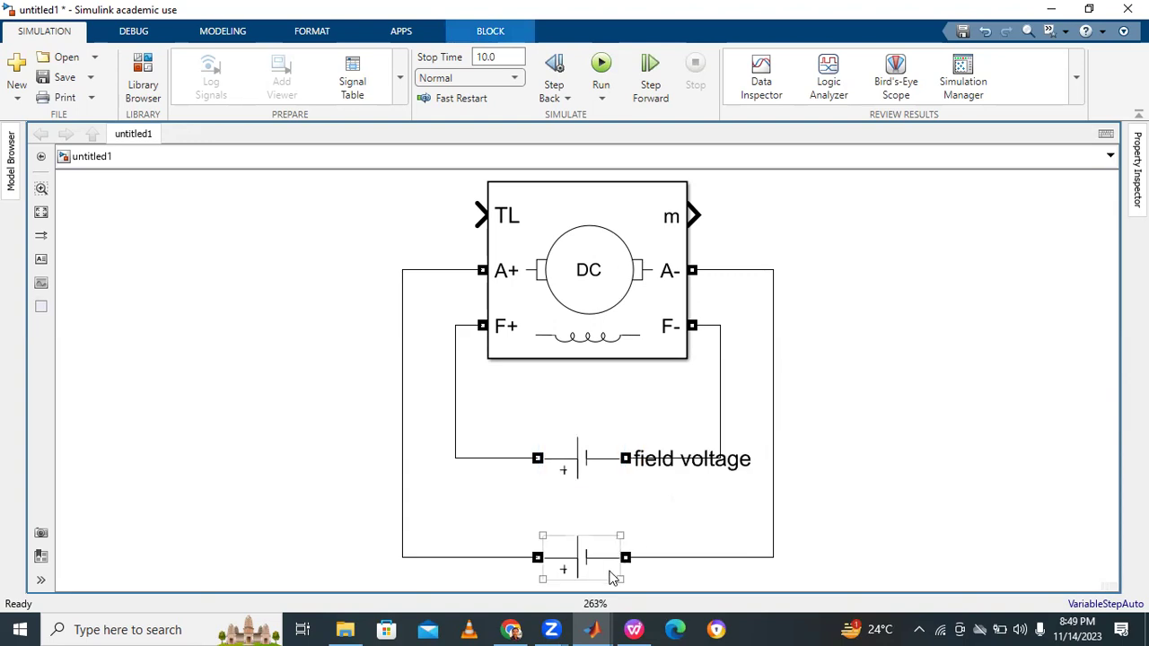
{"action": "left_click", "coordinate": [254, 338]}
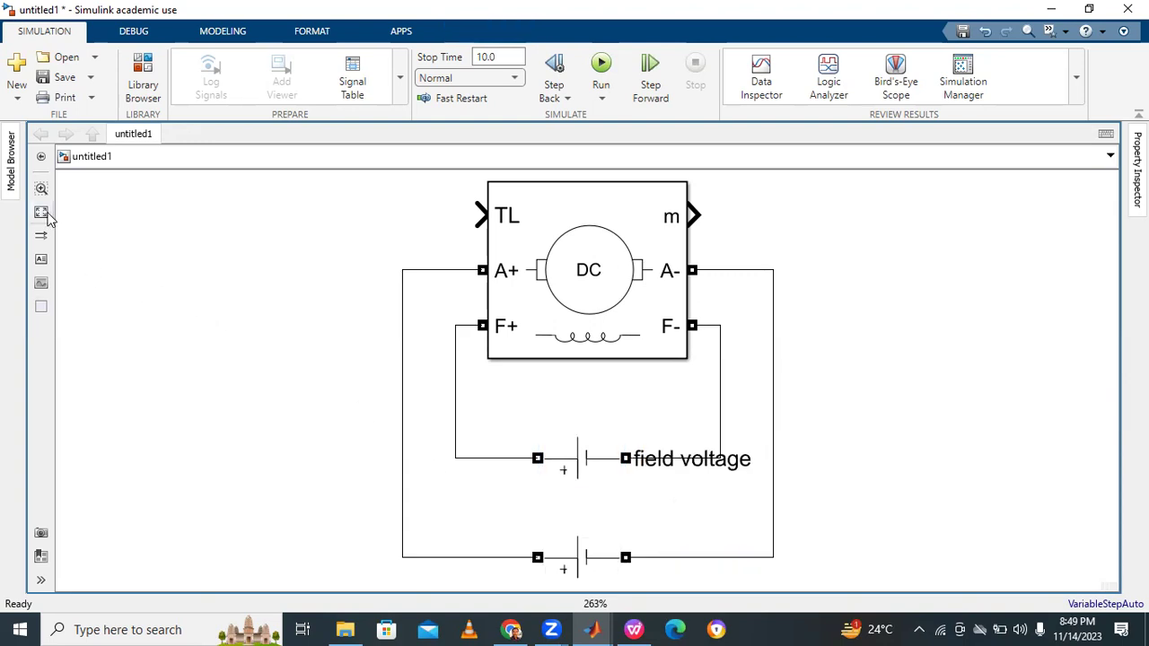
{"action": "left_click", "coordinate": [575, 567]}
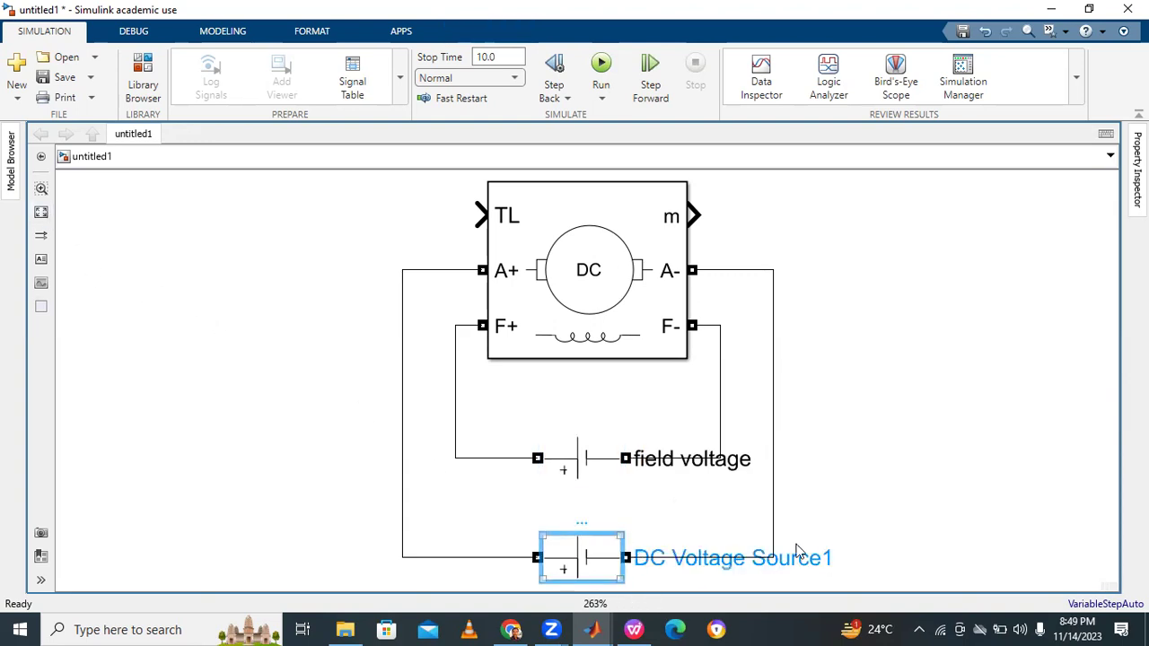
{"action": "left_click", "coordinate": [828, 561]}
{"action": "key", "text": "BackSpace"}
{"action": "key", "text": "BackSpace"}
{"action": "key", "text": "BackSpace"}
{"action": "key", "text": "BackSpace"}
{"action": "key", "text": "BackSpace"}
{"action": "key", "text": "BackSpace"}
{"action": "key", "text": "BackSpace"}
{"action": "key", "text": "BackSpace"}
{"action": "key", "text": "BackSpace"}
{"action": "key", "text": "BackSpace"}
{"action": "key", "text": "BackSpace"}
{"action": "key", "text": "BackSpace"}
{"action": "key", "text": "BackSpace"}
{"action": "key", "text": "BackSpace"}
{"action": "key", "text": "BackSpace"}
{"action": "key", "text": "BackSpace"}
{"action": "key", "text": "BackSpace"}
{"action": "key", "text": "BackSpace"}
{"action": "type", "text": "mature"}
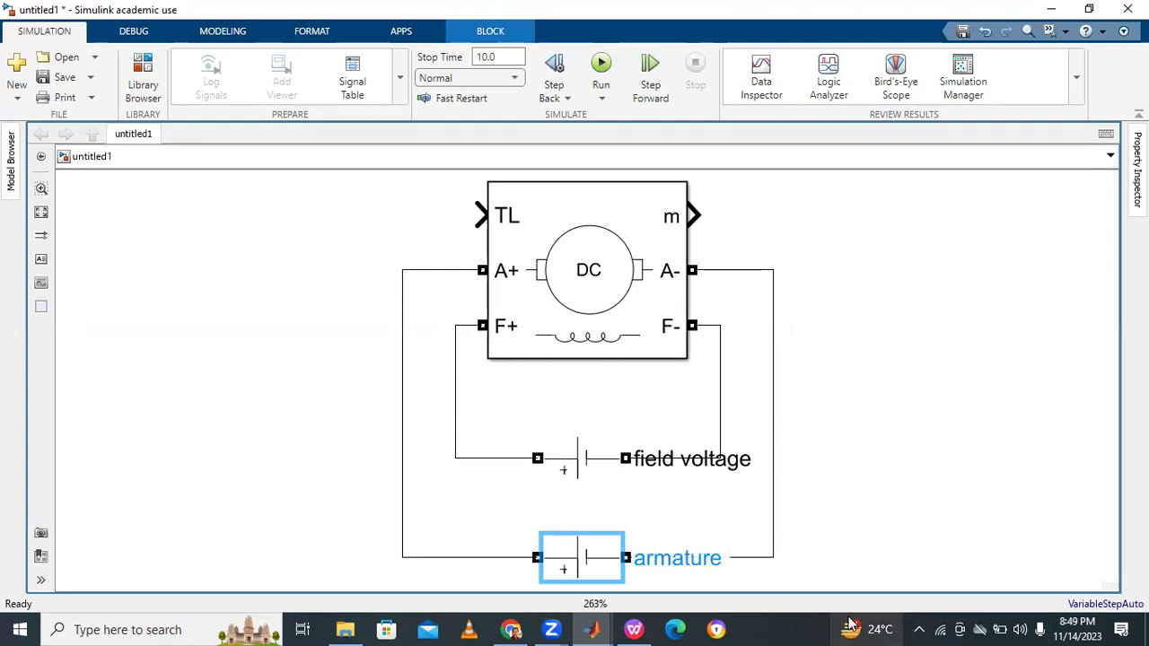
{"action": "type", "text": " vo"}
{"action": "mouse_move", "coordinate": [850, 623]}
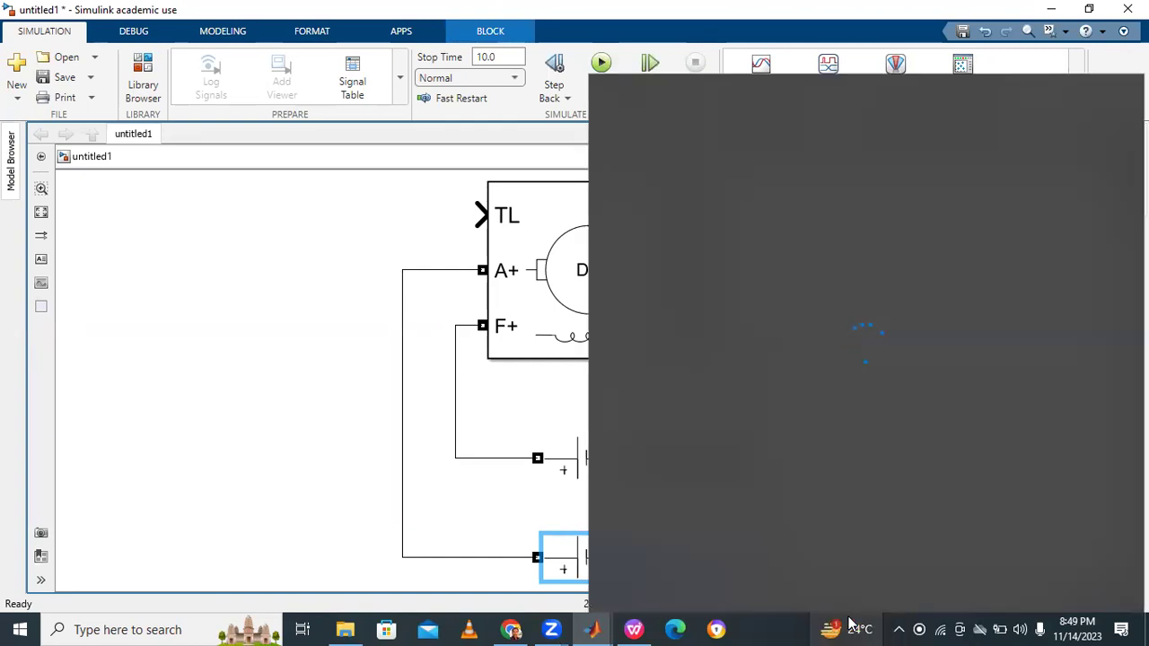
{"action": "left_click", "coordinate": [269, 460]}
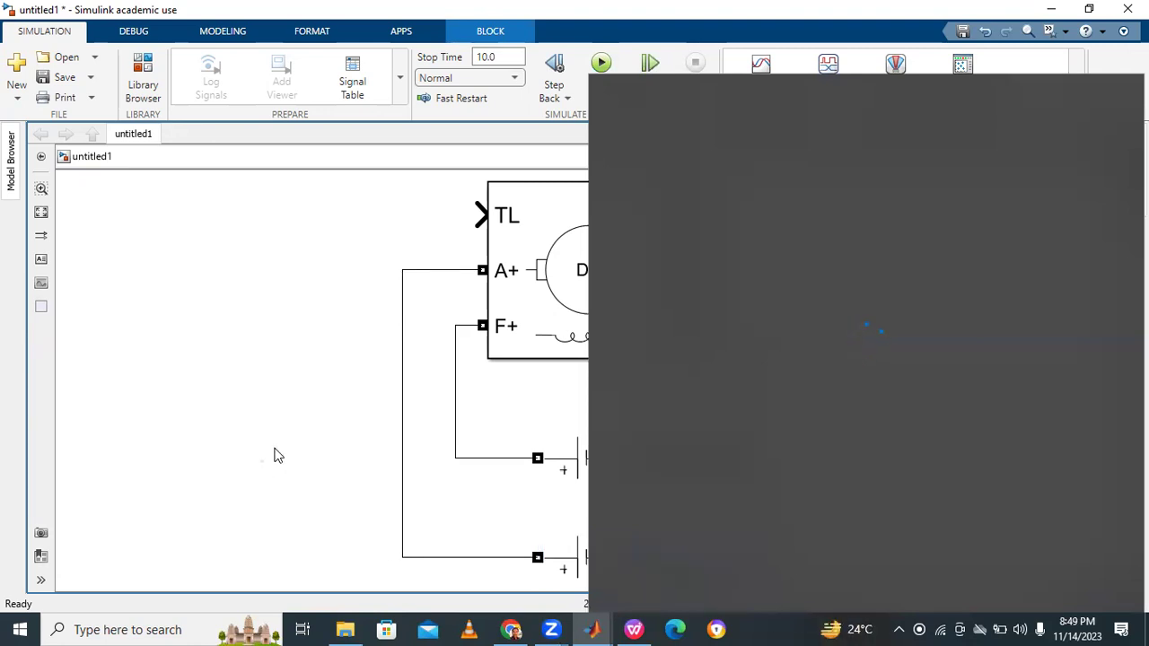
{"action": "left_click", "coordinate": [919, 629]}
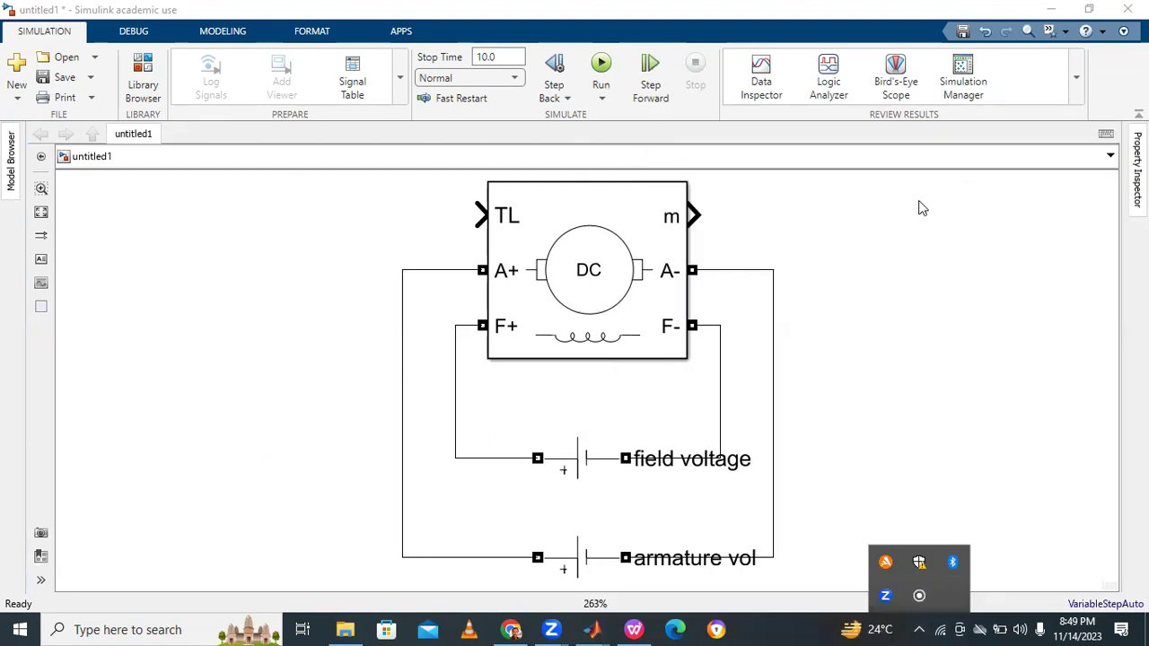
{"action": "left_click", "coordinate": [757, 557]}
{"action": "left_click", "coordinate": [741, 560]}
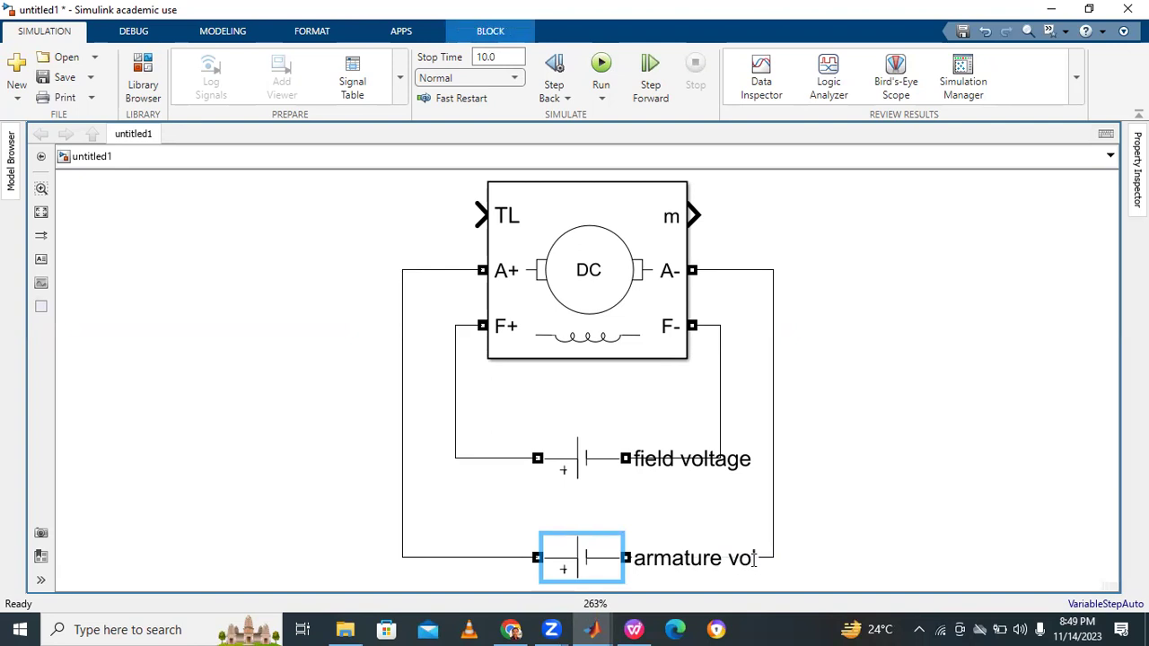
{"action": "type", "text": "age"}
{"action": "left_click", "coordinate": [877, 434]}
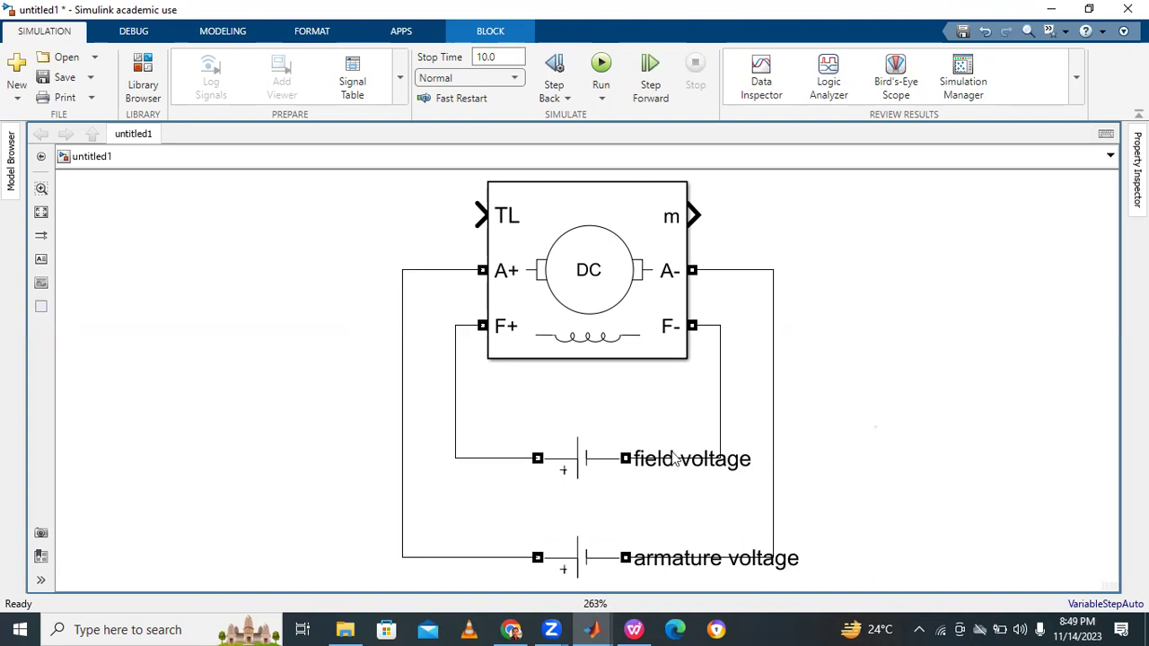
Add a Simulink Constant block beside the DC Machine's TL input and open its value for editing
{"action": "left_click", "coordinate": [41, 213]}
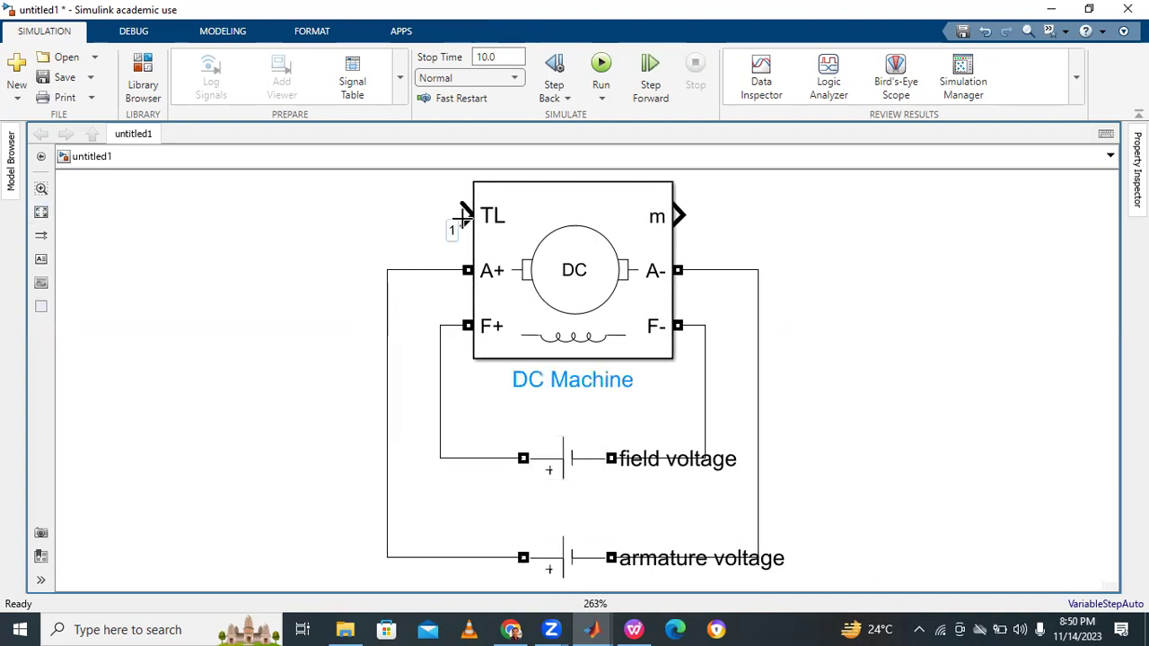
{"action": "double_click", "coordinate": [213, 228]}
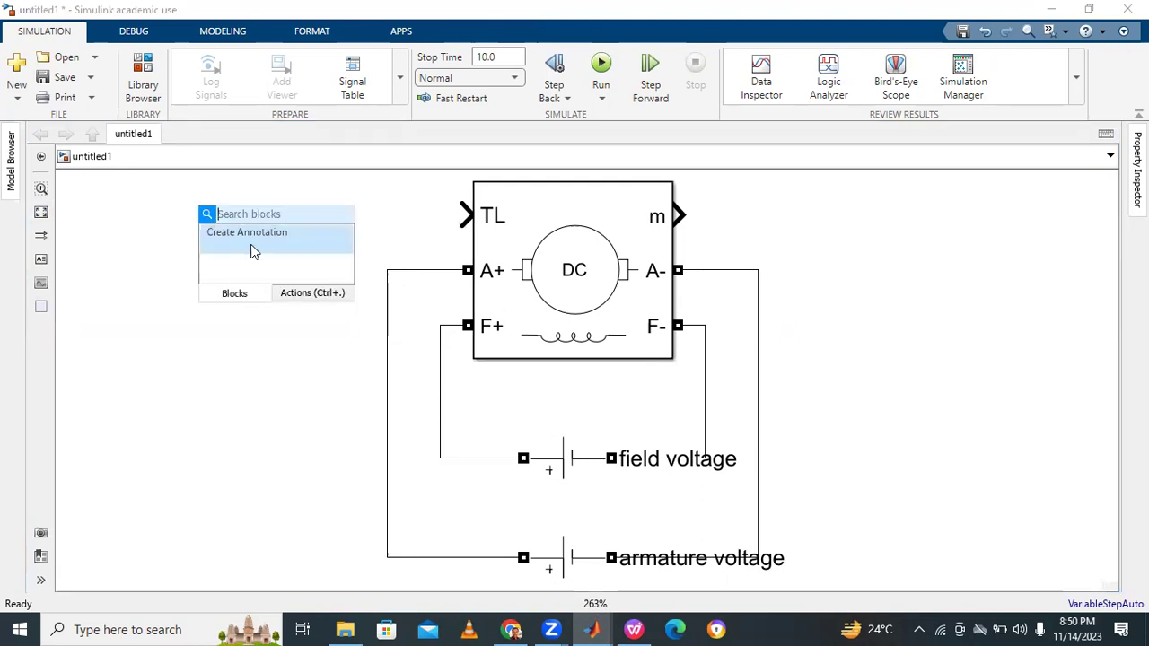
{"action": "type", "text": "con"}
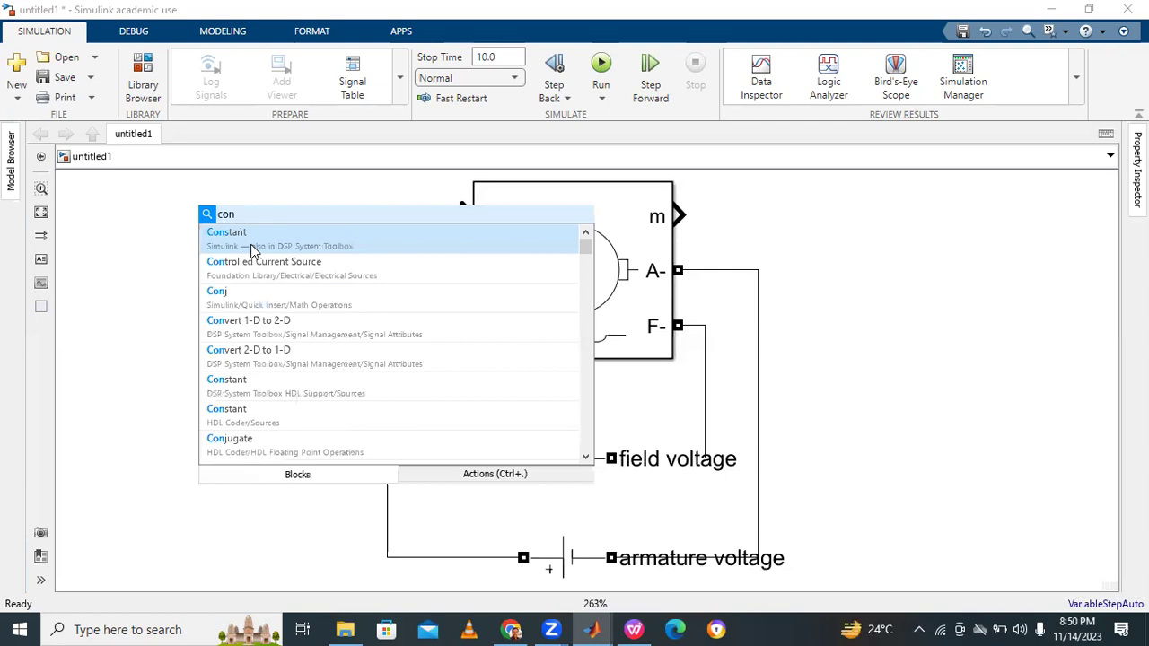
{"action": "left_click", "coordinate": [252, 240]}
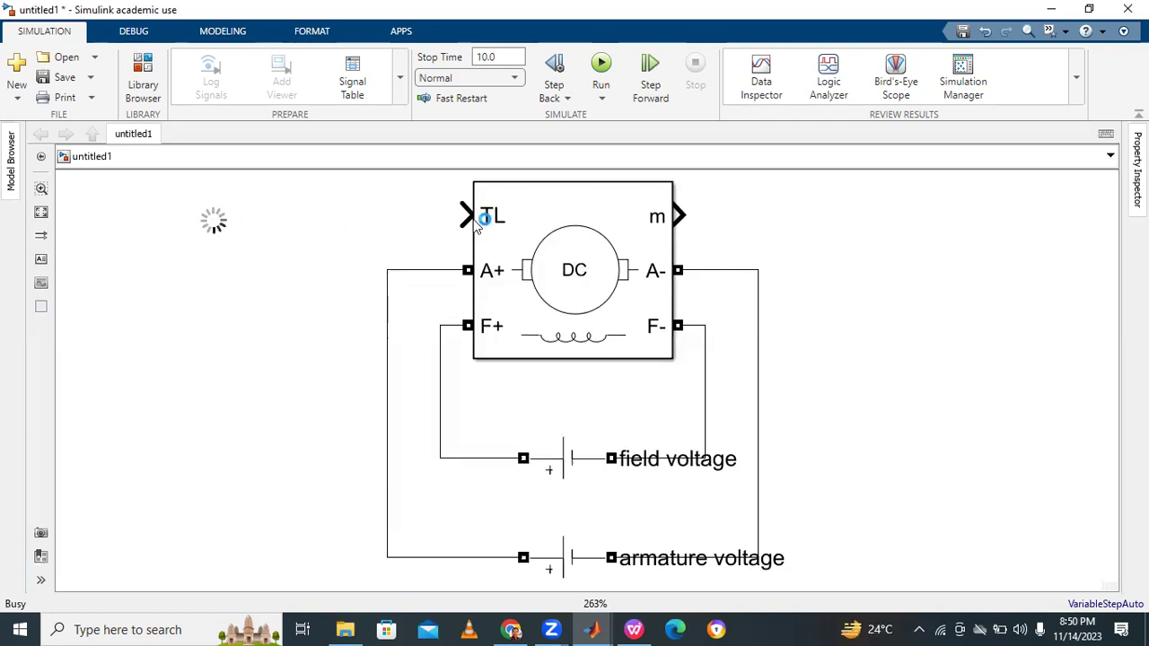
{"action": "left_click", "coordinate": [195, 231]}
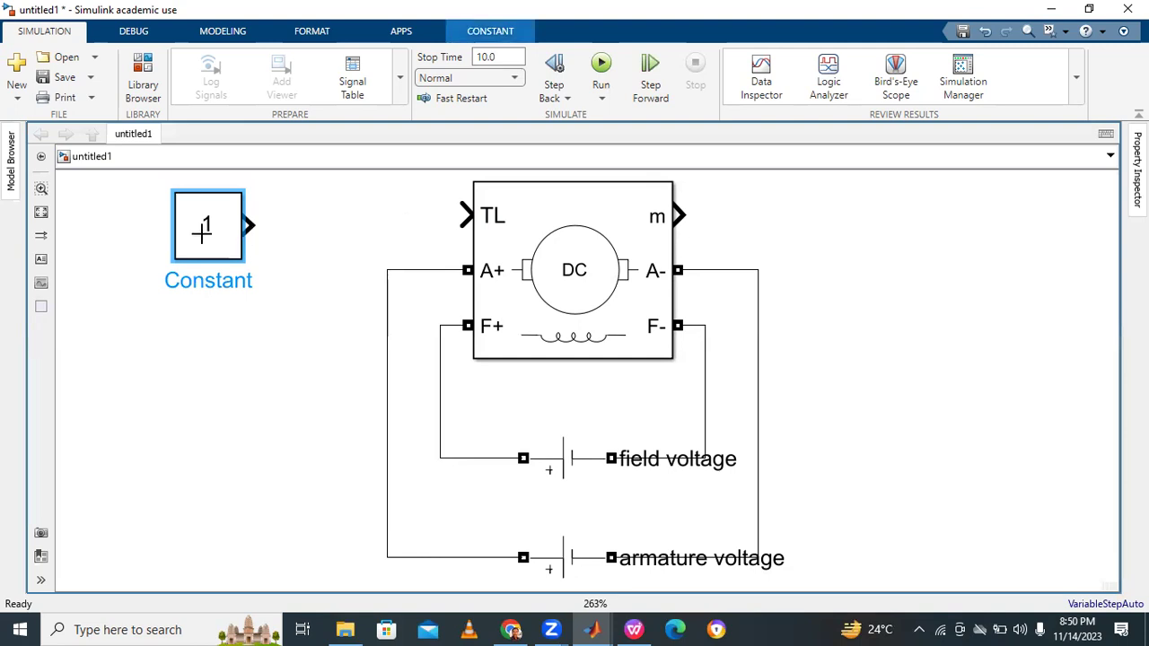
{"action": "left_click", "coordinate": [212, 229]}
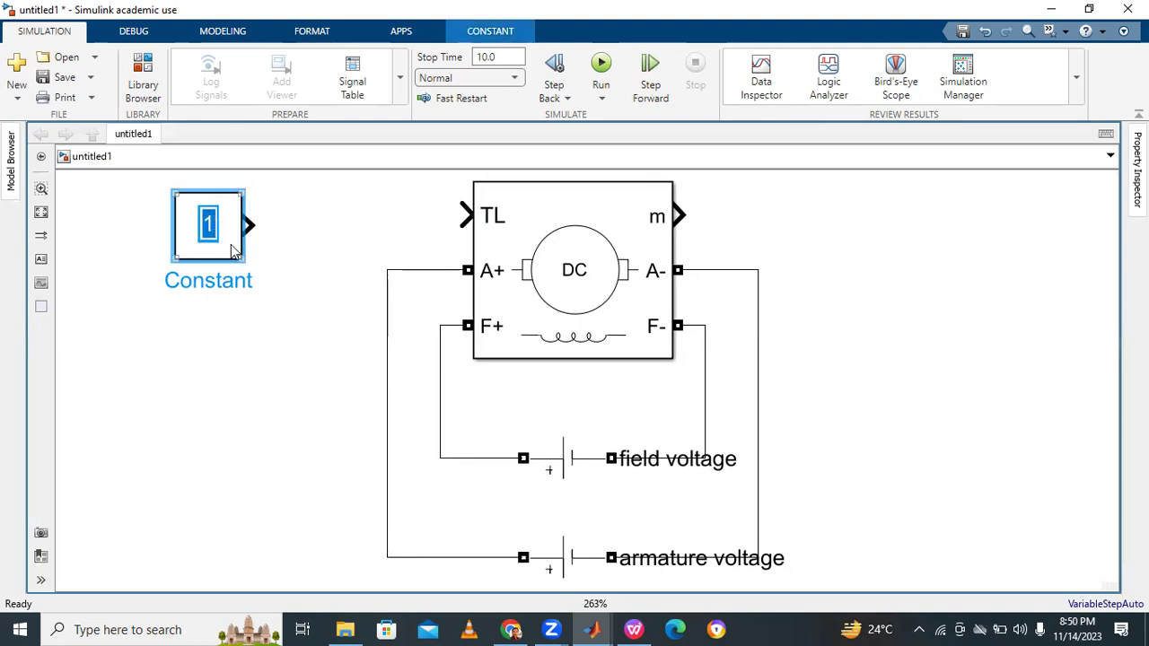
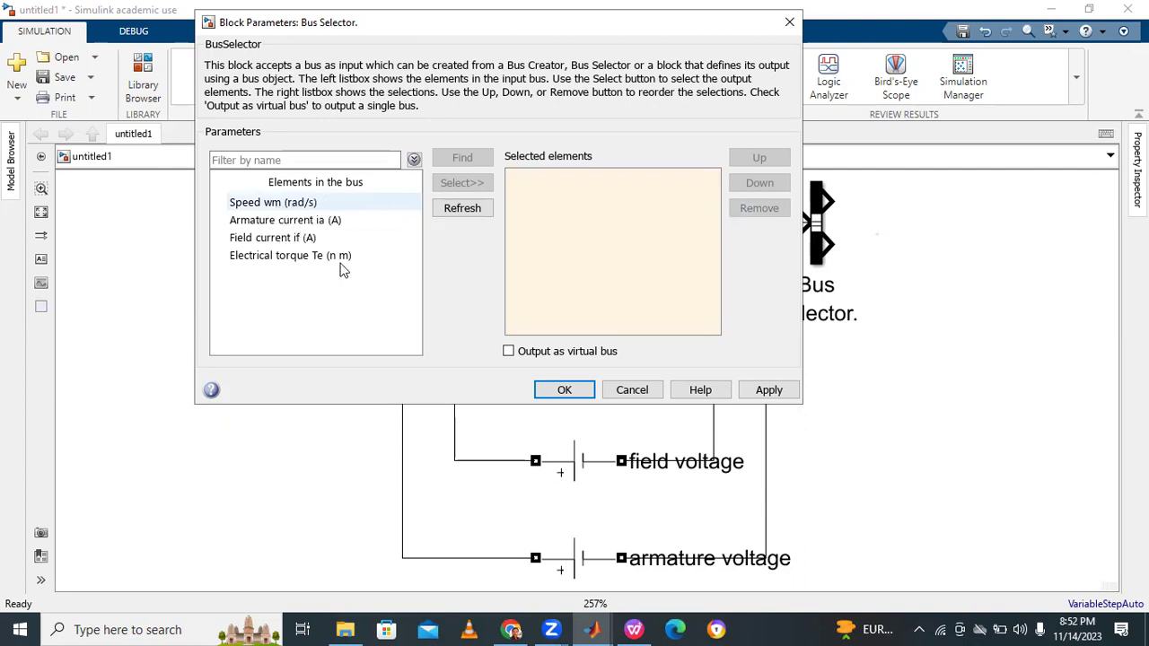
Set the Bus Selector outputs to Speed wm (rad/s), Armature current ia (A) and Electrical torque Te (n m), and apply the selection
{"action": "left_click", "coordinate": [345, 200]}
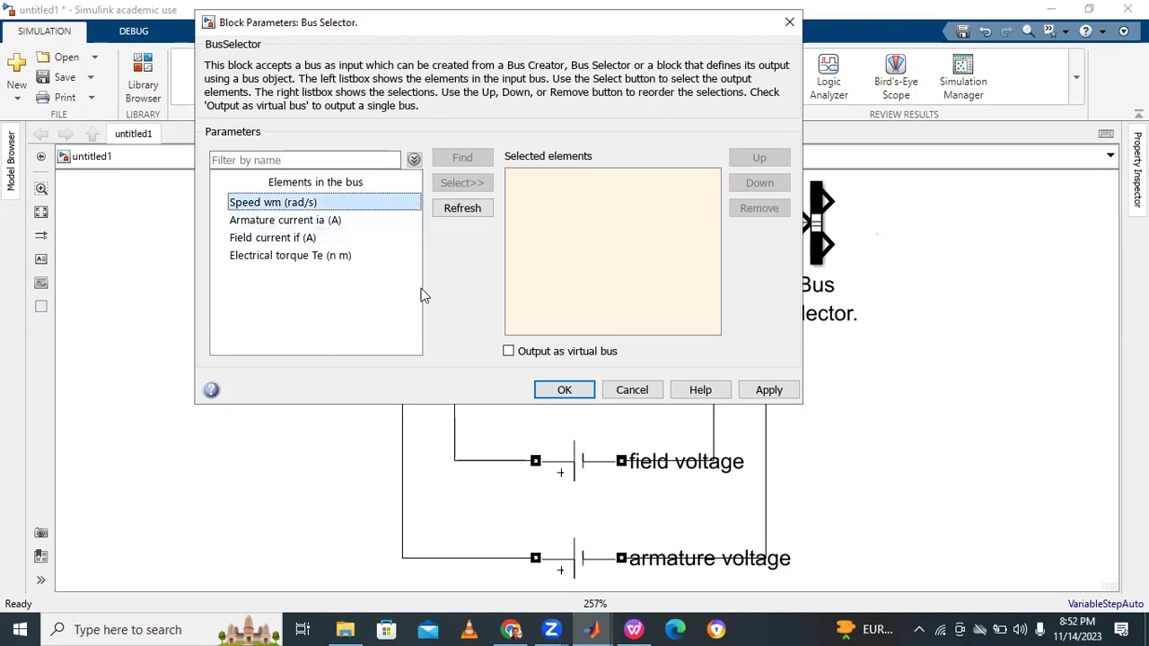
{"action": "left_click", "coordinate": [464, 186]}
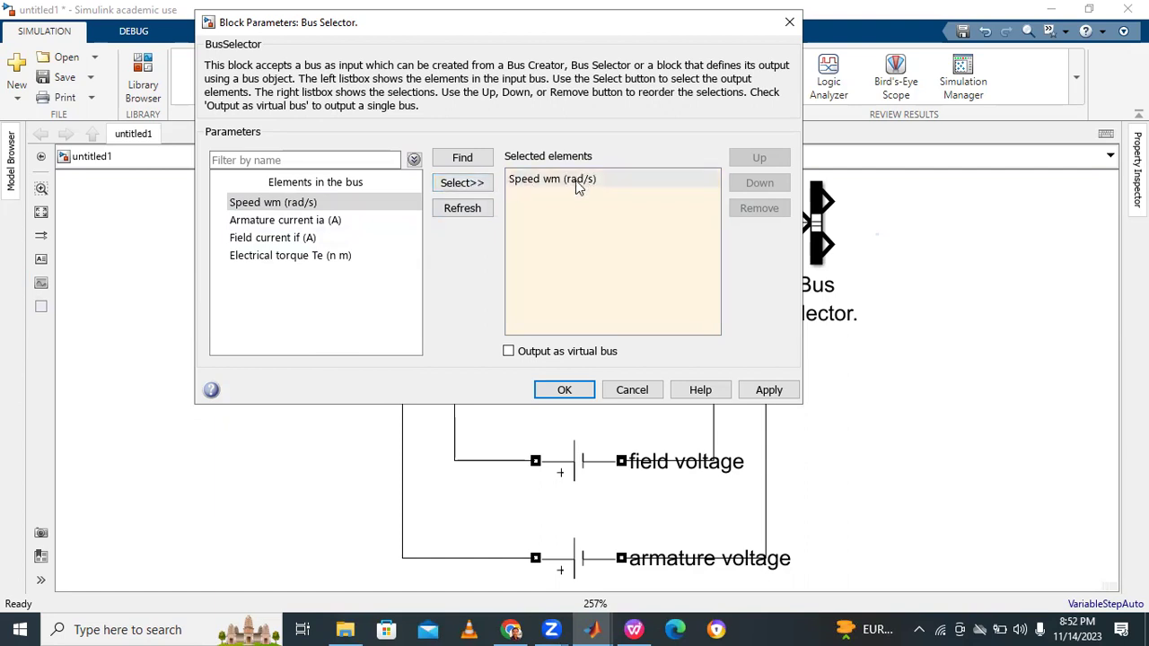
{"action": "left_click", "coordinate": [305, 223]}
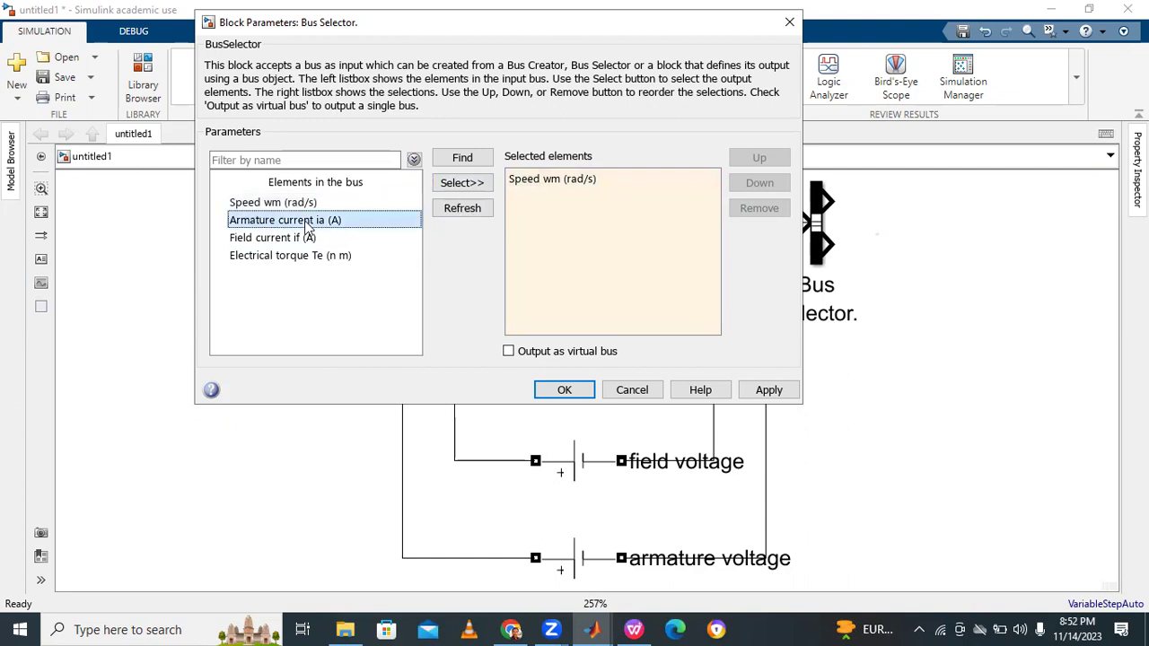
{"action": "left_click", "coordinate": [460, 184]}
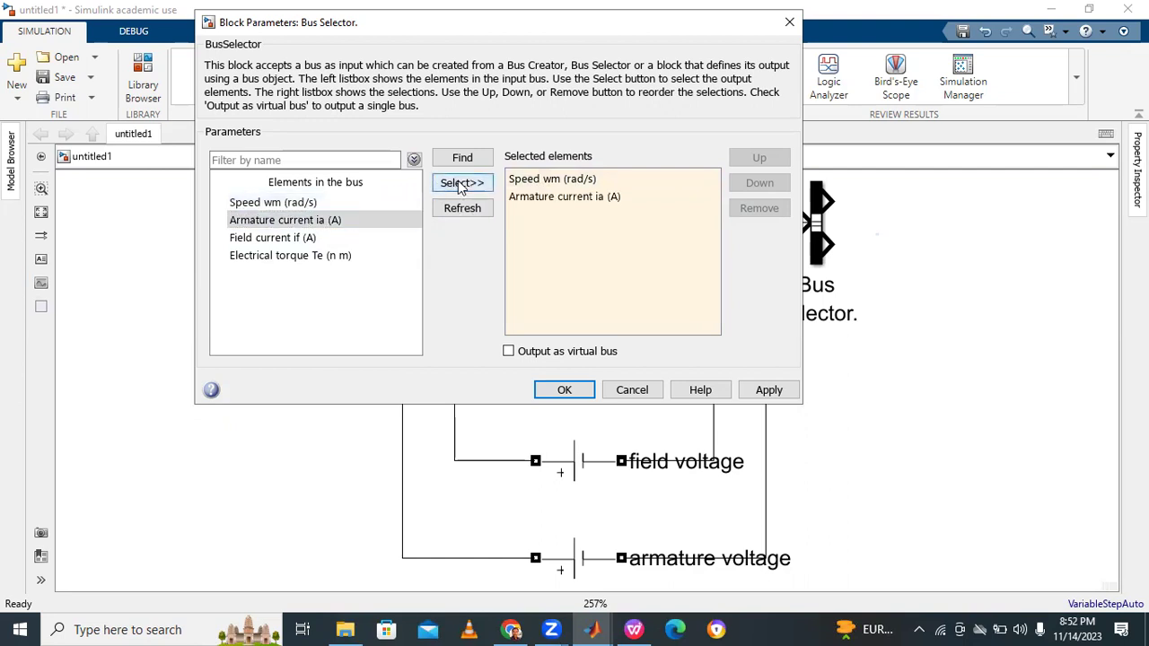
{"action": "left_click", "coordinate": [276, 257]}
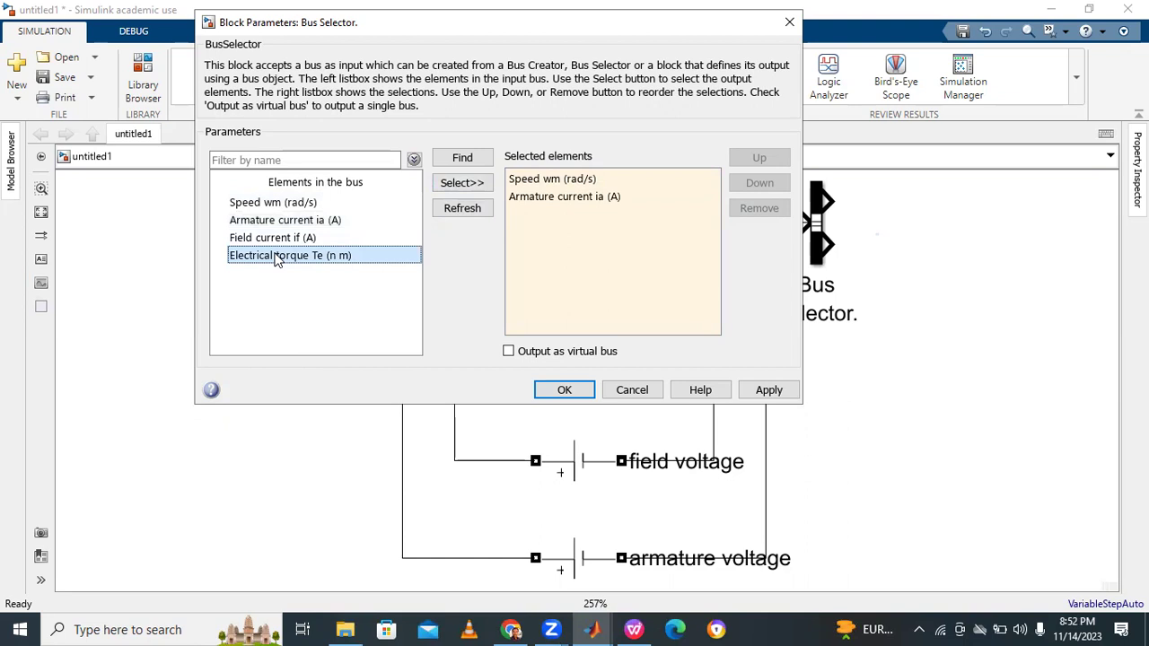
{"action": "left_click", "coordinate": [458, 184]}
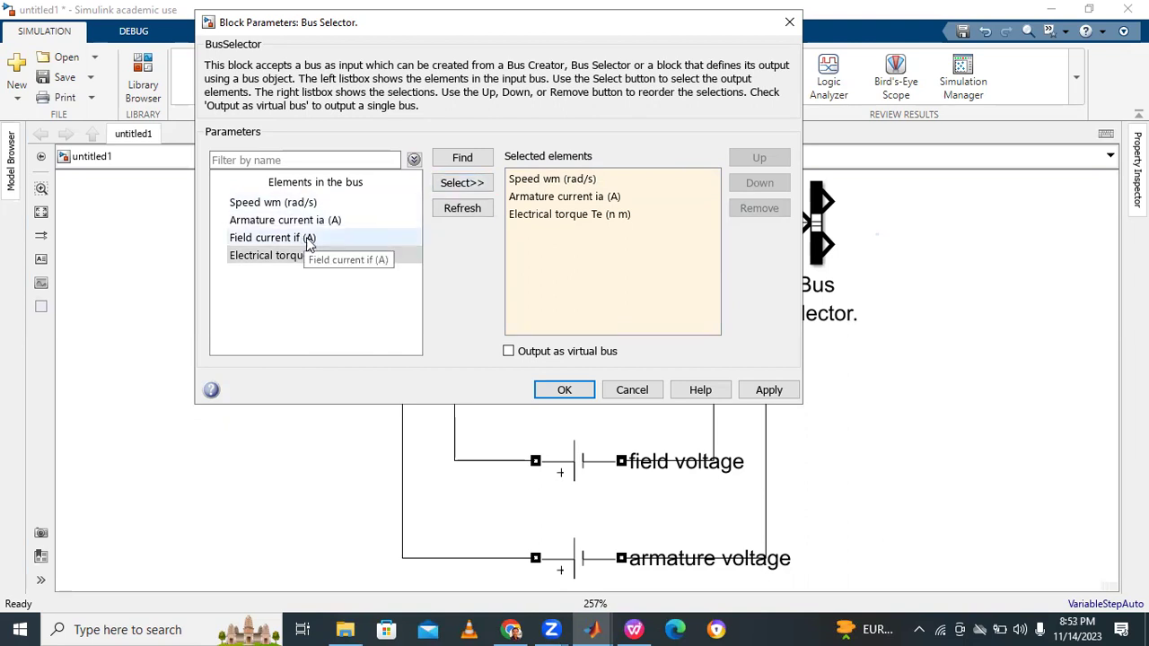
{"action": "left_click", "coordinate": [768, 392]}
{"action": "left_click", "coordinate": [560, 389]}
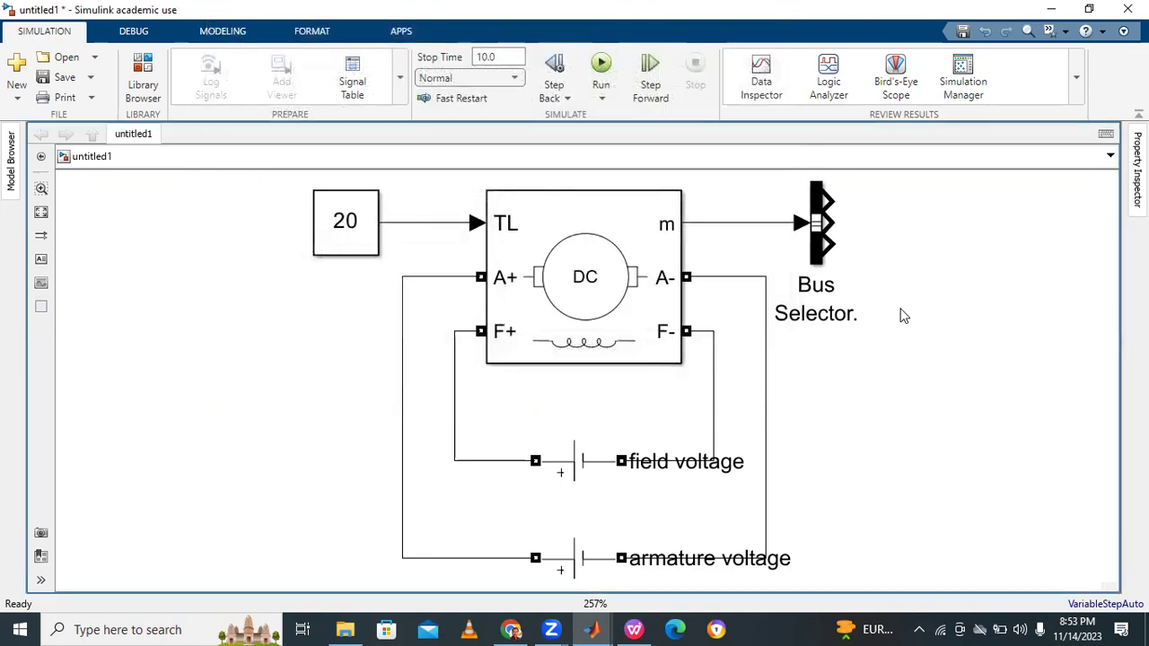
Select the entire DC machine circuit and move it leftward to free space beside the Bus Selector's outputs
{"action": "left_click", "coordinate": [821, 207]}
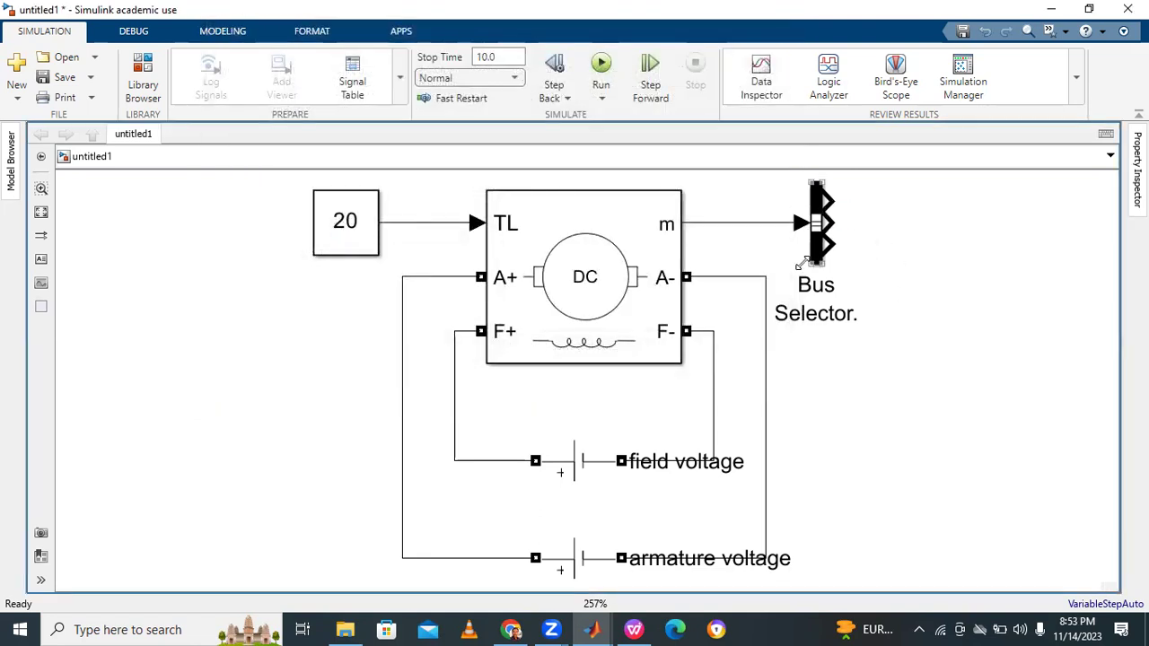
{"action": "left_click", "coordinate": [144, 184]}
{"action": "scroll", "coordinate": [937, 312], "scroll_direction": "down", "scroll_amount": 2}
{"action": "left_click_drag", "start_coordinate": [460, 209], "coordinate": [939, 522]}
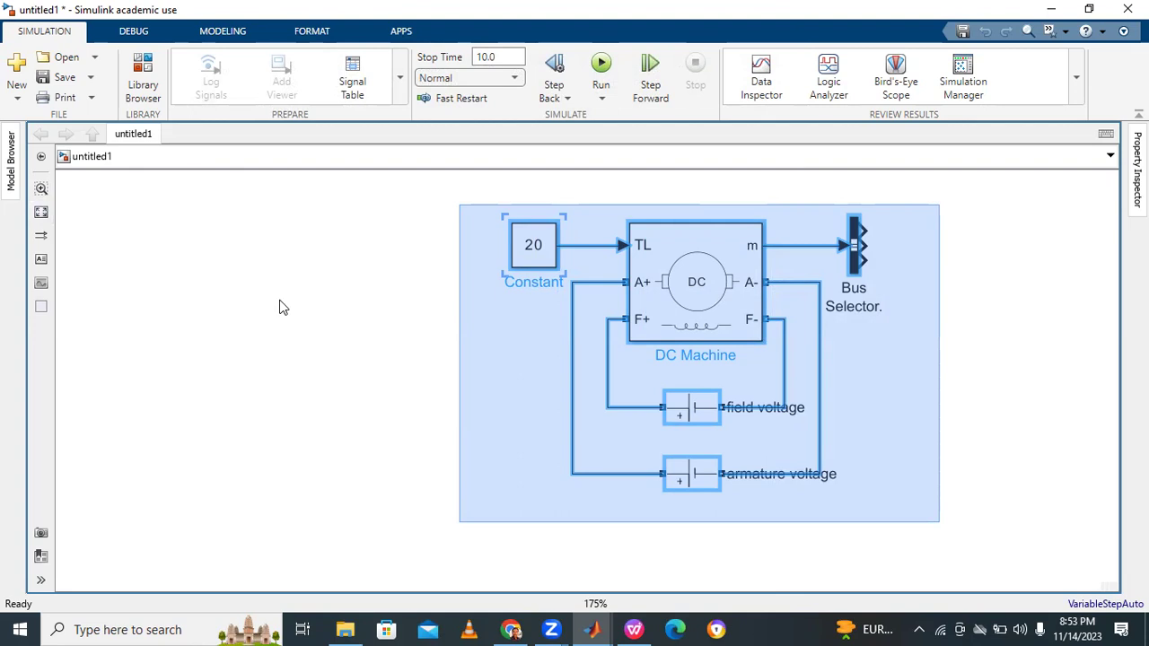
{"action": "left_click_drag", "start_coordinate": [654, 264], "coordinate": [449, 252]}
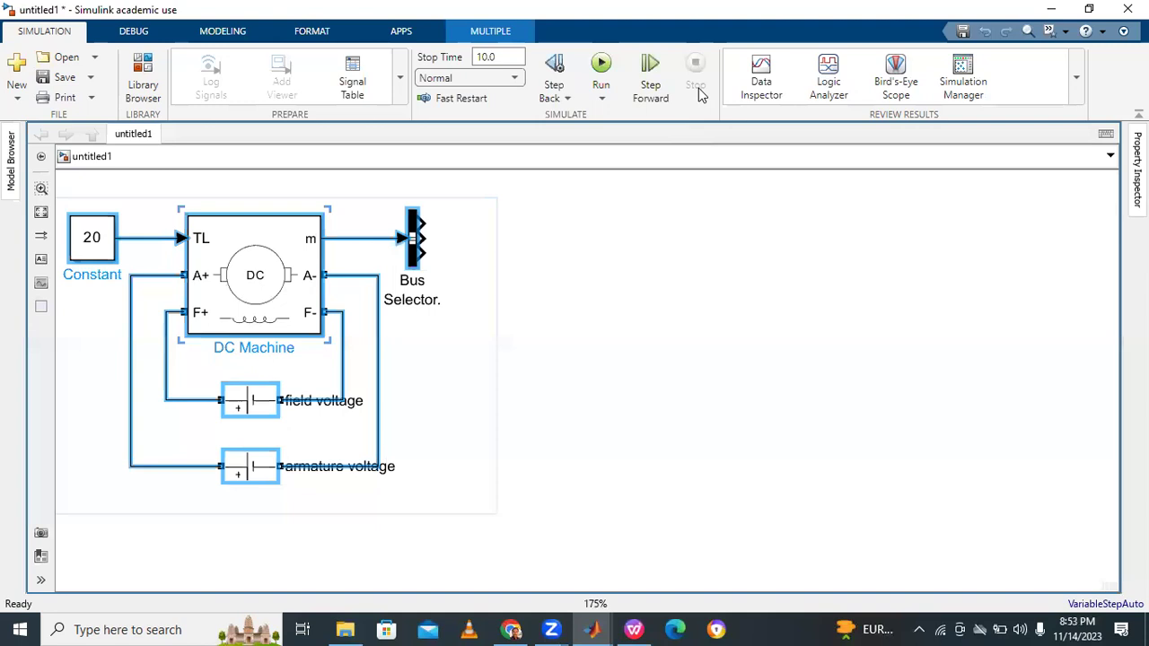
{"action": "left_click", "coordinate": [614, 272]}
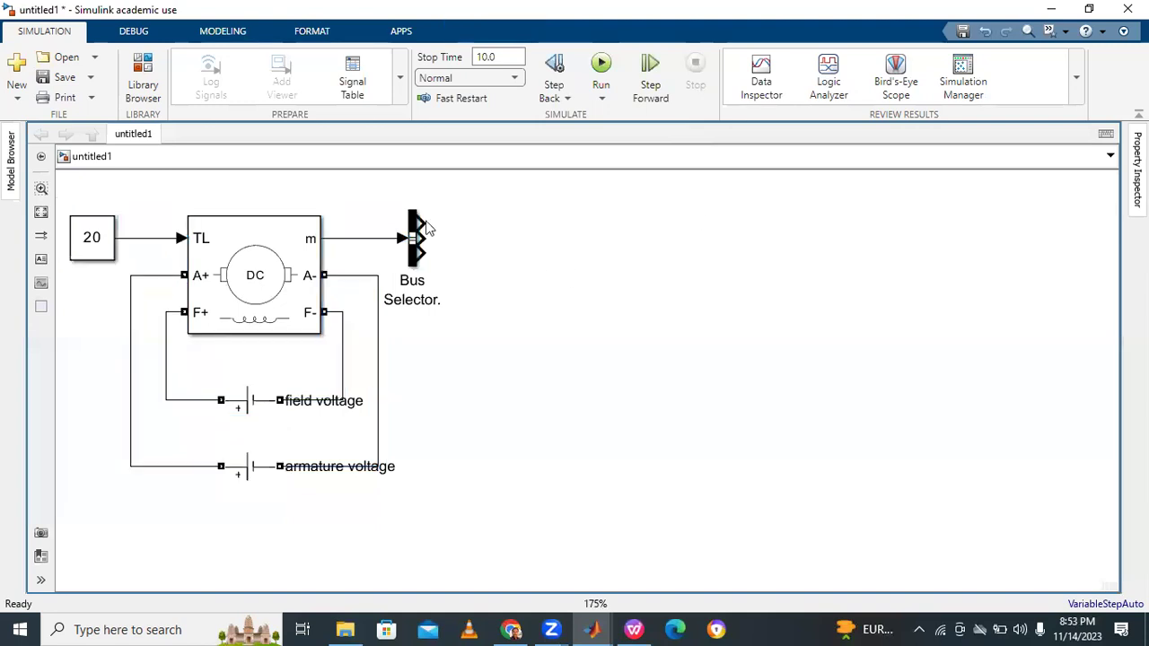
Add a Simulink Display block beyond the Bus Selector and wire the Speed wm (rad/s) output to it
{"action": "double_click", "coordinate": [694, 229]}
{"action": "type", "text": "disp"}
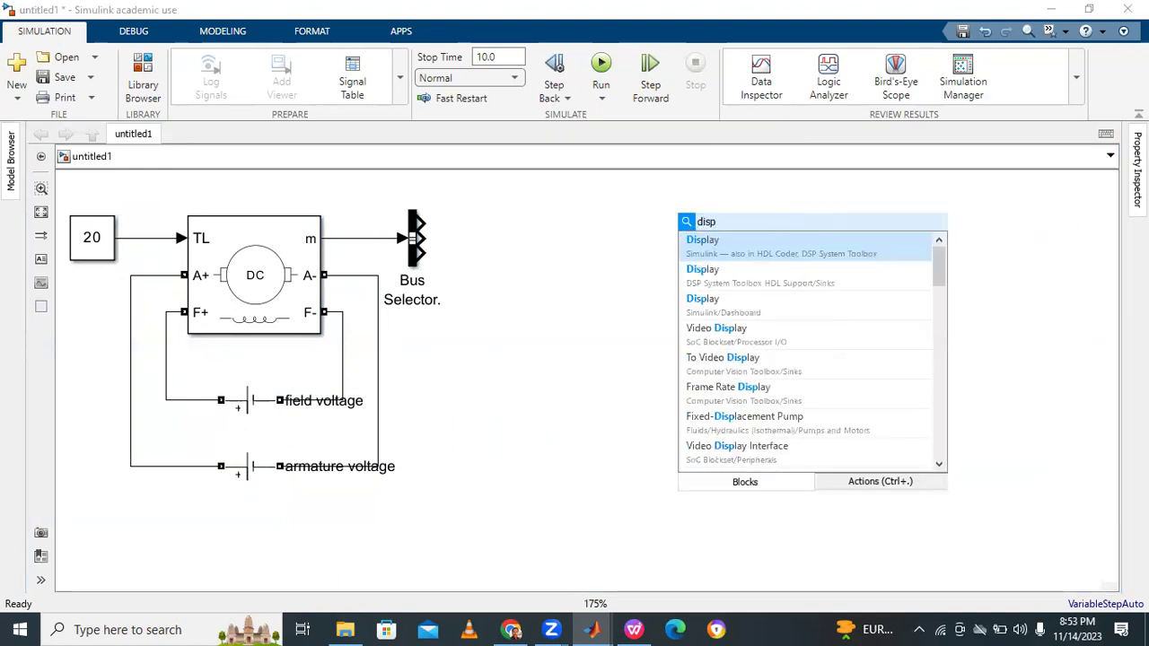
{"action": "left_click", "coordinate": [722, 250]}
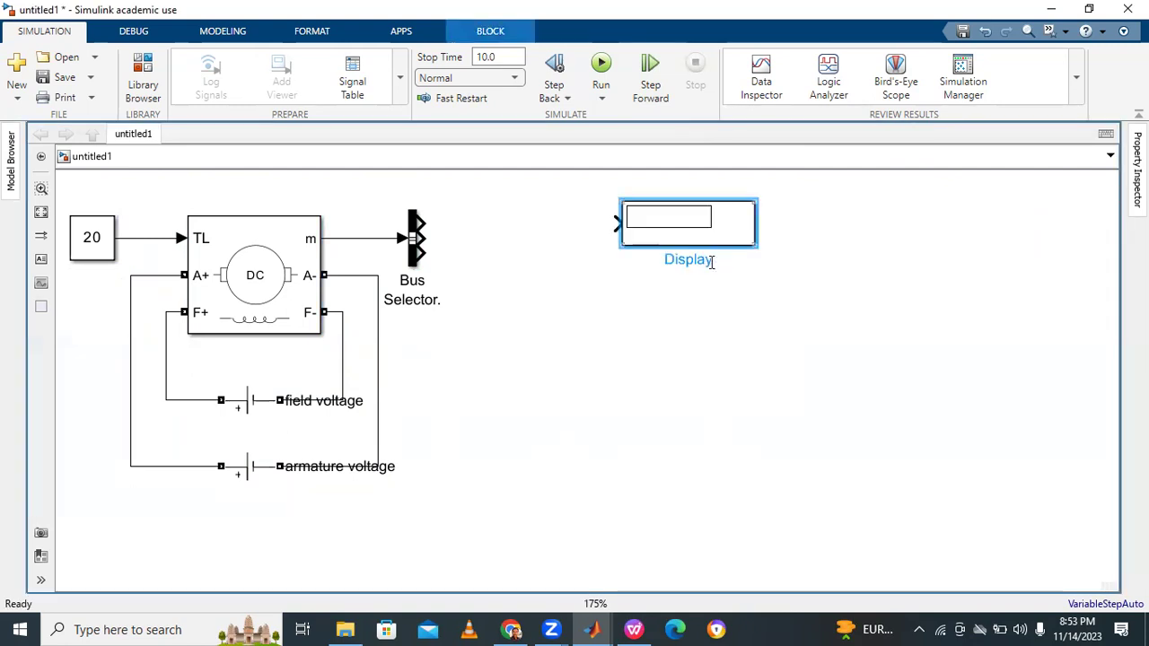
{"action": "double_click", "coordinate": [711, 260]}
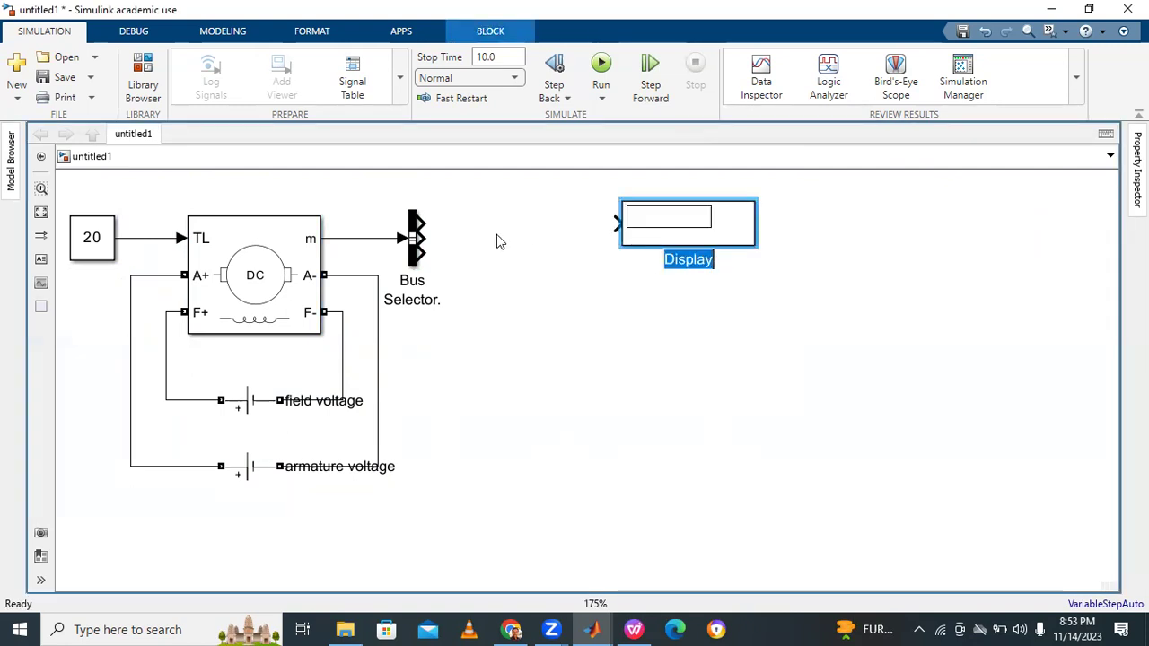
{"action": "left_click_drag", "start_coordinate": [418, 220], "coordinate": [616, 223]}
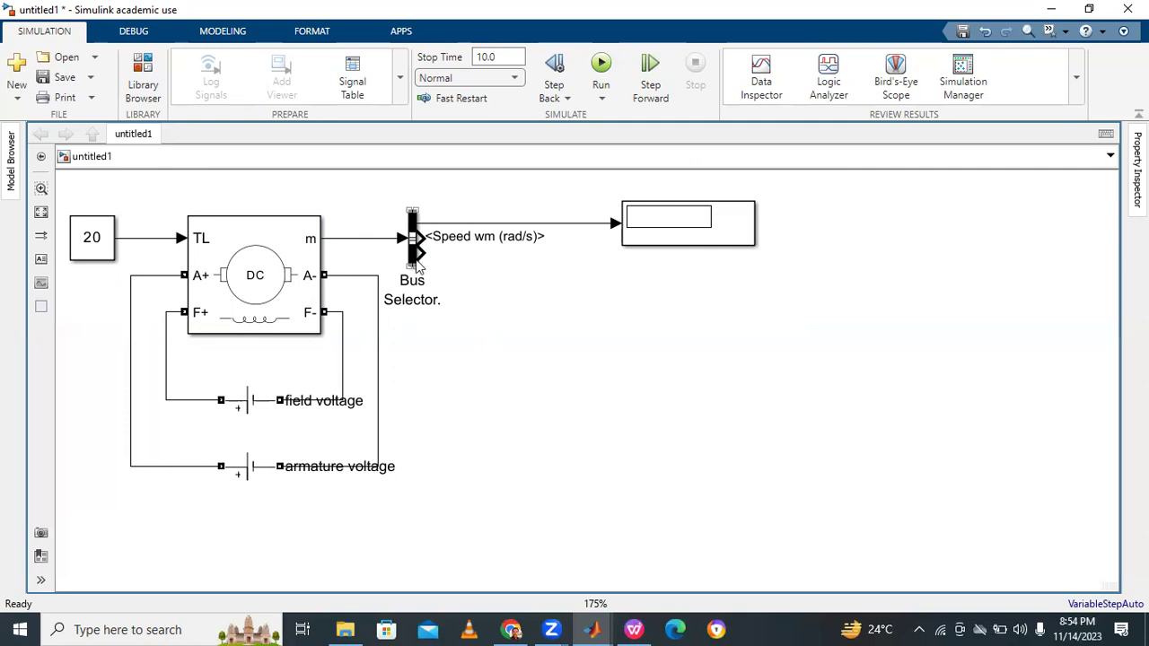
{"action": "left_click", "coordinate": [628, 238]}
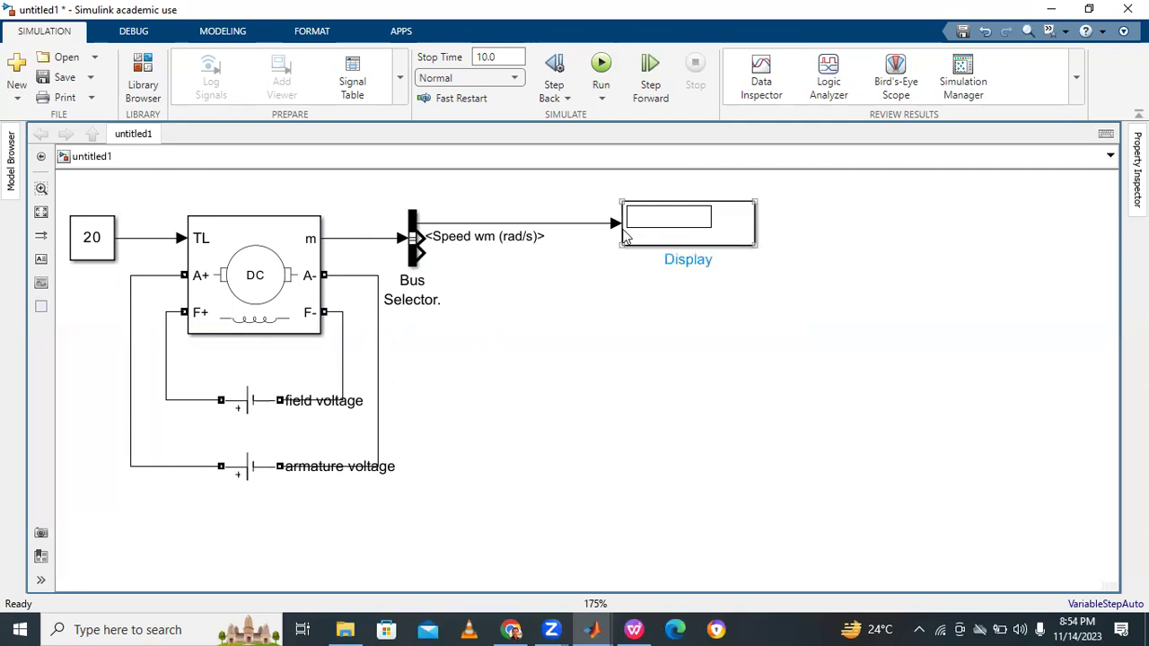
{"action": "left_click", "coordinate": [627, 254]}
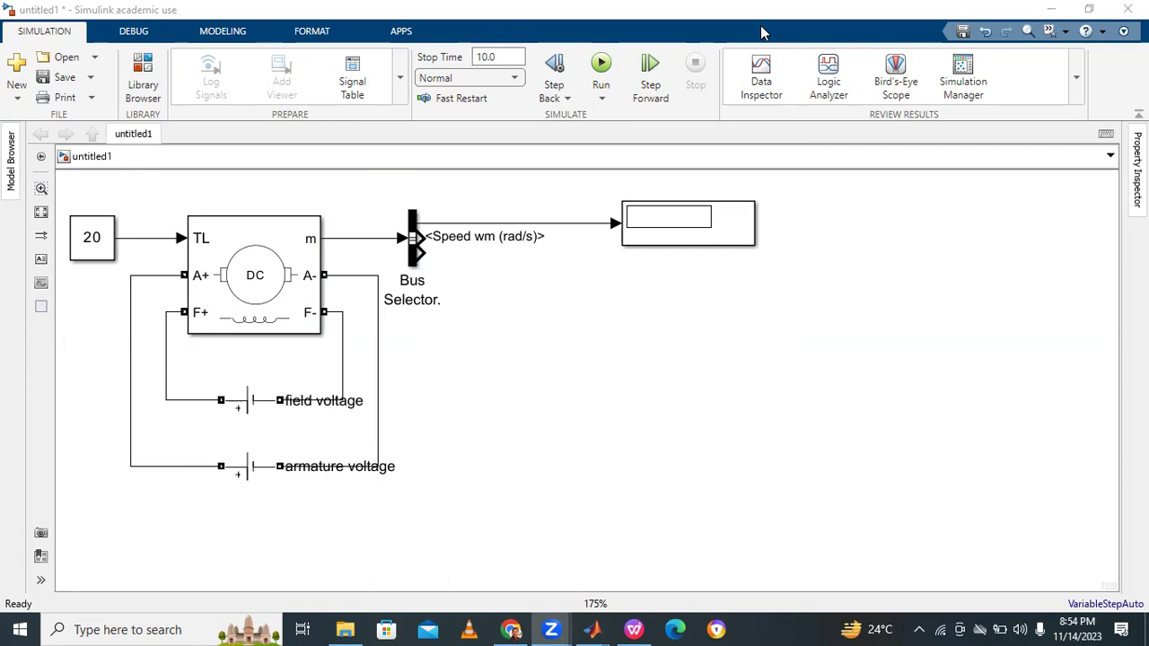
Add a Simulink Gain block and insert it into the speed signal line between the Bus Selector and the display
{"action": "double_click", "coordinate": [643, 308]}
{"action": "type", "text": "ga"}
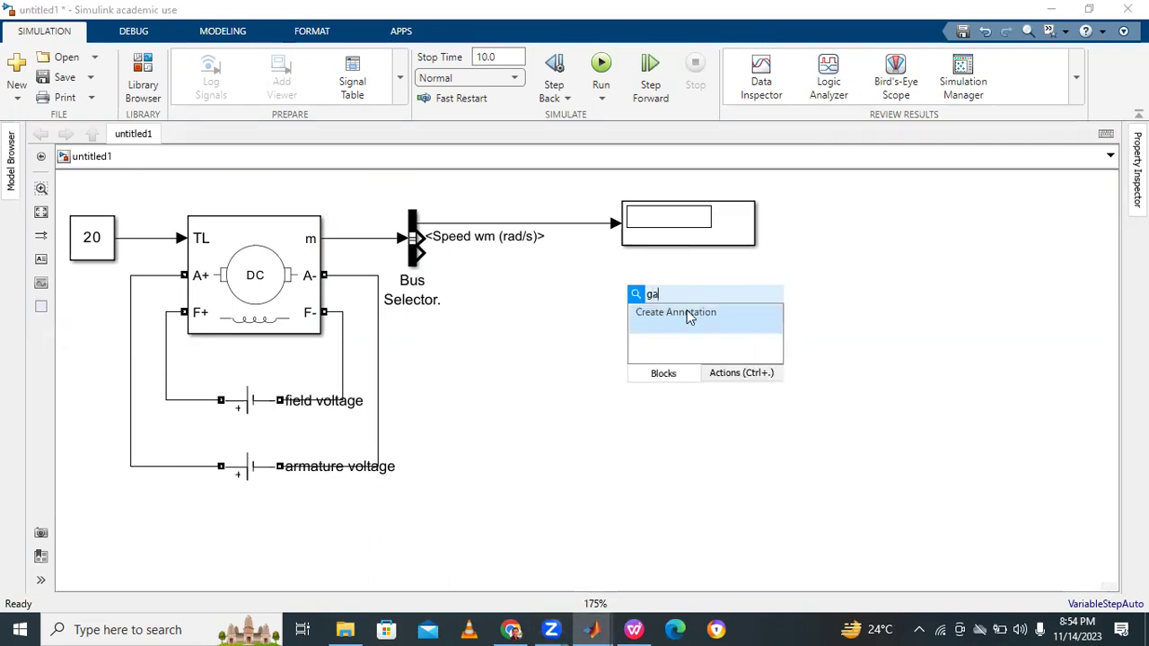
{"action": "type", "text": "in"}
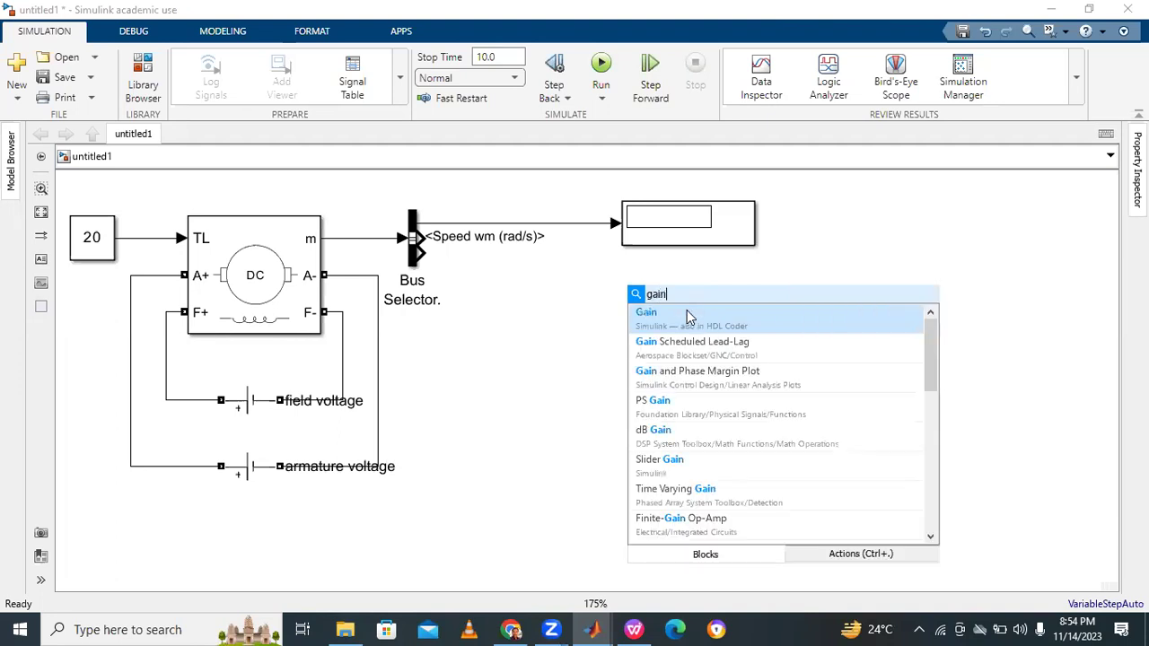
{"action": "left_click", "coordinate": [673, 318]}
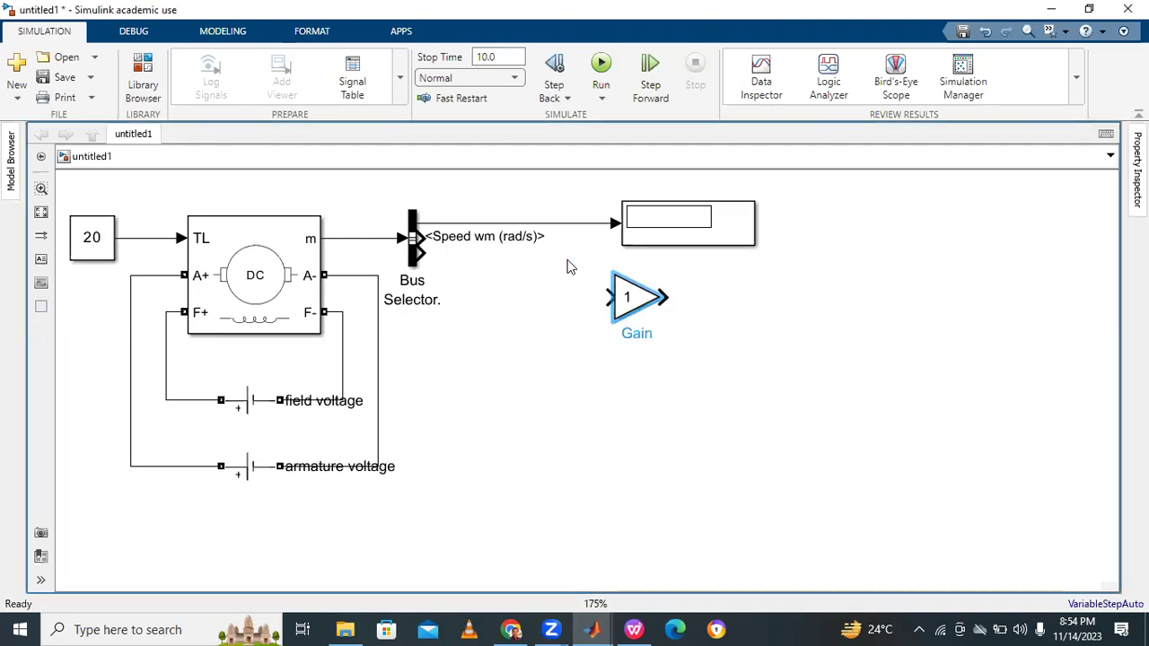
{"action": "left_click_drag", "start_coordinate": [623, 297], "coordinate": [545, 223]}
{"action": "left_click", "coordinate": [678, 263]}
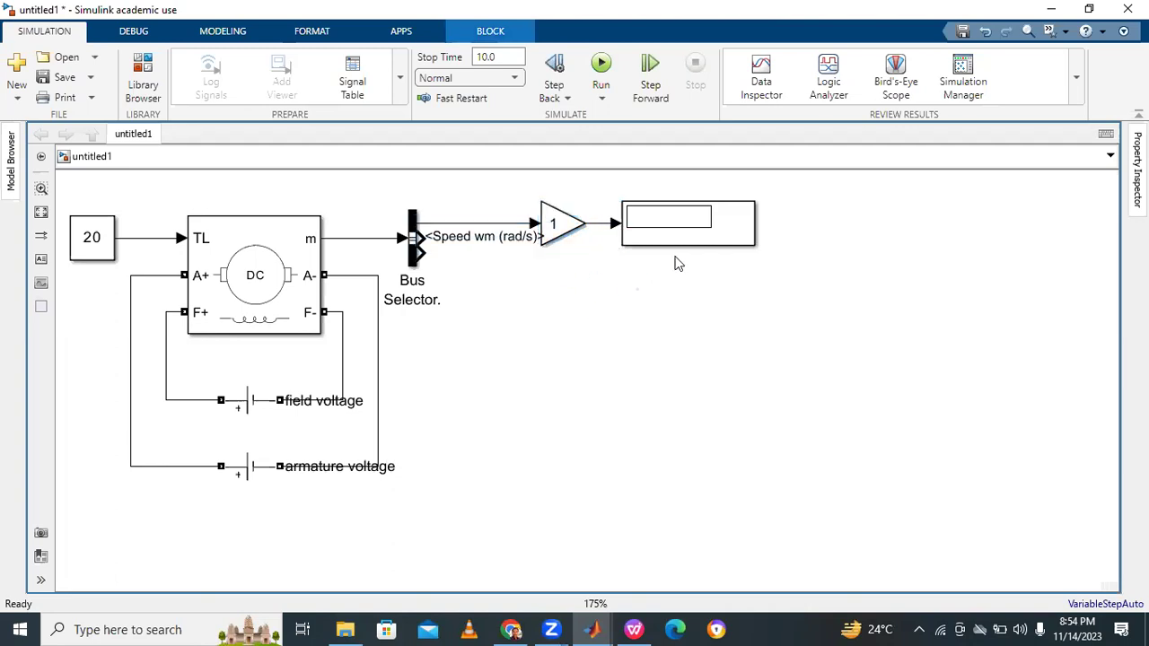
Set the Gain block's gain to 60/(2*pi) and apply the change
{"action": "left_click", "coordinate": [561, 231]}
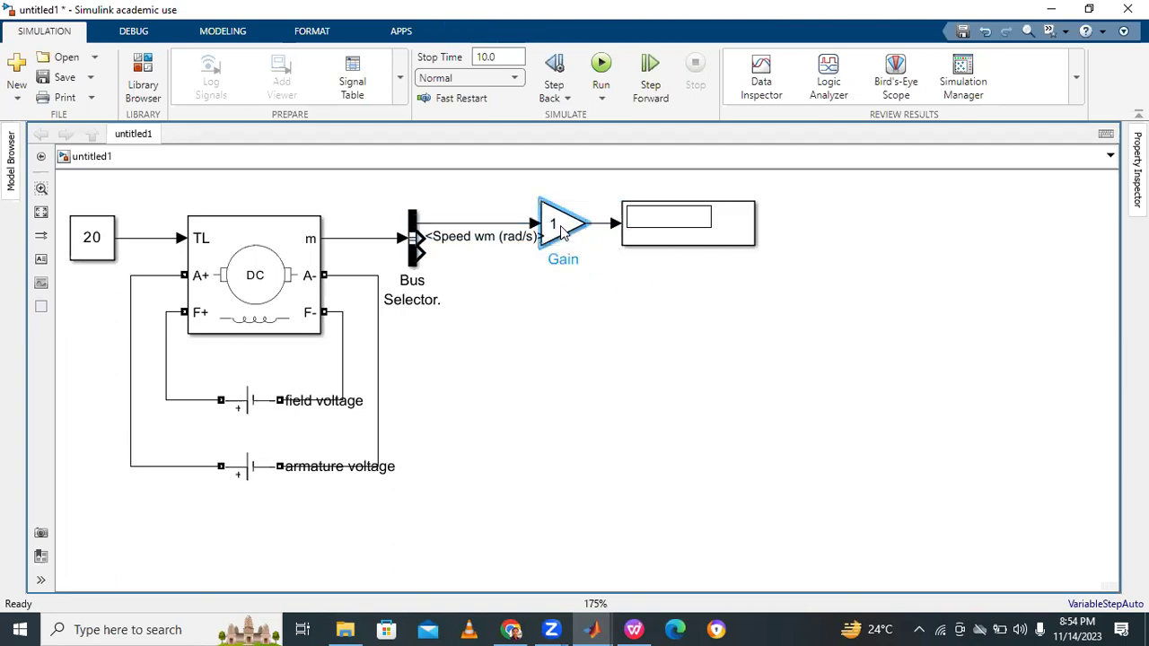
{"action": "double_click", "coordinate": [561, 231]}
{"action": "left_click", "coordinate": [657, 199]}
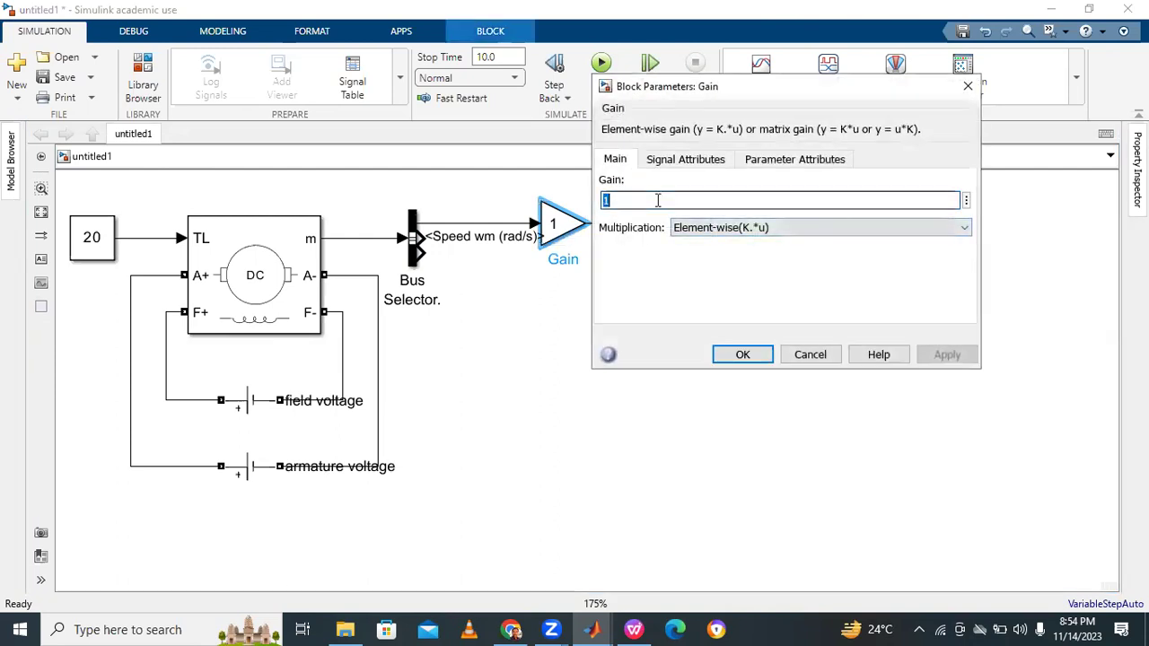
{"action": "key", "text": "BackSpace"}
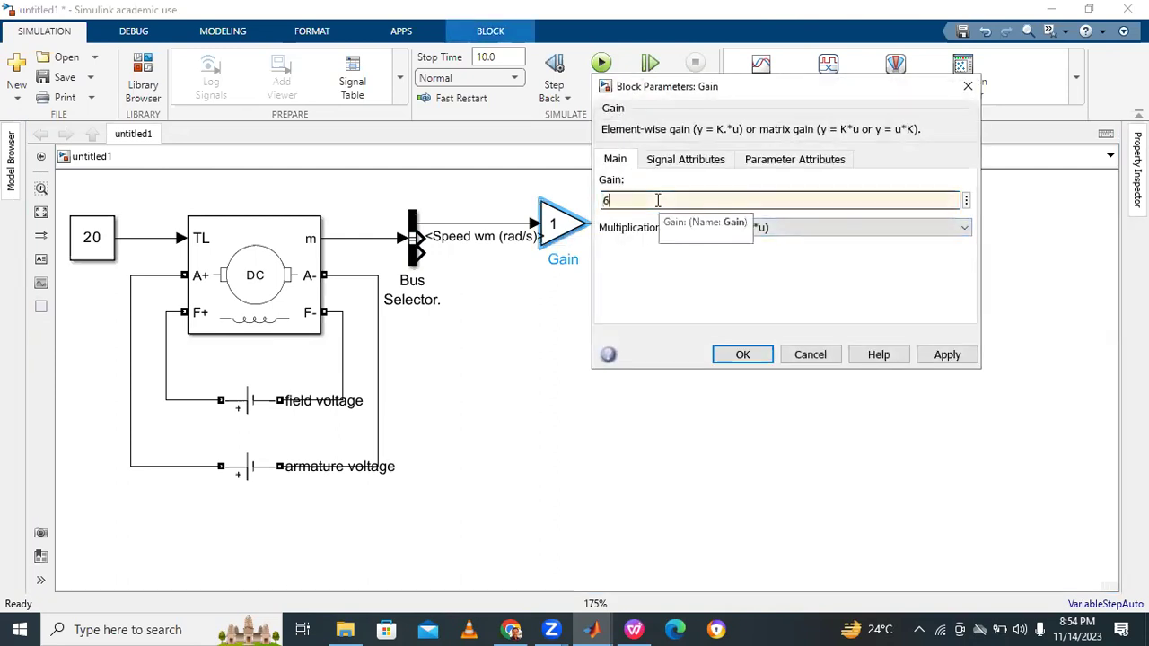
{"action": "type", "text": "60/(2*pi"}
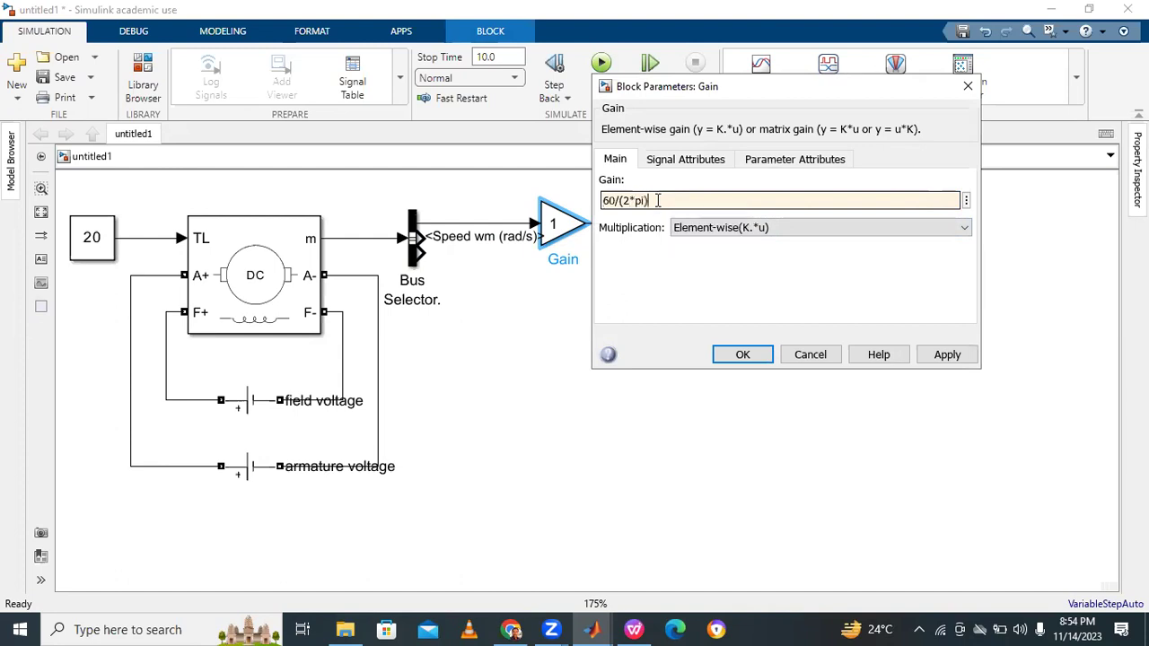
{"action": "left_click", "coordinate": [947, 355]}
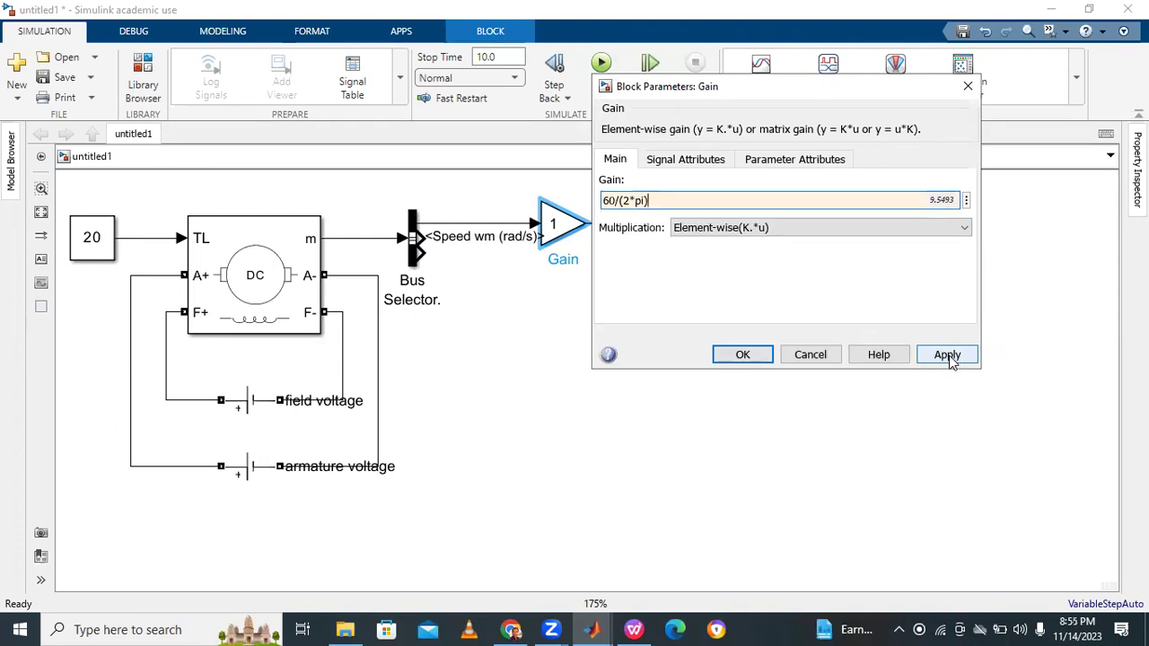
{"action": "left_click", "coordinate": [754, 357]}
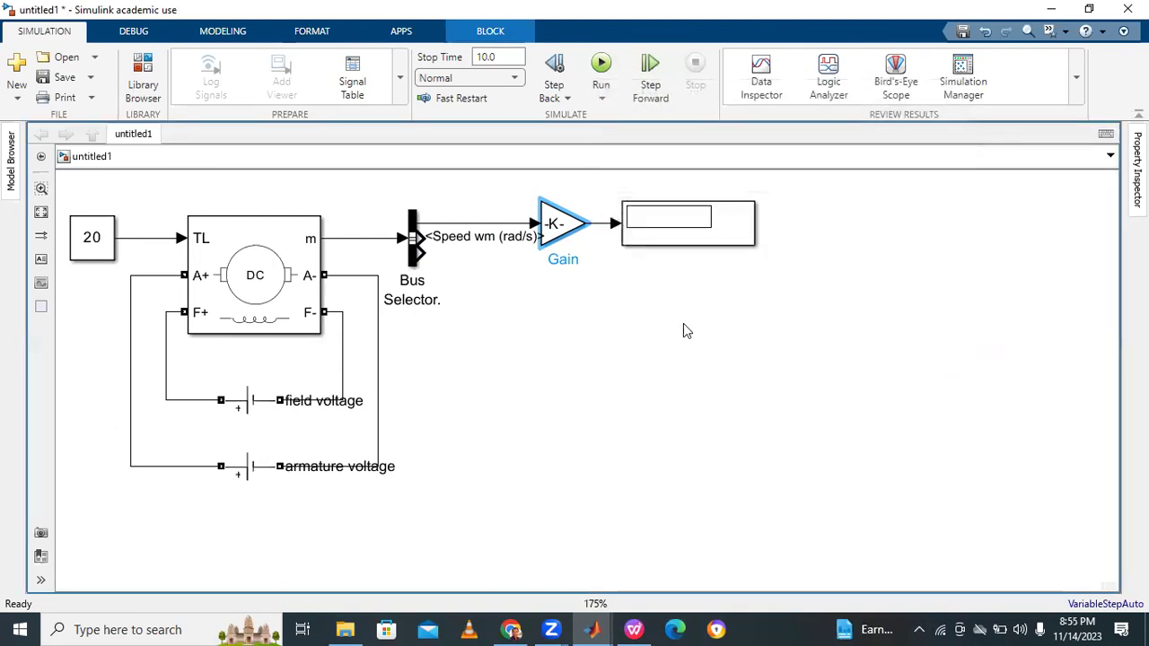
Enlarge the Gain block enough to show its full expression and realign it with the speed signal line
{"action": "left_click", "coordinate": [542, 247]}
{"action": "left_click_drag", "start_coordinate": [541, 244], "coordinate": [510, 250]}
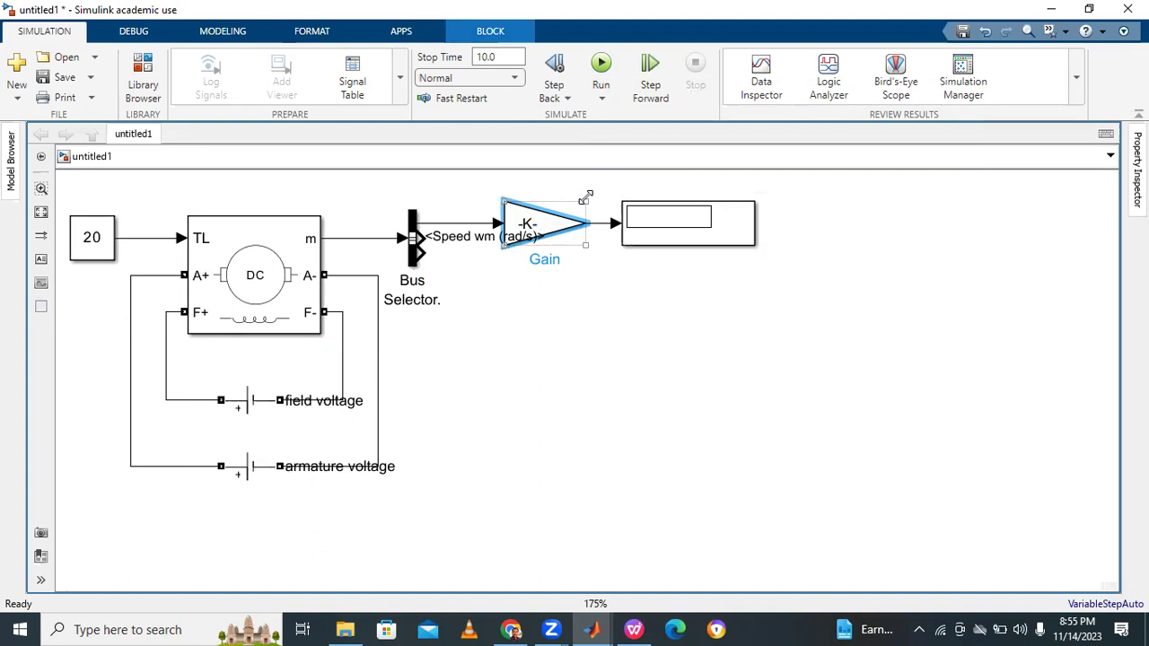
{"action": "left_click_drag", "start_coordinate": [586, 197], "coordinate": [585, 184]}
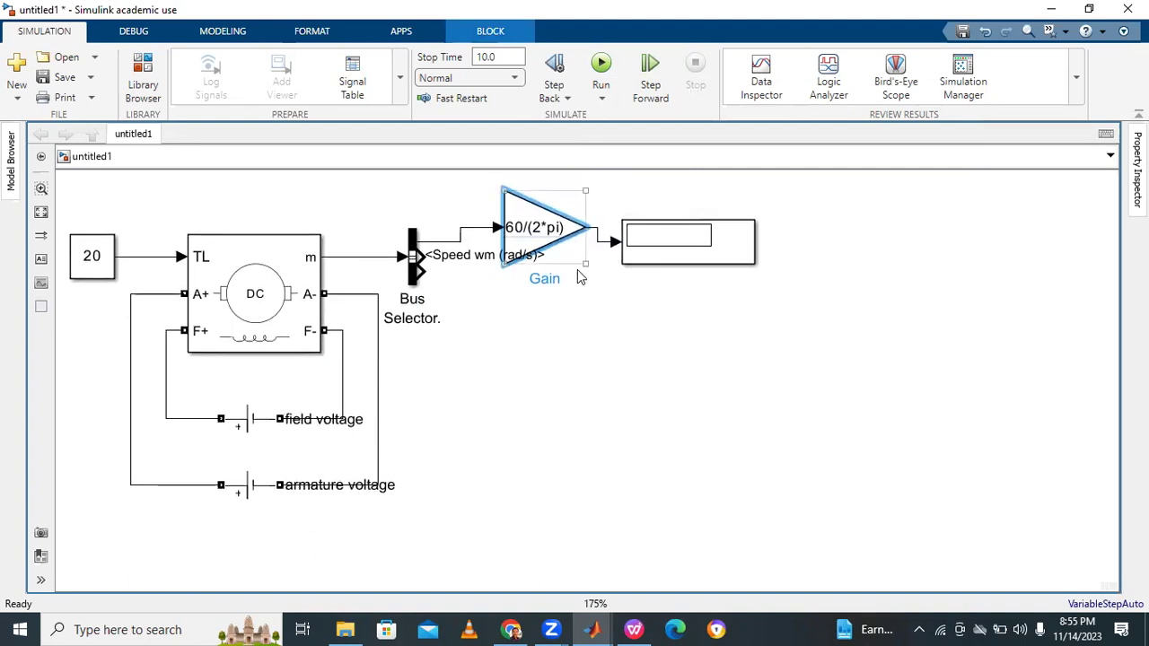
{"action": "left_click_drag", "start_coordinate": [544, 228], "coordinate": [545, 244]}
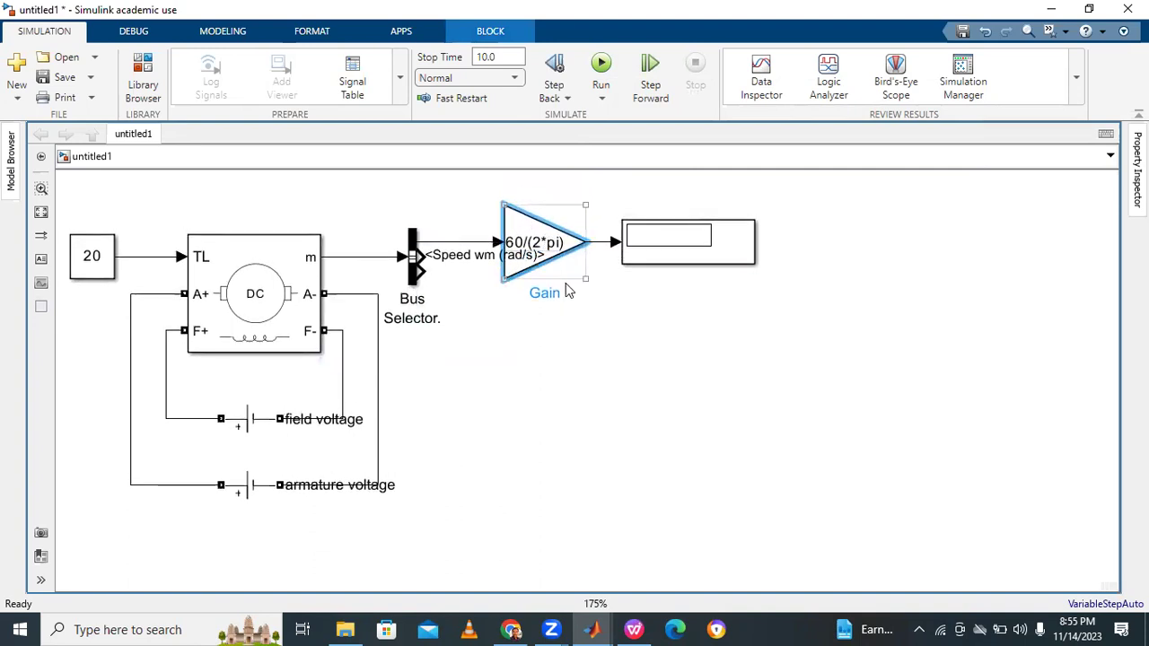
{"action": "left_click", "coordinate": [709, 287]}
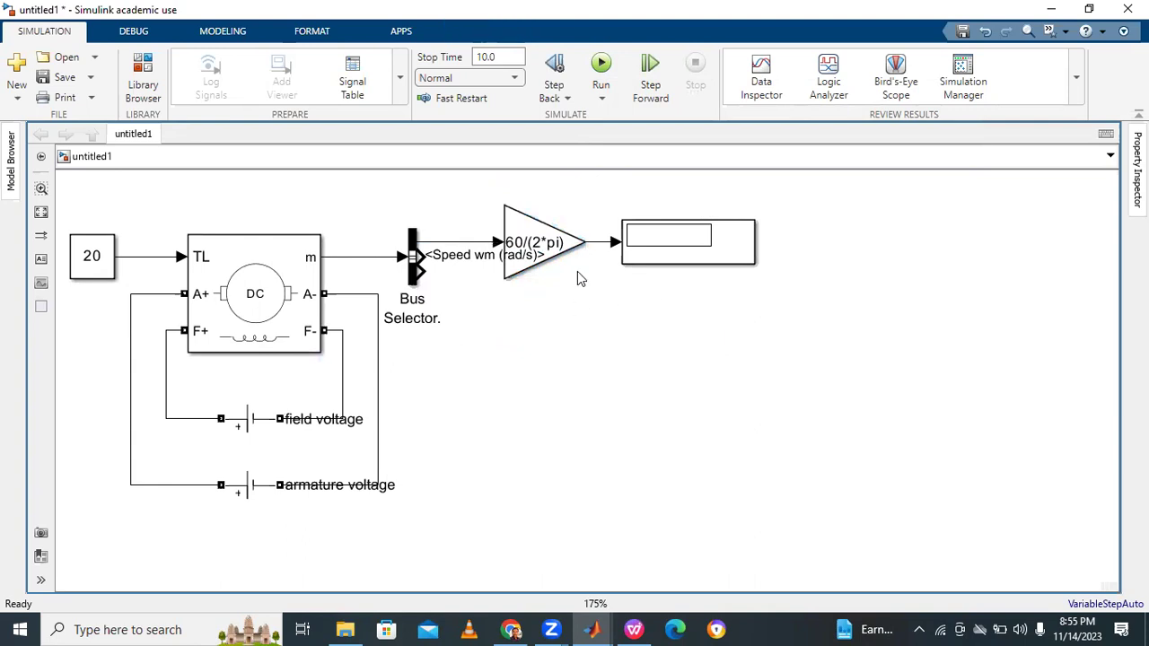
Rename the display connected to the Gain block as "speed rpm"
{"action": "left_click", "coordinate": [670, 248]}
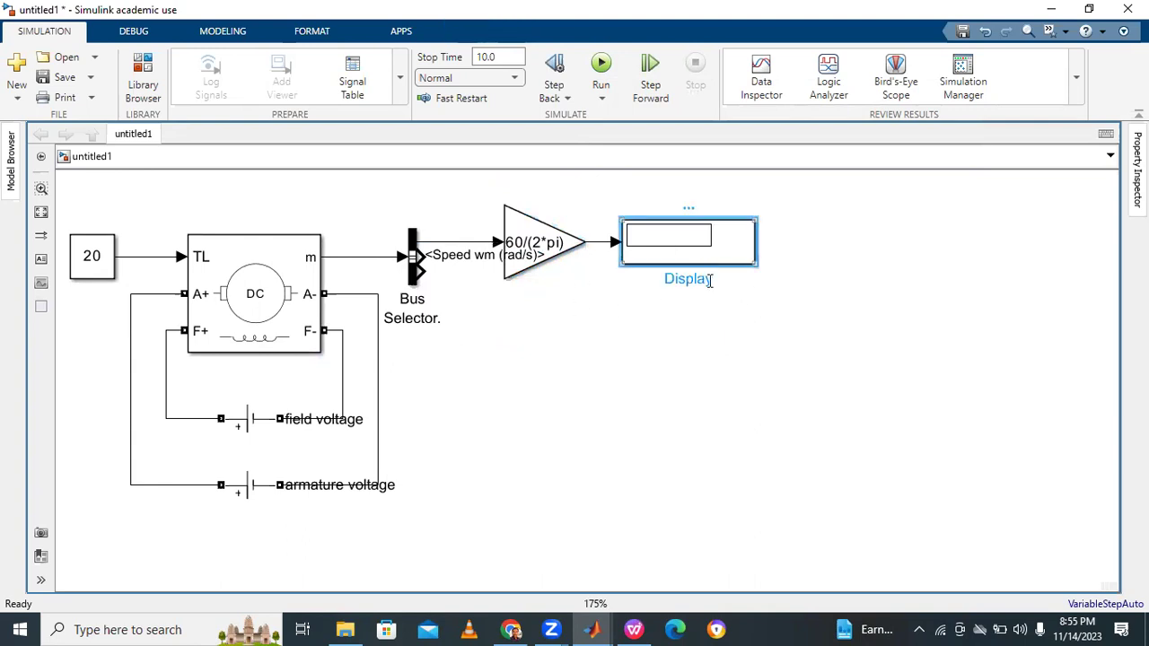
{"action": "left_click", "coordinate": [711, 279]}
{"action": "key", "text": "BackSpace"}
{"action": "key", "text": "BackSpace"}
{"action": "key", "text": "BackSpace"}
{"action": "key", "text": "BackSpace"}
{"action": "key", "text": "BackSpace"}
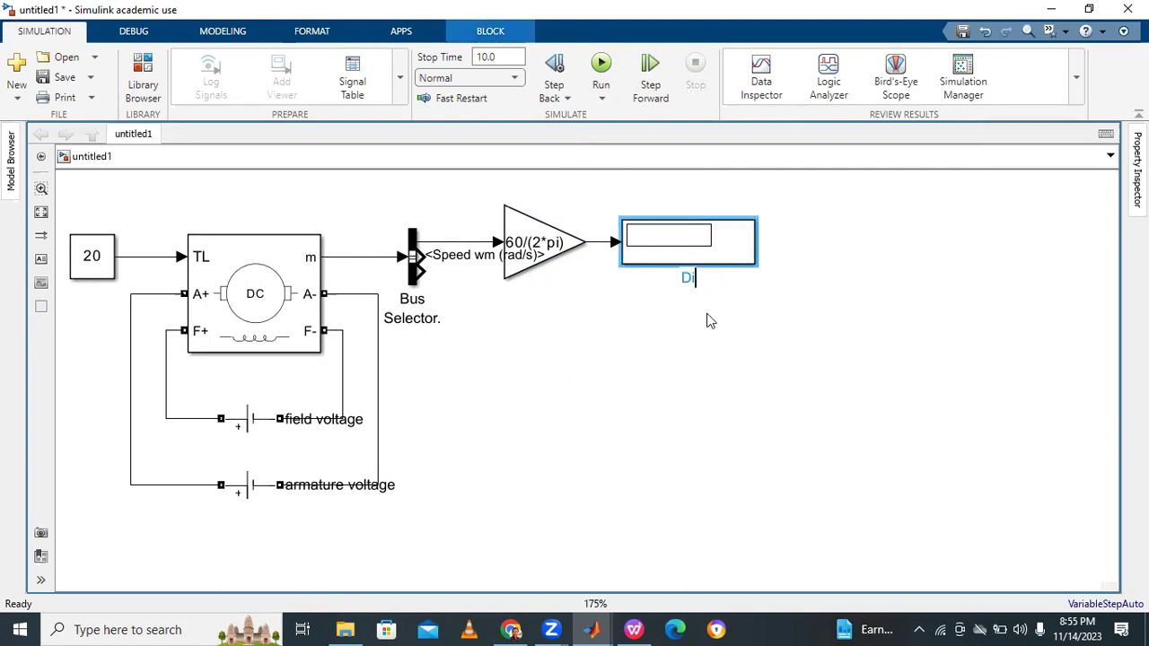
{"action": "type", "text": "speed rpm"}
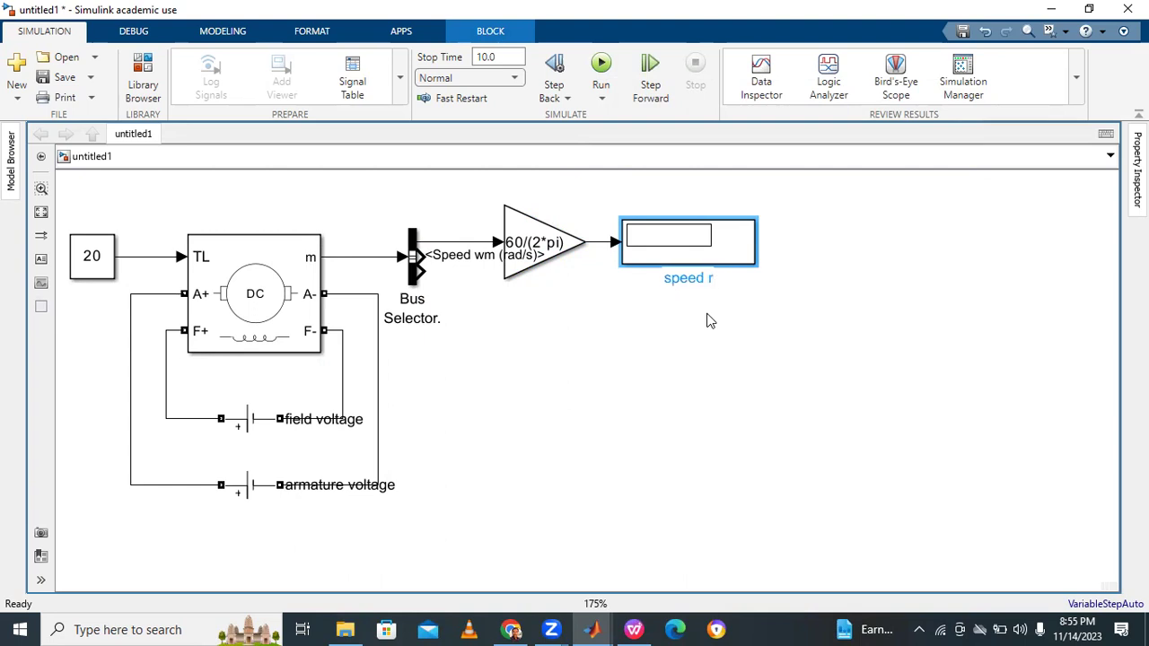
{"action": "left_click", "coordinate": [777, 353]}
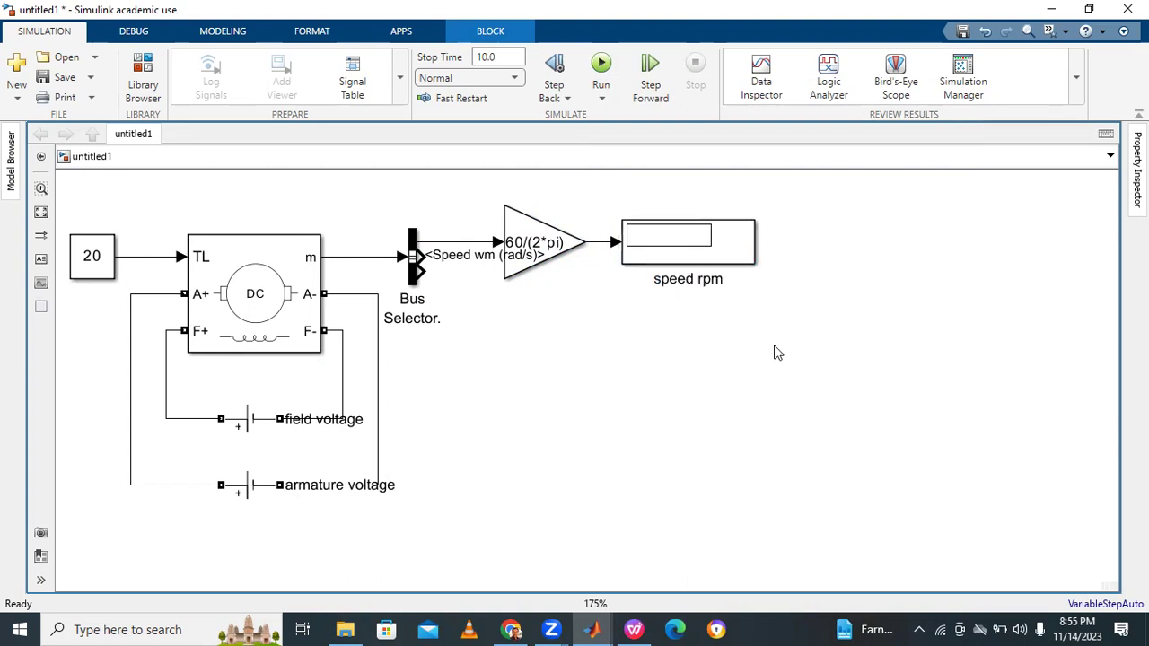
Duplicate the speed rpm display below the original and wire the Bus Selector's Armature current ia (A) output to the copy
{"action": "left_click", "coordinate": [693, 263]}
{"action": "mouse_move", "coordinate": [693, 254]}
{"action": "left_mouse_down"}
{"action": "mouse_move", "coordinate": [690, 341]}
{"action": "mouse_move", "coordinate": [593, 323]}
{"action": "mouse_move", "coordinate": [409, 256]}
{"action": "left_mouse_up"}
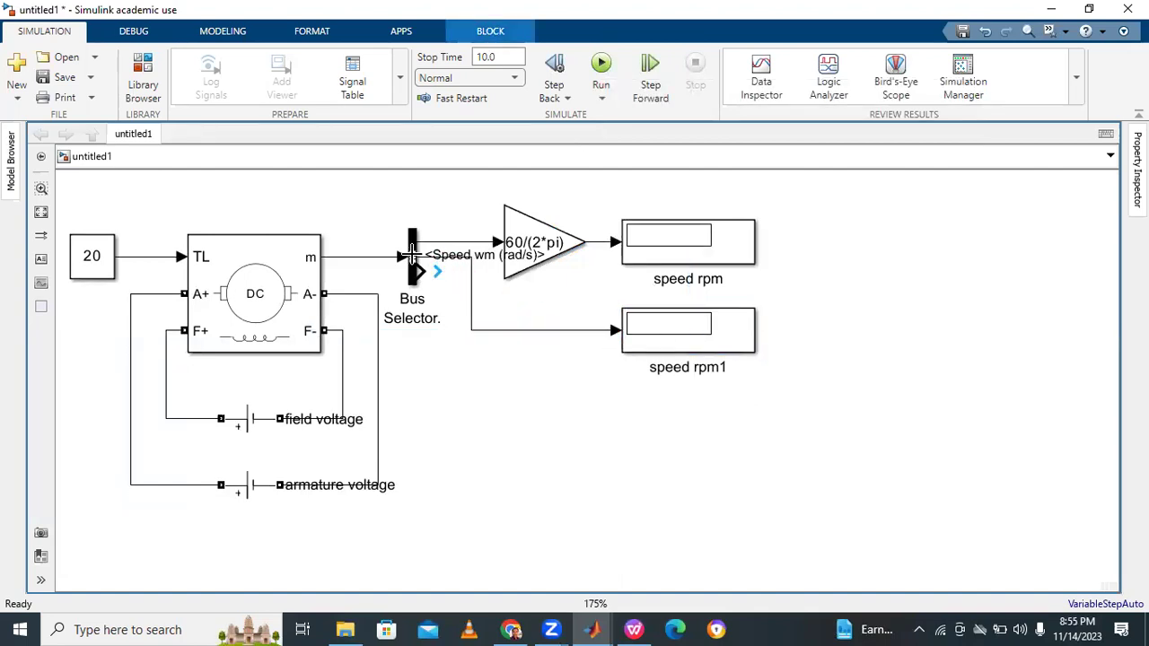
{"action": "left_click", "coordinate": [437, 271]}
Lengthen the Bus Selector to space out its outputs and realign it with the DC Machine's m output
{"action": "left_click", "coordinate": [417, 269]}
{"action": "left_click_drag", "start_coordinate": [413, 230], "coordinate": [423, 184]}
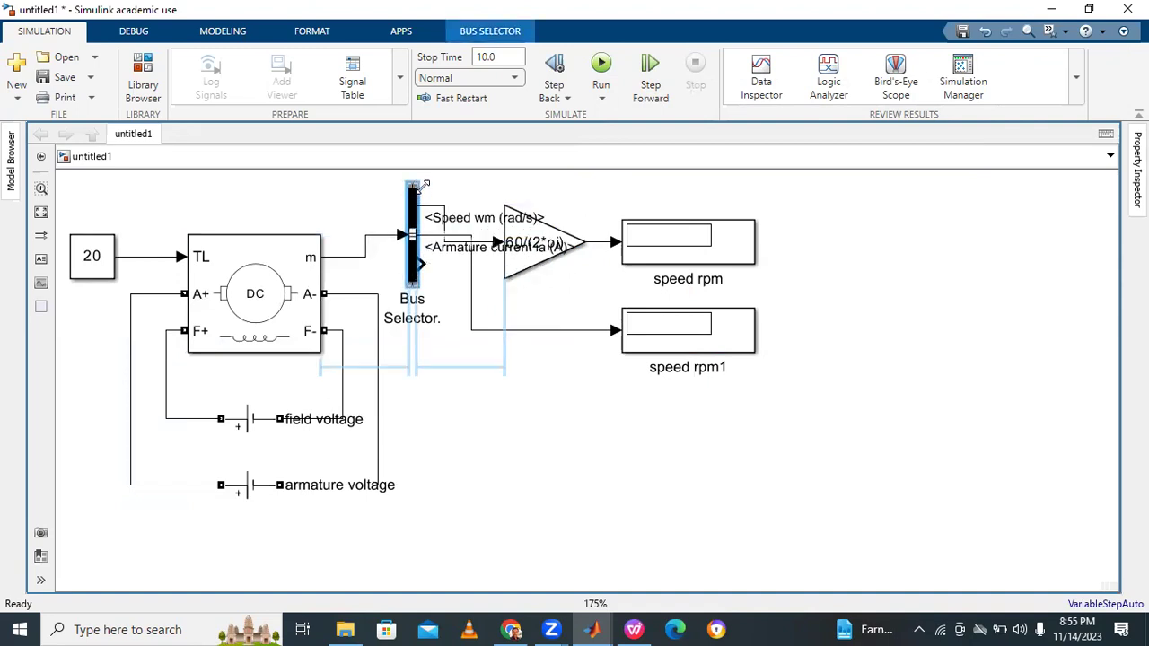
{"action": "left_click", "coordinate": [477, 378]}
{"action": "left_click_drag", "start_coordinate": [411, 236], "coordinate": [410, 257]}
{"action": "left_click", "coordinate": [479, 374]}
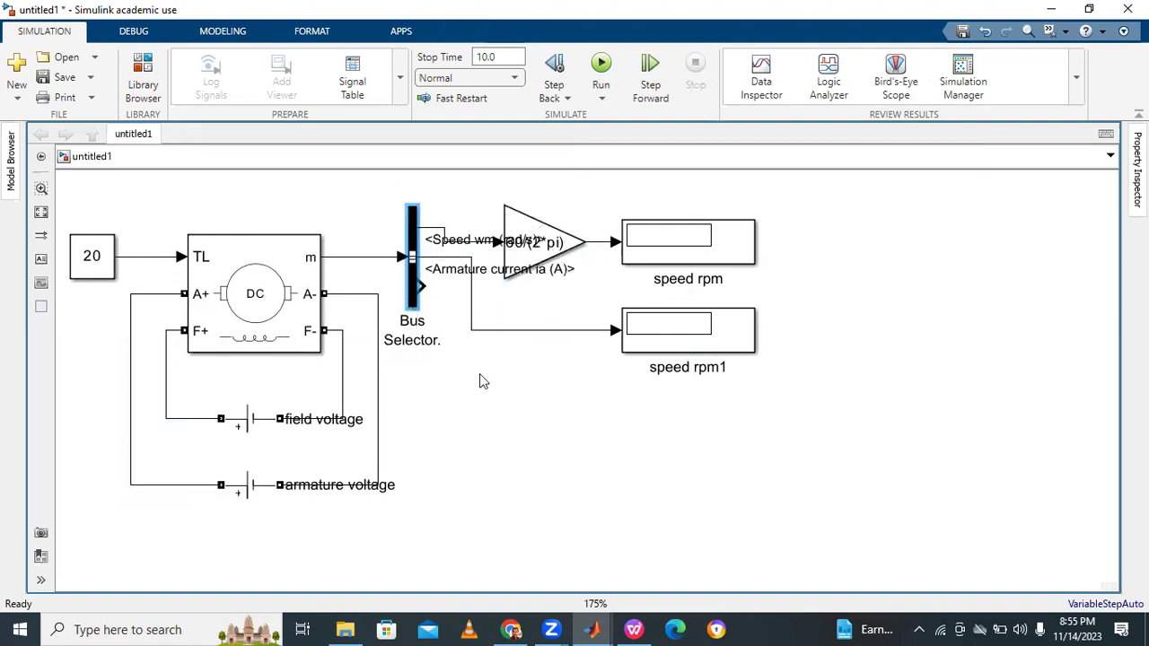
Move the speed signal label off the Gain block, and shift the Gain block and both displays upward to straighten the speed line
{"action": "left_click_drag", "start_coordinate": [528, 248], "coordinate": [463, 239]}
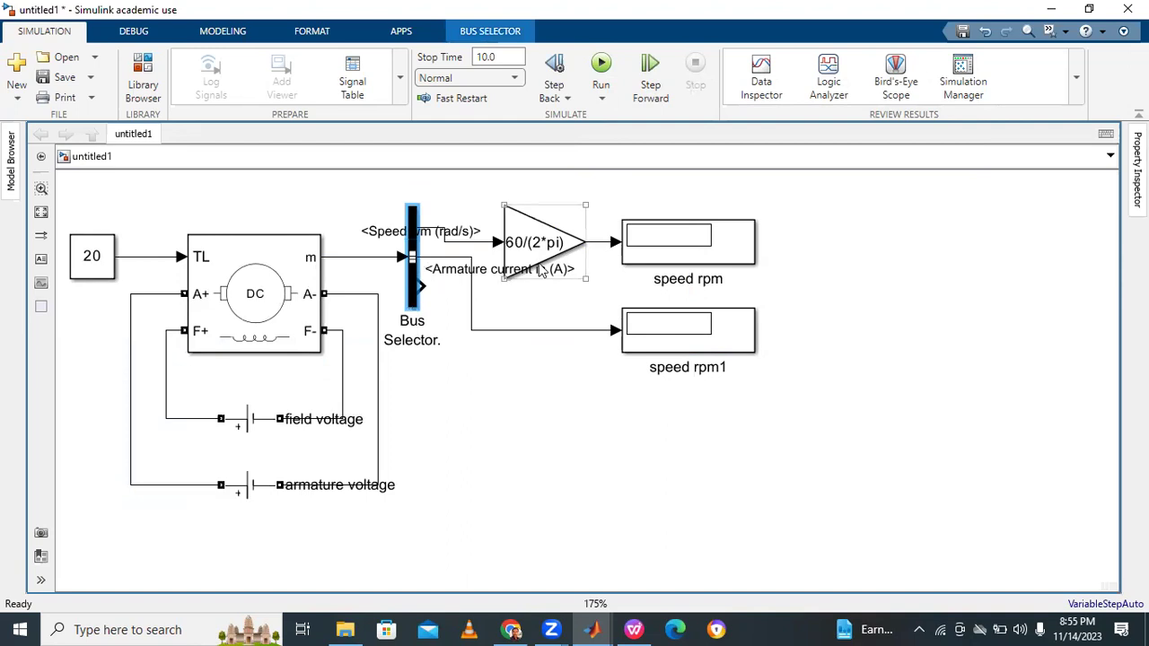
{"action": "left_click_drag", "start_coordinate": [538, 231], "coordinate": [538, 213]}
{"action": "left_click", "coordinate": [507, 418]}
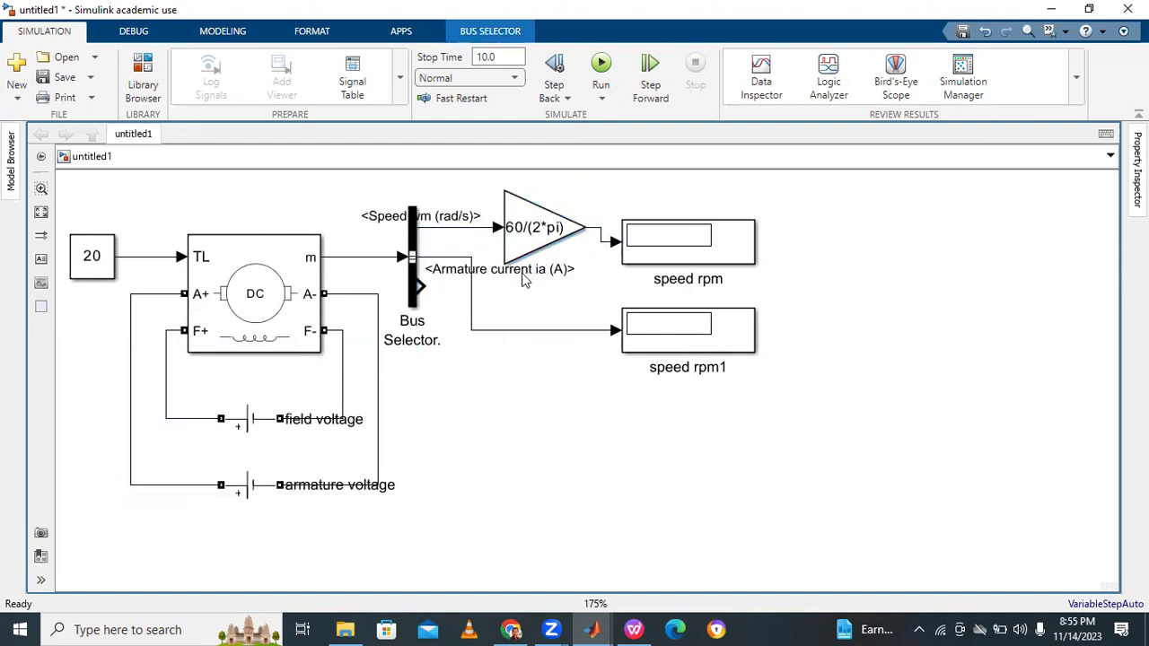
{"action": "left_click_drag", "start_coordinate": [671, 327], "coordinate": [670, 310]}
{"action": "left_click", "coordinate": [464, 335]}
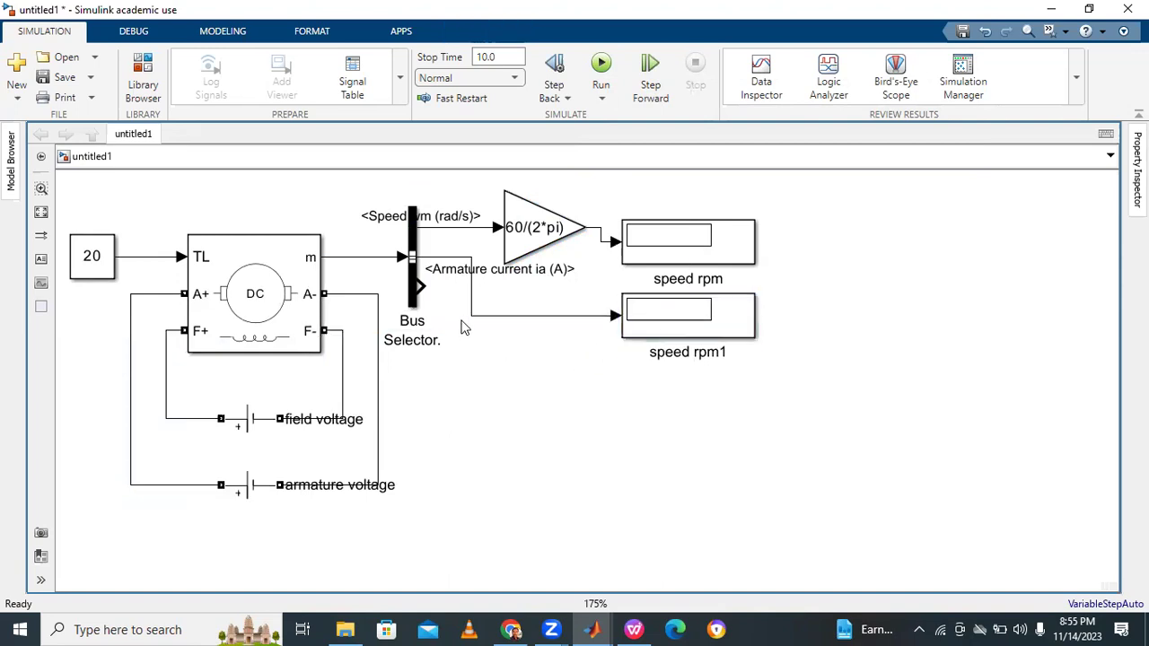
{"action": "left_click", "coordinate": [503, 239]}
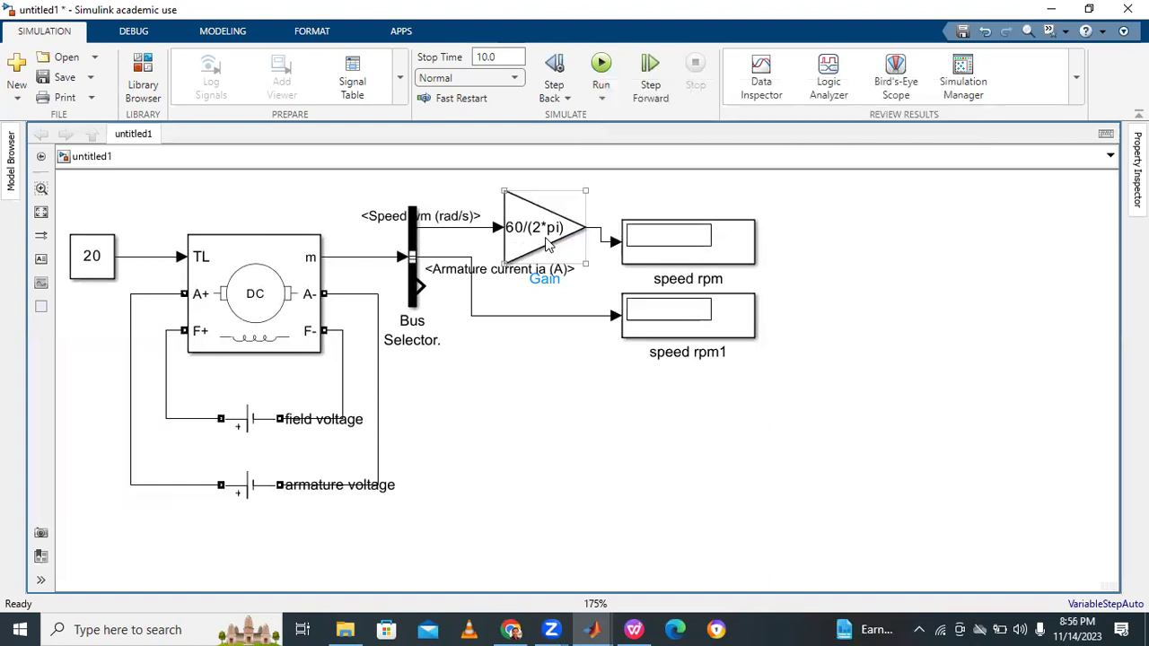
{"action": "left_click_drag", "start_coordinate": [688, 239], "coordinate": [687, 224]}
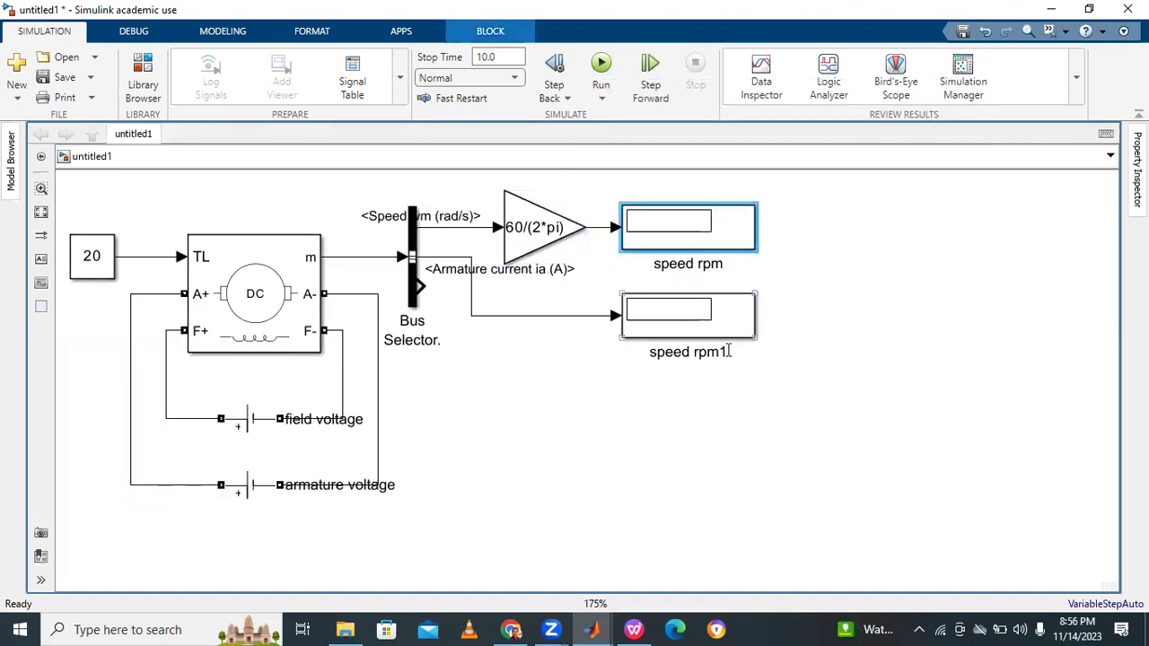
Rename the second display as "armature current"
{"action": "left_click", "coordinate": [729, 352]}
{"action": "key", "text": "BackSpace"}
{"action": "key", "text": "BackSpace"}
{"action": "key", "text": "BackSpace"}
{"action": "key", "text": "BackSpace"}
{"action": "key", "text": "BackSpace"}
{"action": "key", "text": "BackSpace"}
{"action": "key", "text": "BackSpace"}
{"action": "key", "text": "BackSpace"}
{"action": "key", "text": "BackSpace"}
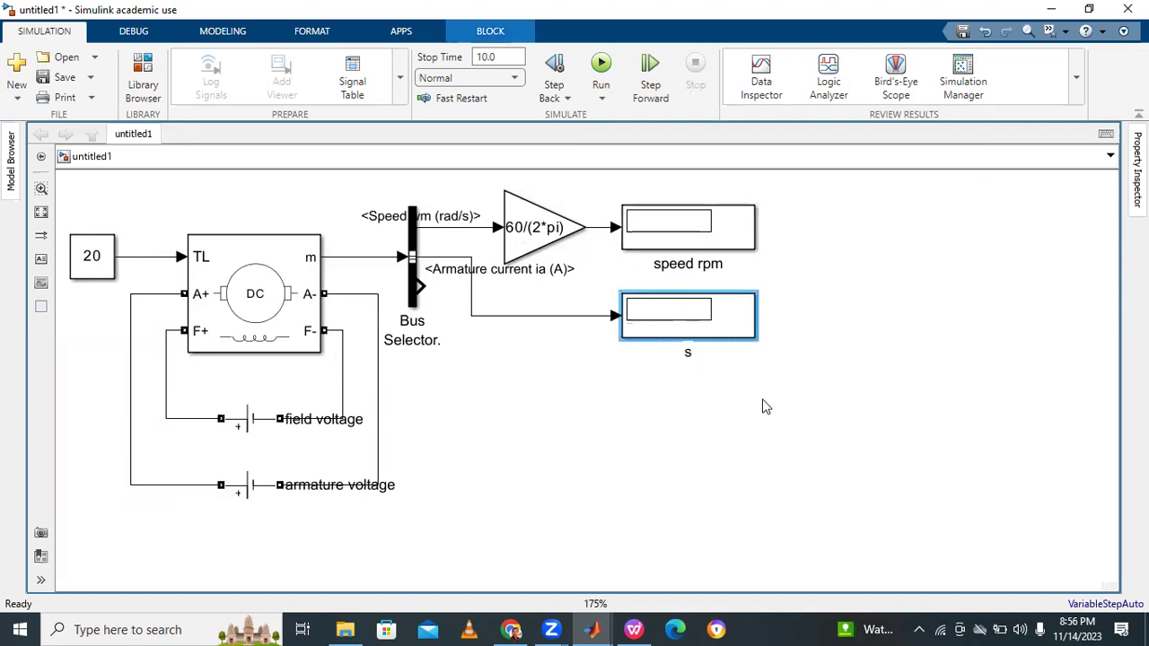
{"action": "type", "text": "armature curre"}
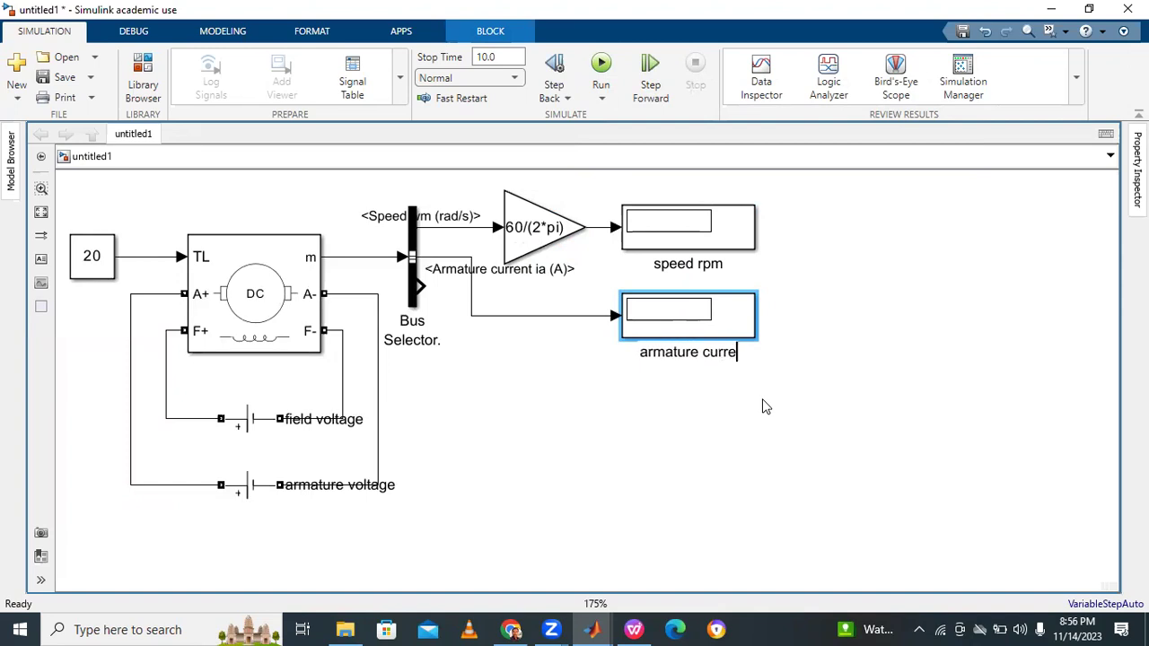
{"action": "type", "text": "nt"}
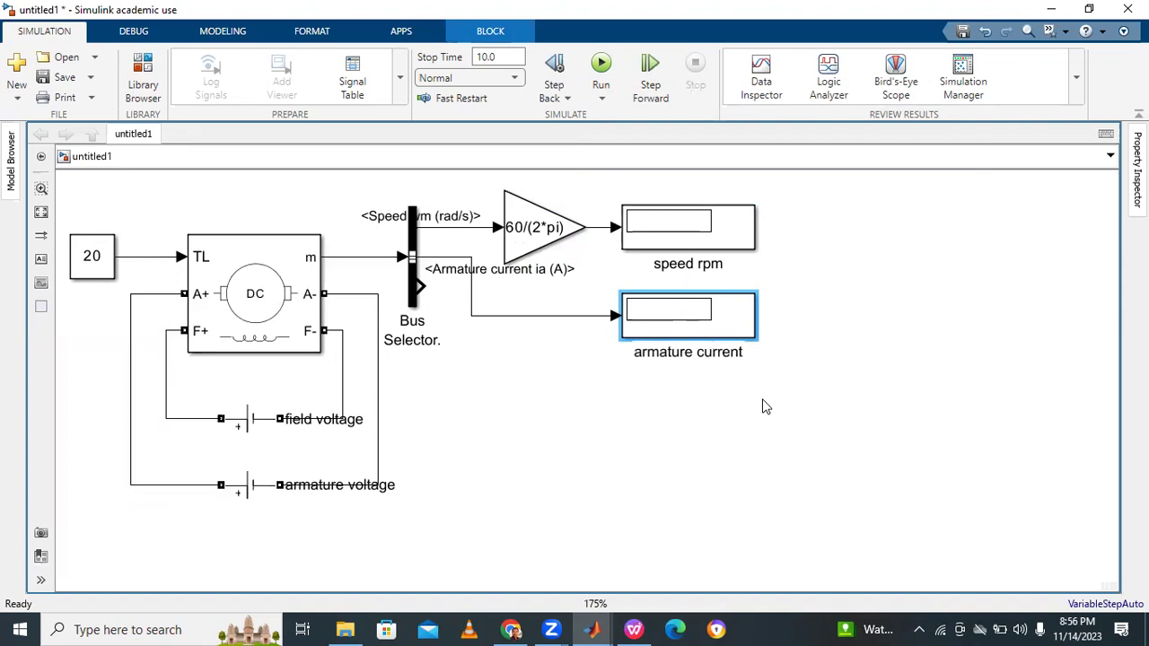
{"action": "left_click", "coordinate": [764, 406]}
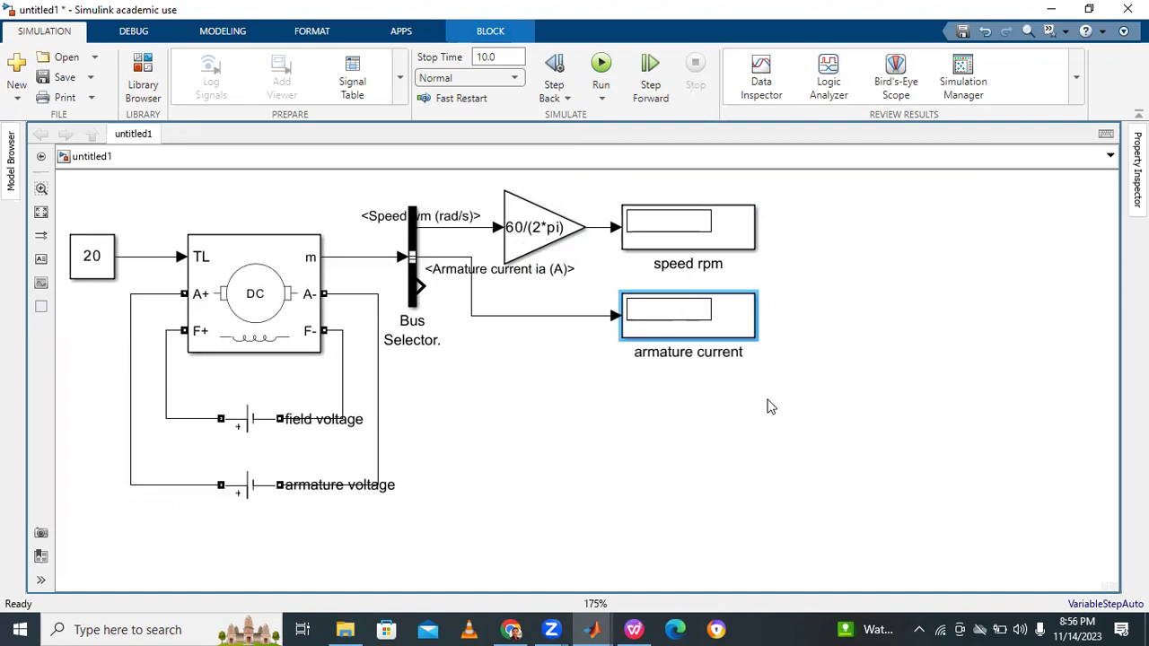
Duplicate the armature current display below itself and wire the Electrical torque Te (n m) output to it, routing the line beneath its label
{"action": "left_click", "coordinate": [714, 327]}
{"action": "left_click_drag", "start_coordinate": [709, 316], "coordinate": [713, 404]}
{"action": "left_click", "coordinate": [811, 368]}
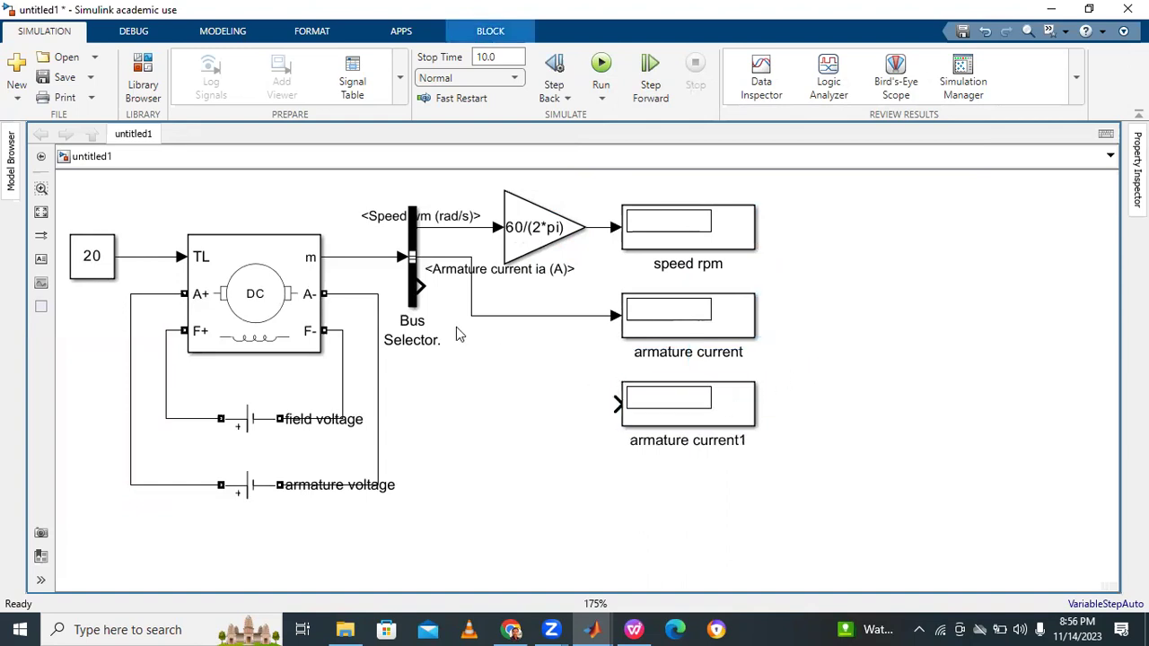
{"action": "left_click_drag", "start_coordinate": [422, 287], "coordinate": [631, 397]}
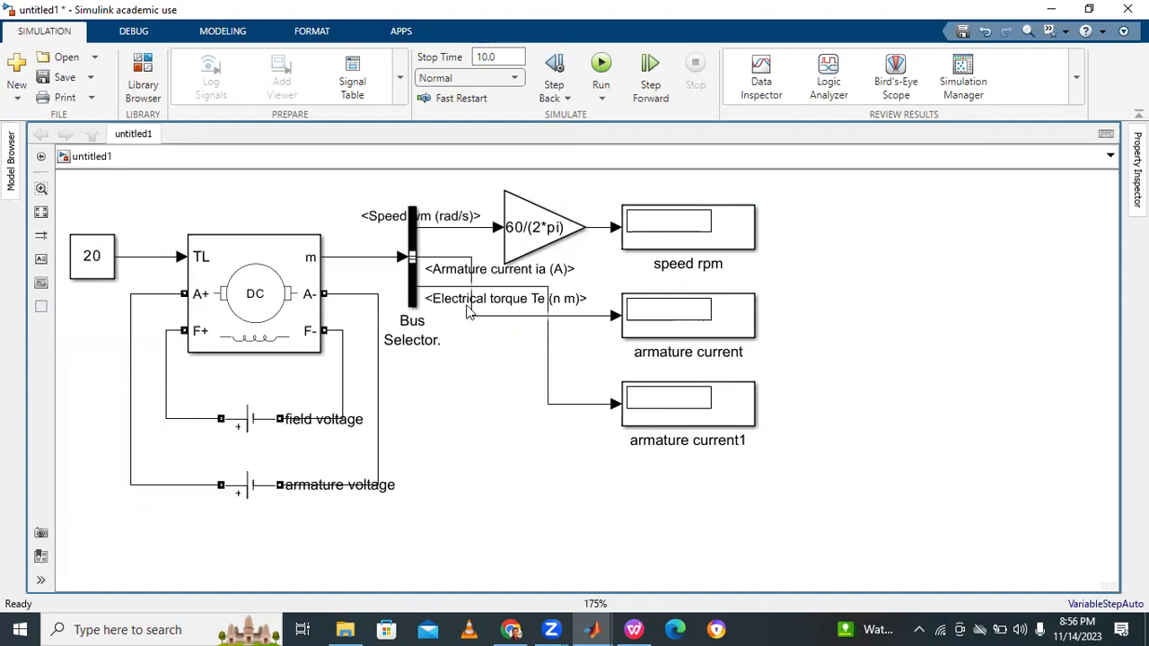
{"action": "left_click_drag", "start_coordinate": [531, 289], "coordinate": [502, 349]}
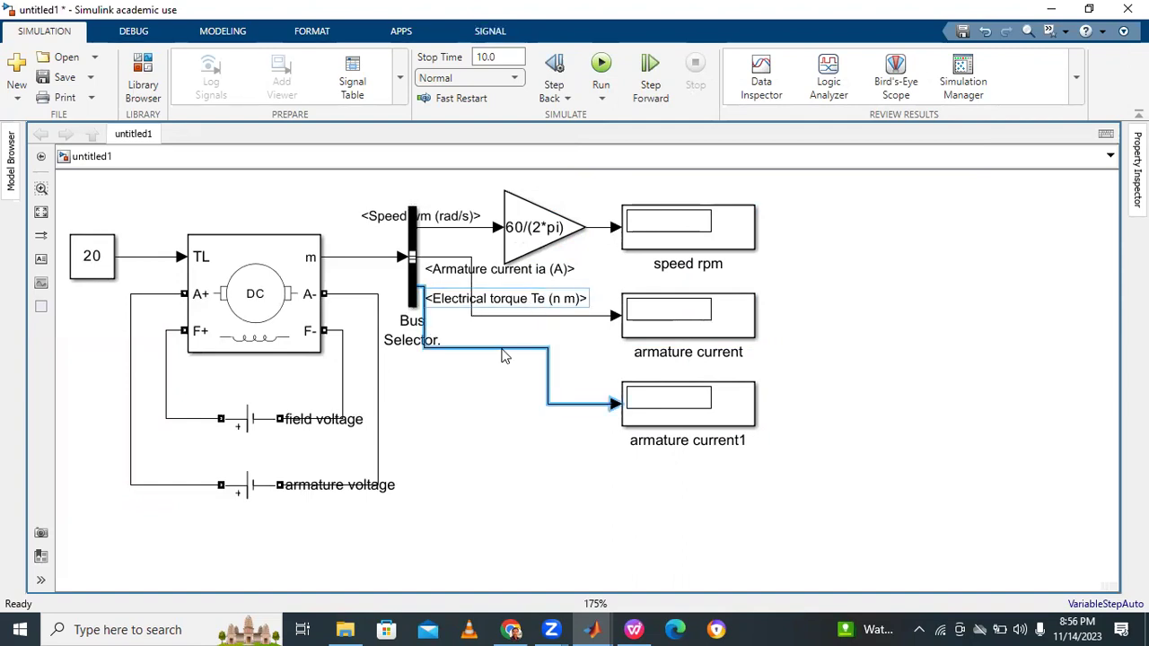
{"action": "left_click", "coordinate": [503, 395]}
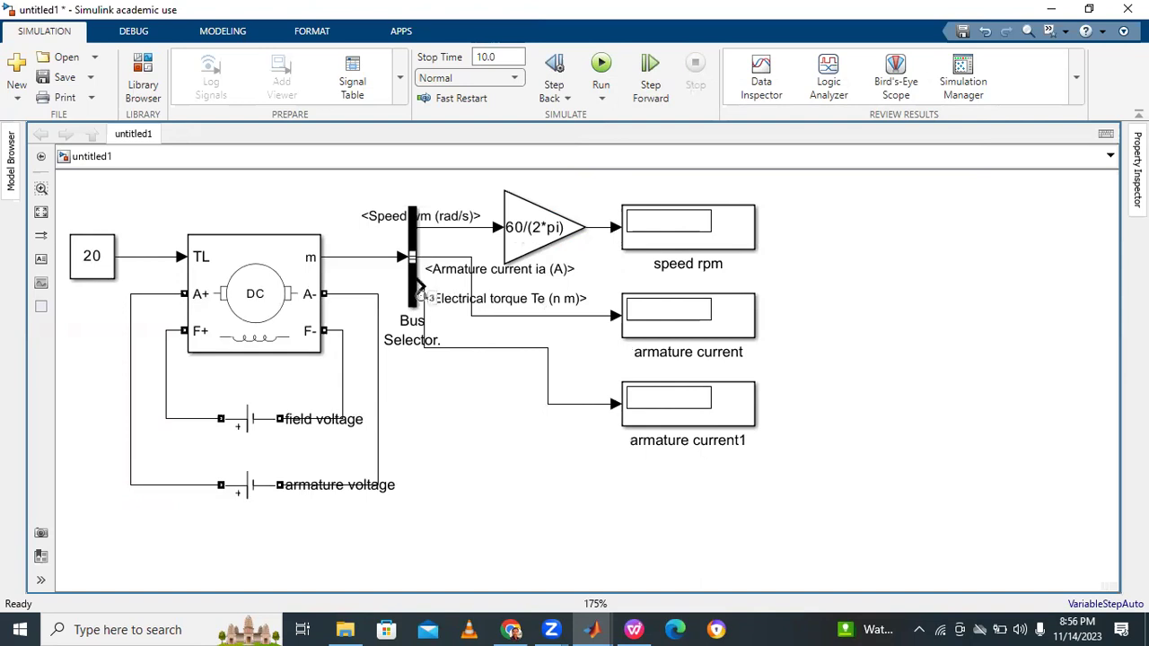
Rename the third display, fed by the Electrical torque output, as "torque"
{"action": "left_click", "coordinate": [662, 405]}
{"action": "left_click", "coordinate": [745, 441]}
{"action": "key", "text": "BackSpace"}
{"action": "key", "text": "BackSpace"}
{"action": "key", "text": "BackSpace"}
{"action": "key", "text": "BackSpace"}
{"action": "key", "text": "BackSpace"}
{"action": "key", "text": "BackSpace"}
{"action": "key", "text": "BackSpace"}
{"action": "key", "text": "BackSpace"}
{"action": "key", "text": "BackSpace"}
{"action": "key", "text": "BackSpace"}
{"action": "key", "text": "BackSpace"}
{"action": "key", "text": "BackSpace"}
{"action": "key", "text": "BackSpace"}
{"action": "key", "text": "BackSpace"}
{"action": "key", "text": "BackSpace"}
{"action": "key", "text": "BackSpace"}
{"action": "key", "text": "BackSpace"}
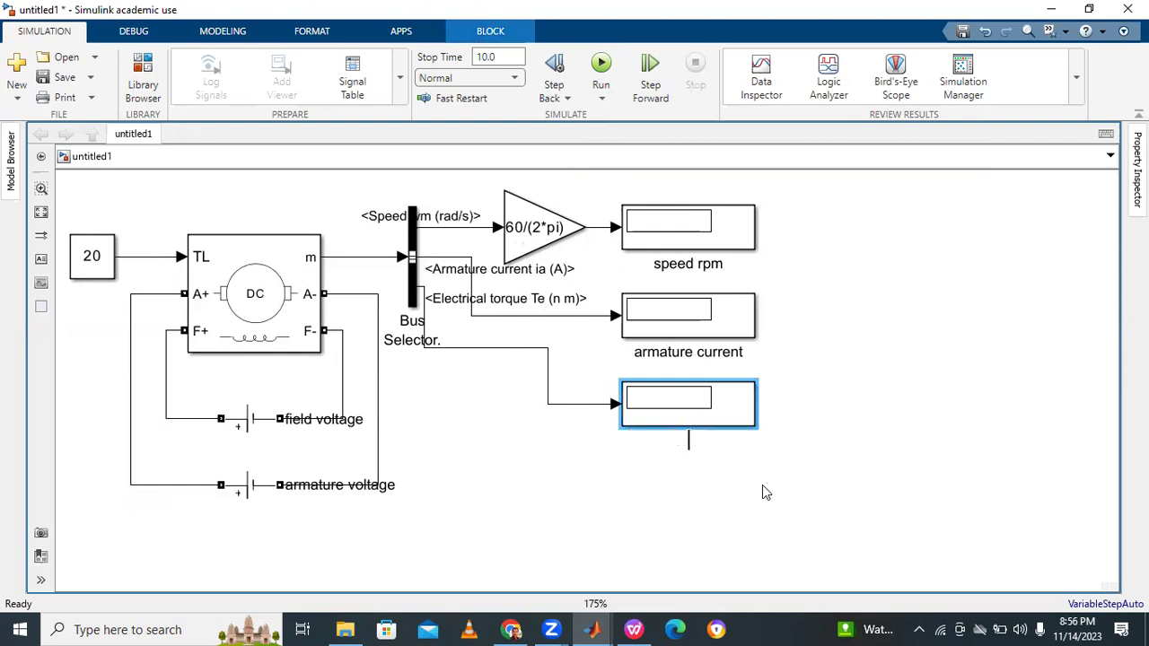
{"action": "type", "text": "torque"}
{"action": "left_click", "coordinate": [766, 478]}
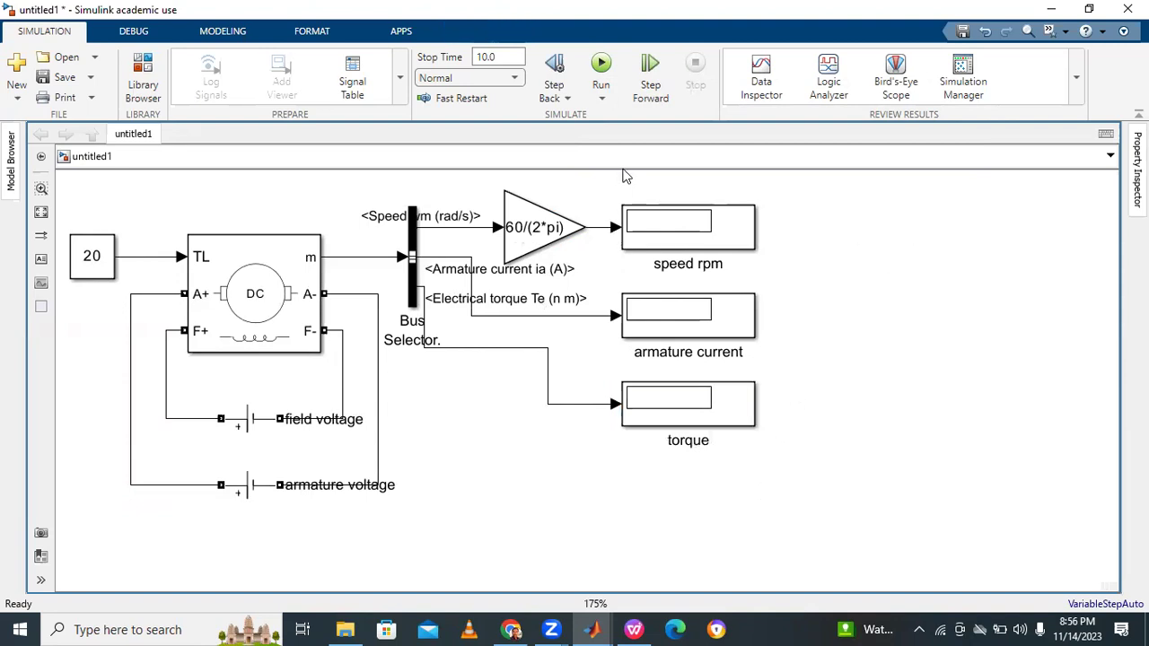
Set the amplitude of the field voltage source to 240 V
{"action": "left_click", "coordinate": [41, 214]}
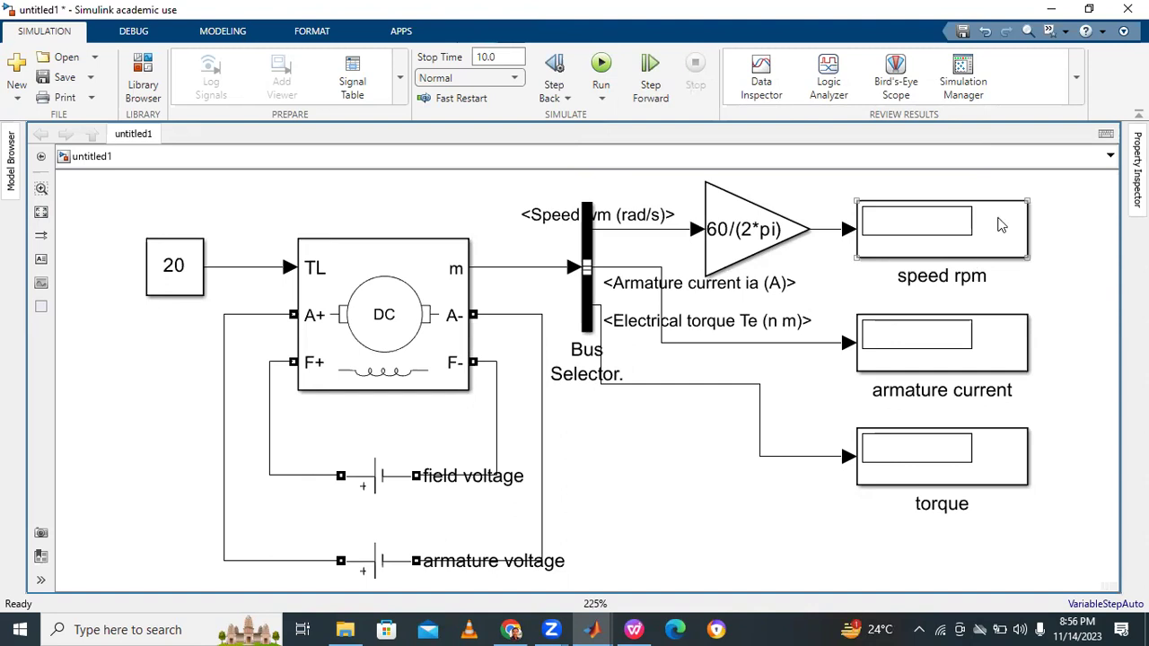
{"action": "left_click", "coordinate": [943, 350]}
{"action": "left_click", "coordinate": [938, 482]}
{"action": "left_click", "coordinate": [761, 408]}
{"action": "left_click", "coordinate": [380, 485]}
{"action": "double_click", "coordinate": [379, 486]}
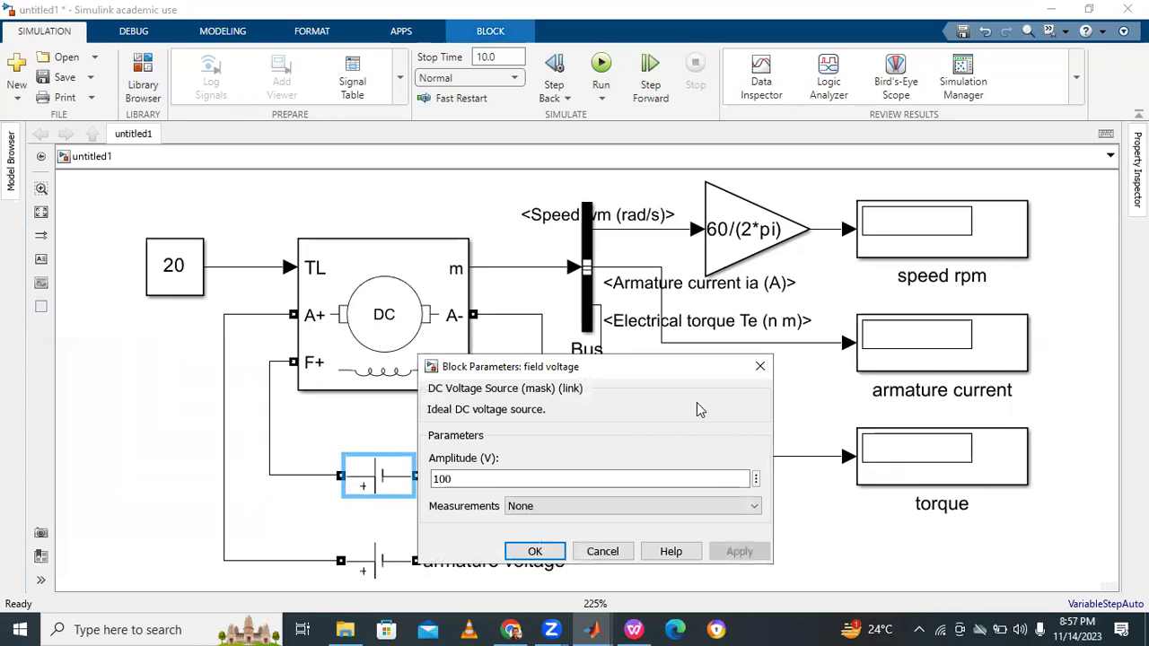
{"action": "double_click", "coordinate": [553, 480]}
{"action": "type", "text": "240"}
{"action": "left_click", "coordinate": [533, 552]}
Set the amplitude of the armature voltage source to 300 V
{"action": "double_click", "coordinate": [377, 552]}
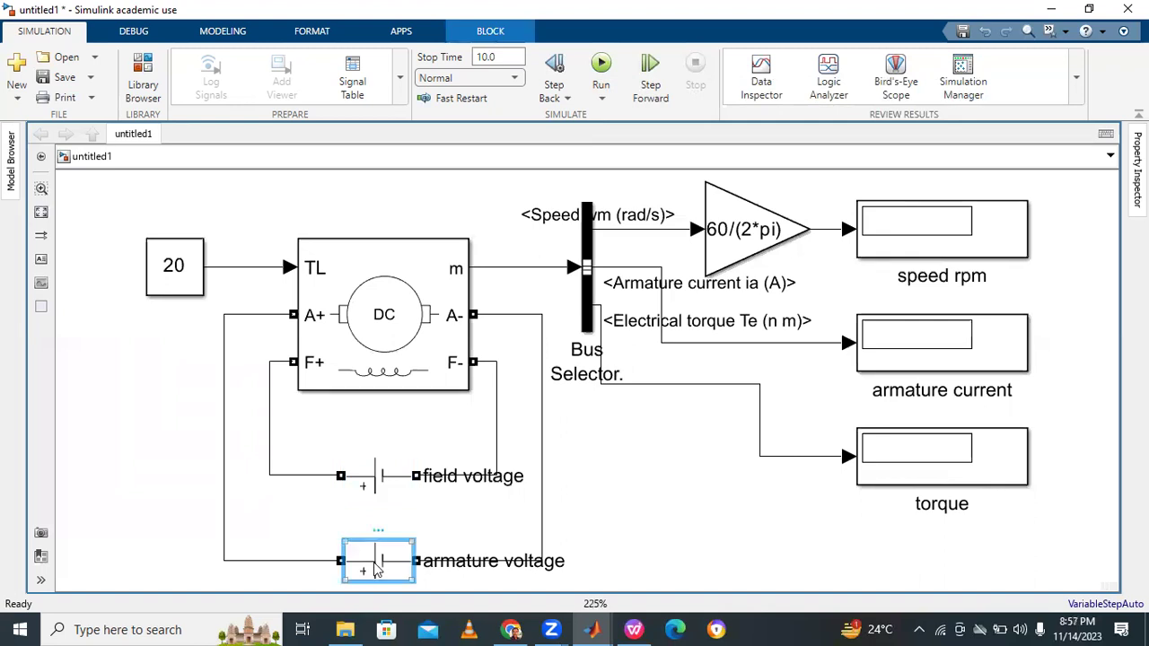
{"action": "left_click", "coordinate": [462, 497]}
{"action": "double_click", "coordinate": [463, 498]}
{"action": "type", "text": "300"}
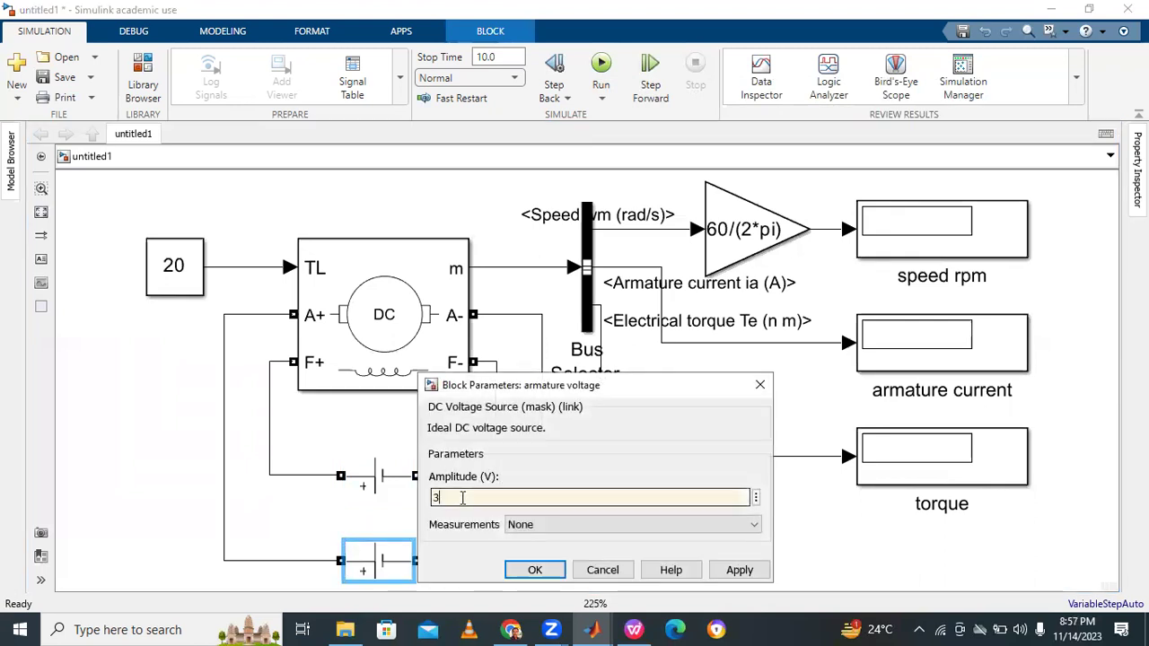
{"action": "left_click", "coordinate": [738, 571]}
{"action": "left_click", "coordinate": [536, 571]}
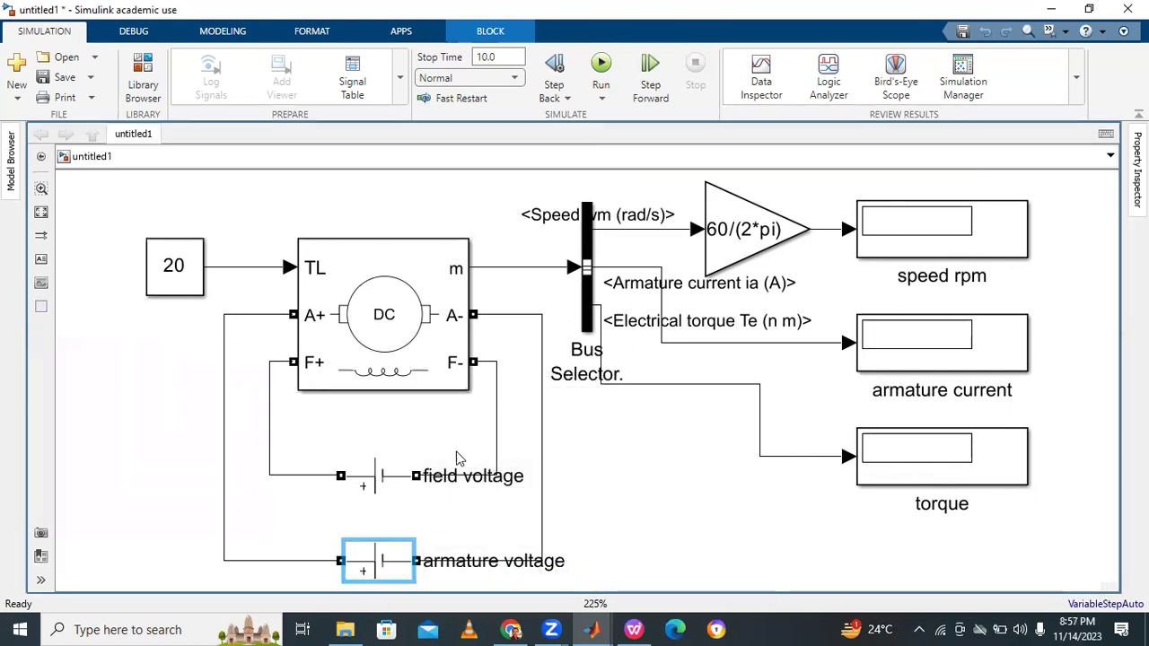
Open the DC Machine's block parameters and examine its configuration, electrical and mechanical parameters, and advanced settings
{"action": "double_click", "coordinate": [391, 330]}
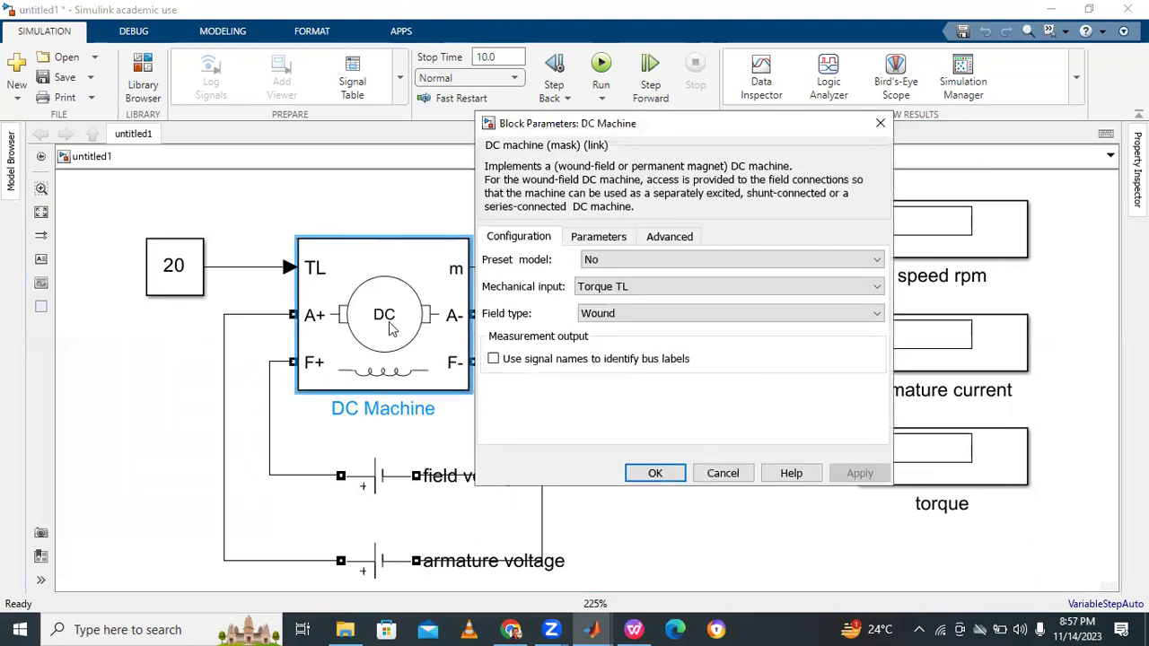
{"action": "left_click", "coordinate": [598, 238]}
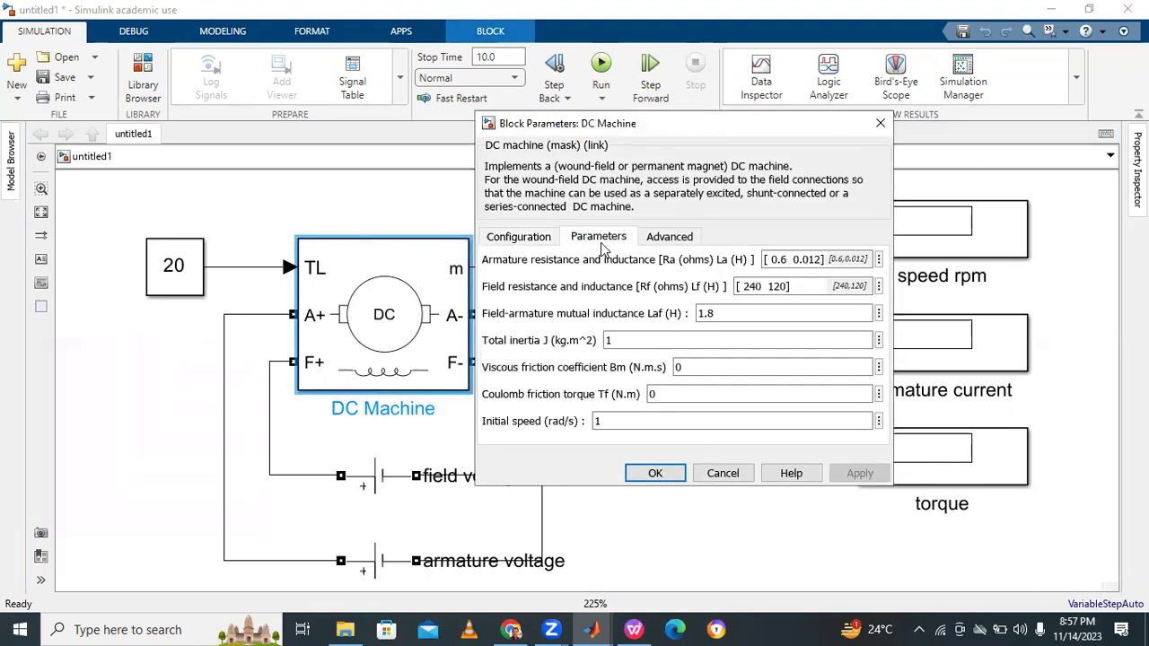
{"action": "left_click", "coordinate": [520, 239]}
{"action": "left_click", "coordinate": [617, 239]}
{"action": "left_click", "coordinate": [791, 259]}
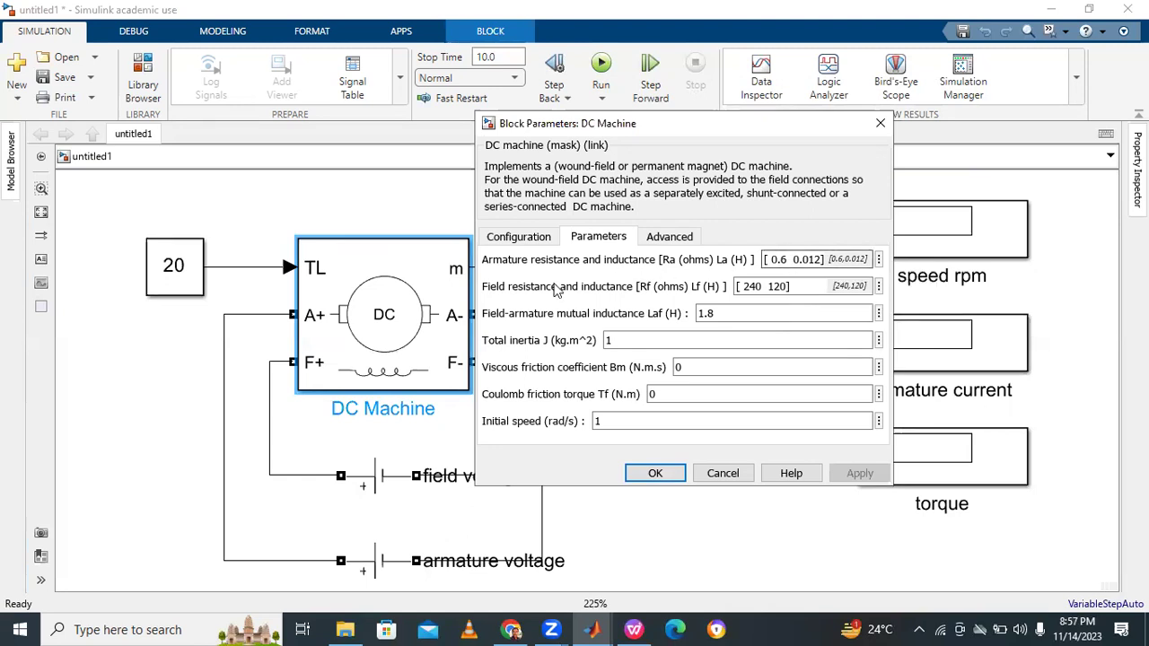
{"action": "left_click", "coordinate": [742, 286]}
{"action": "left_click", "coordinate": [530, 238]}
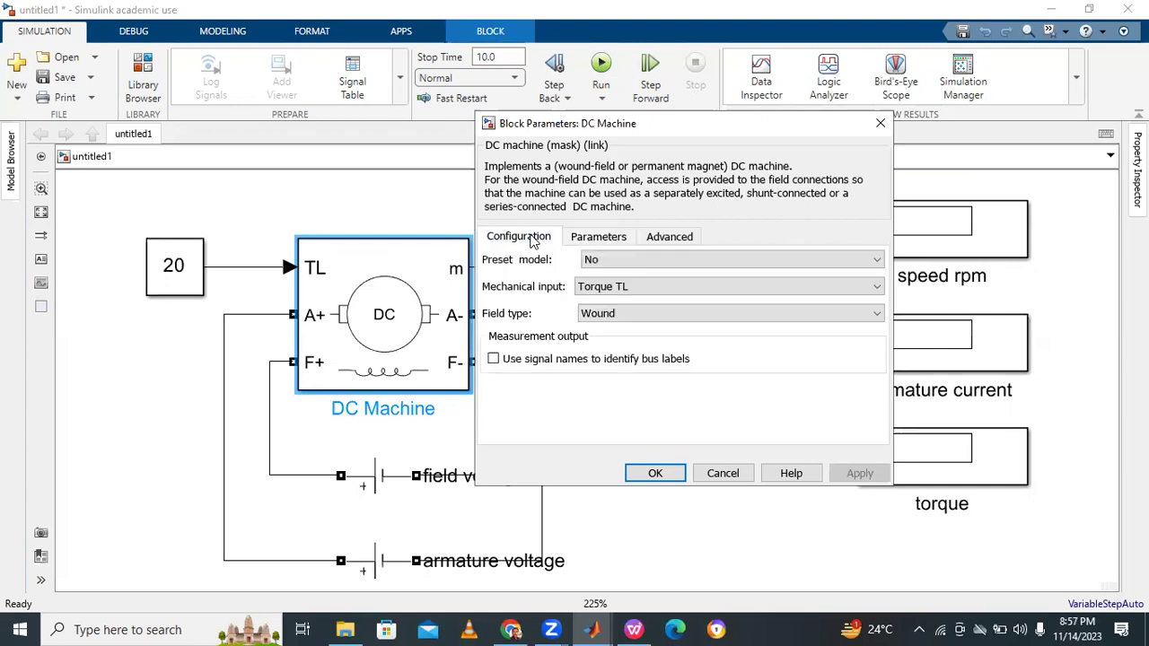
{"action": "left_click", "coordinate": [666, 238]}
{"action": "left_click", "coordinate": [541, 241]}
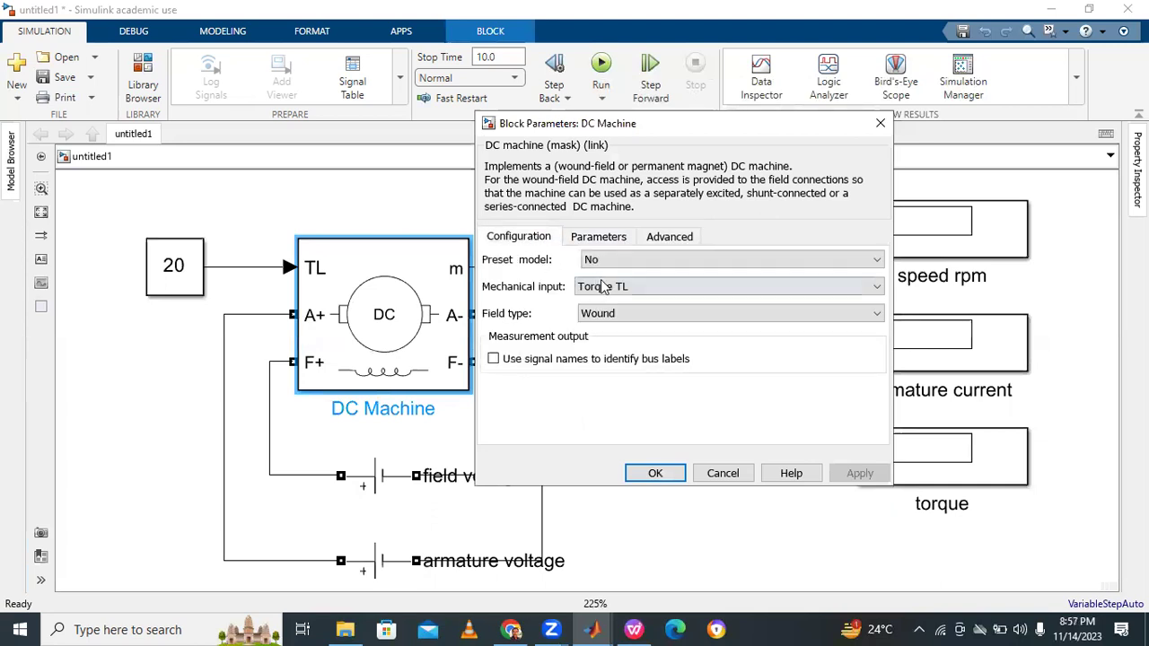
Set the DC Machine's preset model to "01: 5HP 240V 1750RPM Field:300V" and accept the block parameters
{"action": "left_click", "coordinate": [602, 263]}
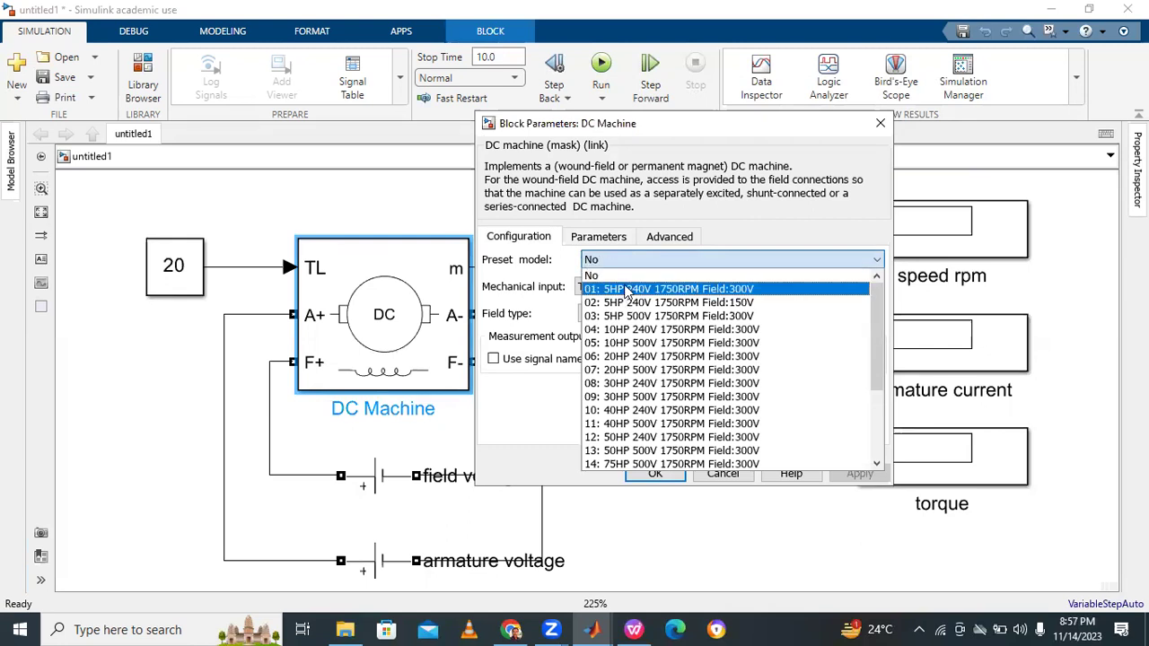
{"action": "left_click", "coordinate": [708, 295]}
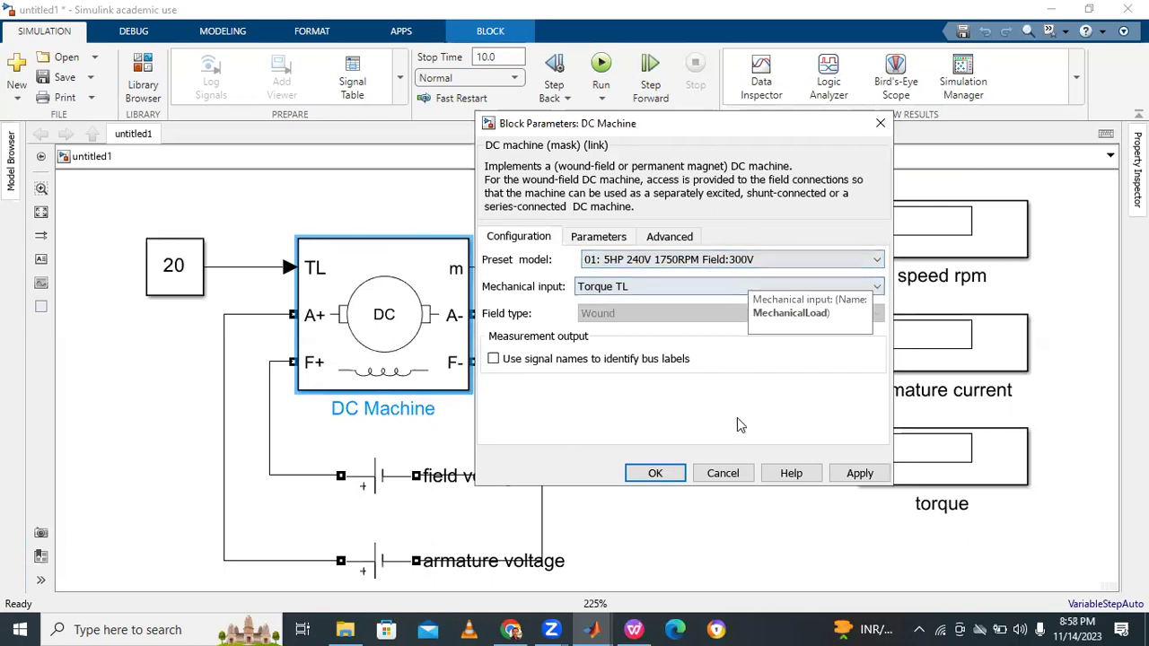
{"action": "left_click", "coordinate": [859, 472]}
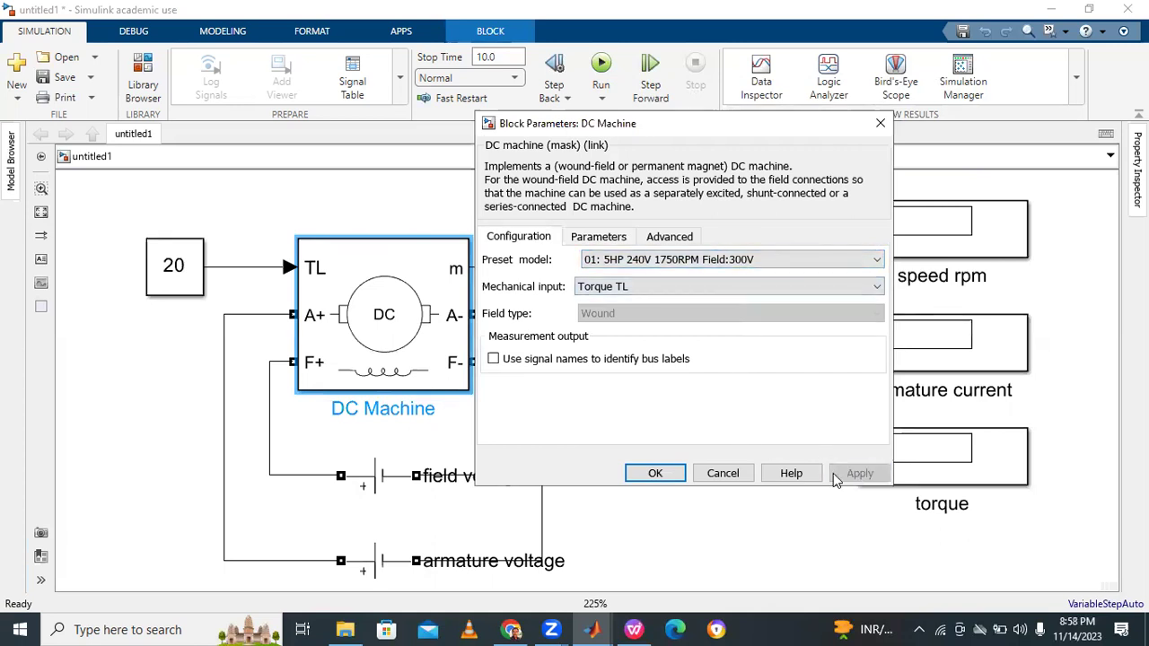
{"action": "double_click", "coordinate": [681, 480]}
{"action": "key", "text": "Escape"}
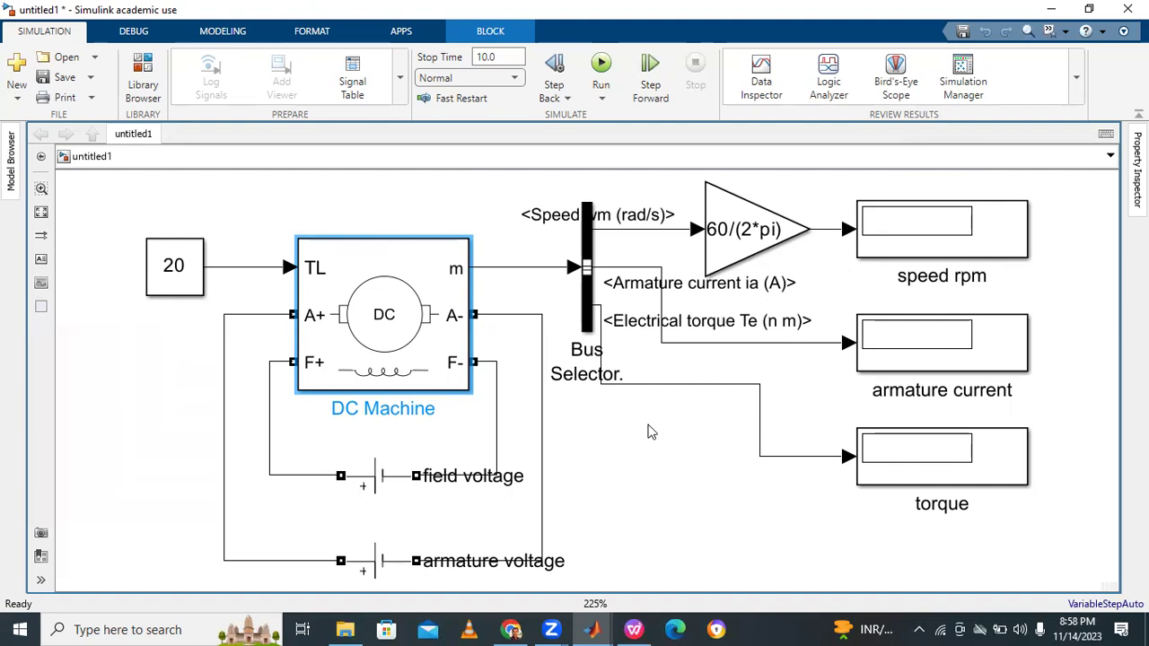
Add an XY Graph block from Simulink/Sinks and place it below the torque display
{"action": "scroll", "coordinate": [202, 276], "scroll_direction": "down", "scroll_amount": 2}
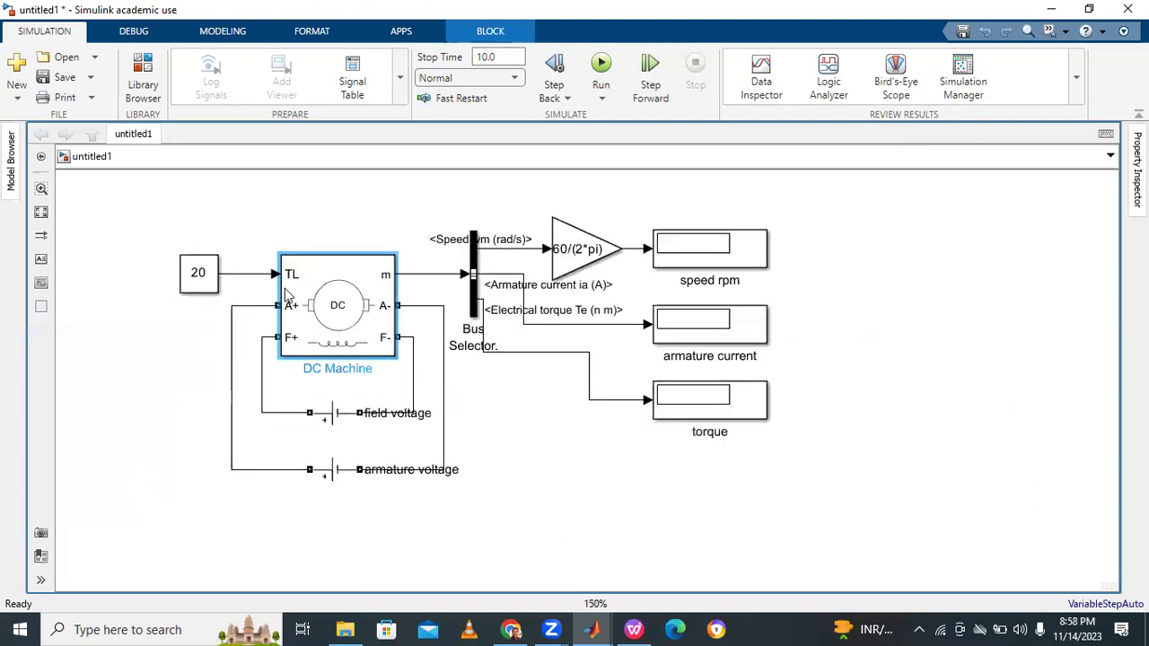
{"action": "double_click", "coordinate": [934, 245]}
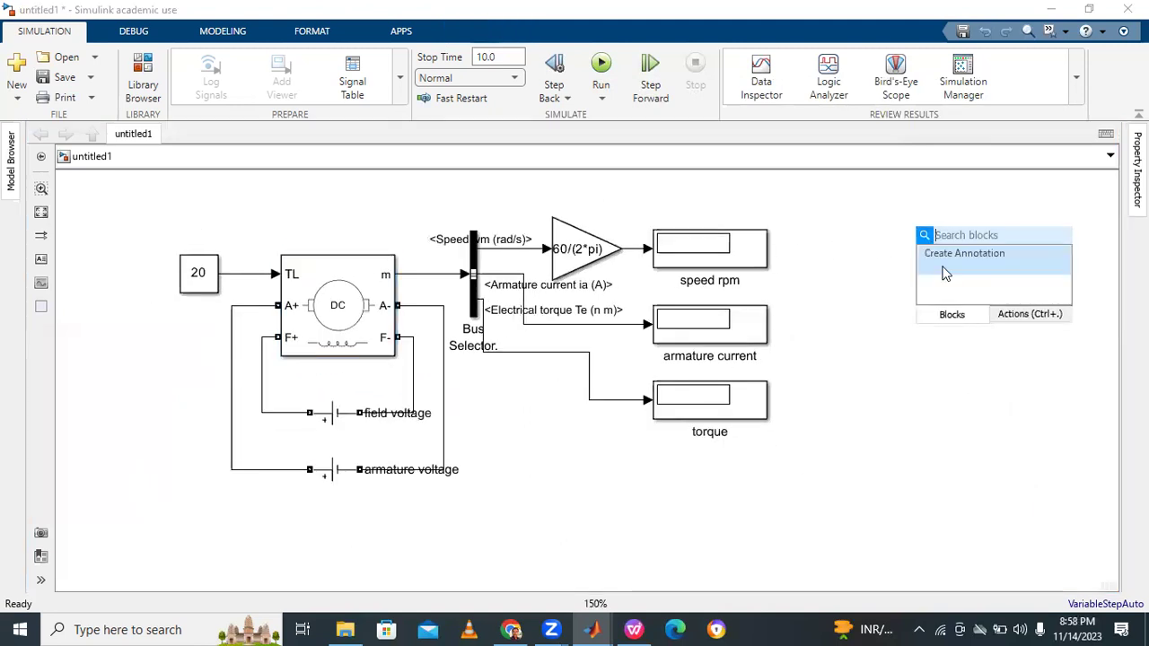
{"action": "type", "text": "xy"}
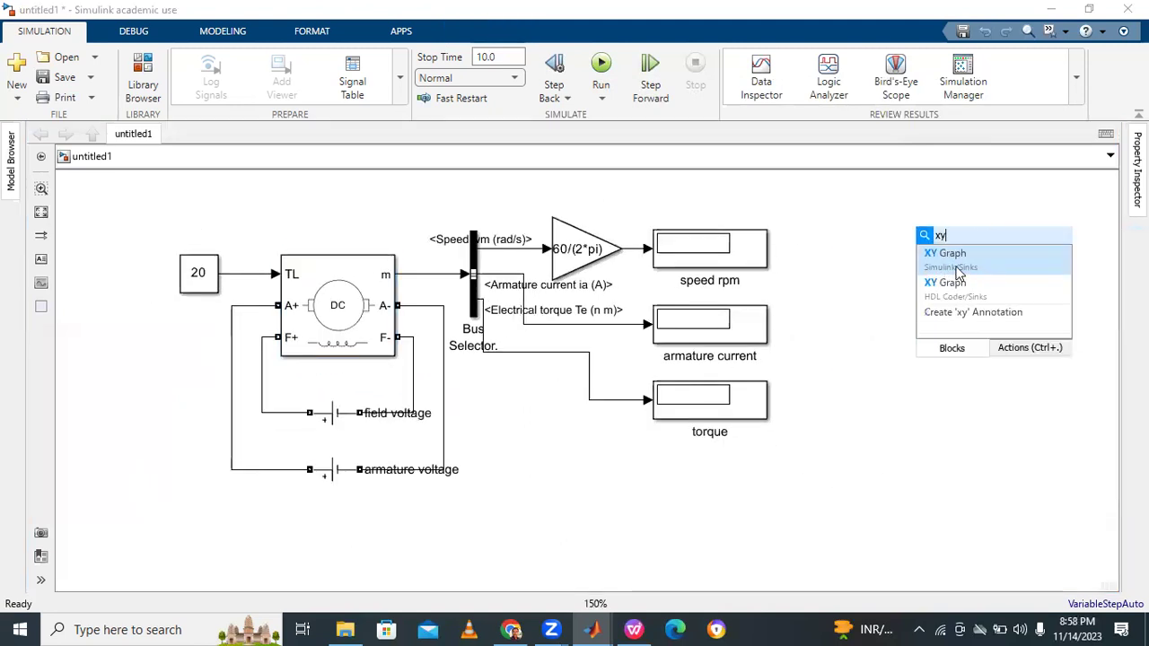
{"action": "left_click", "coordinate": [948, 262]}
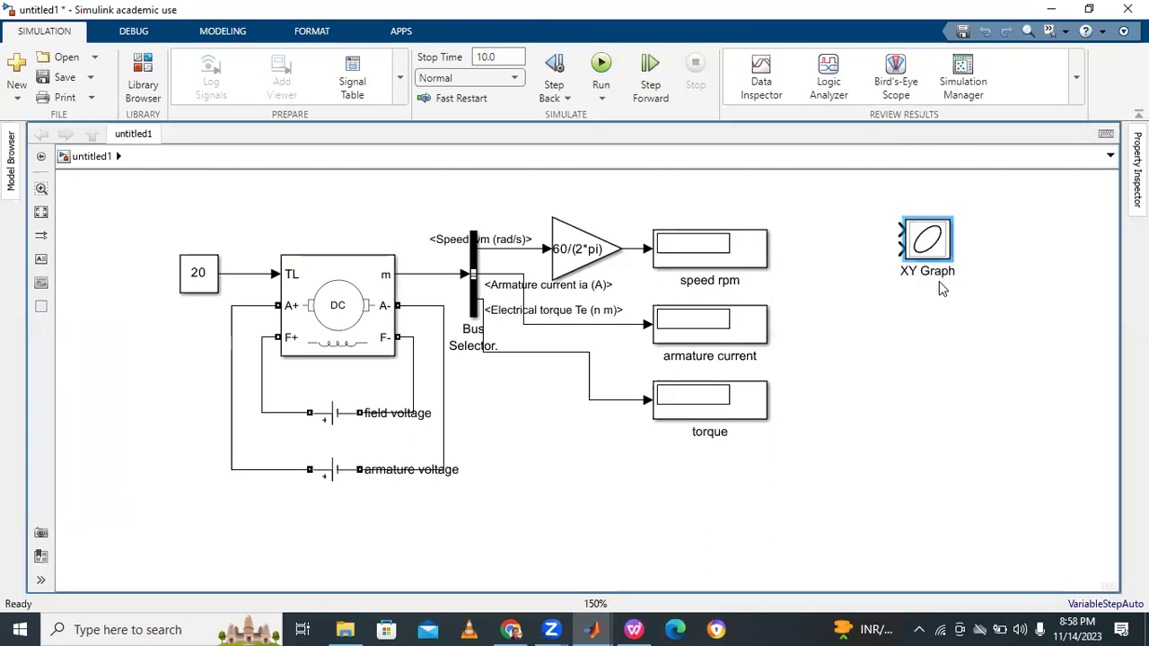
{"action": "left_click_drag", "start_coordinate": [929, 238], "coordinate": [745, 486]}
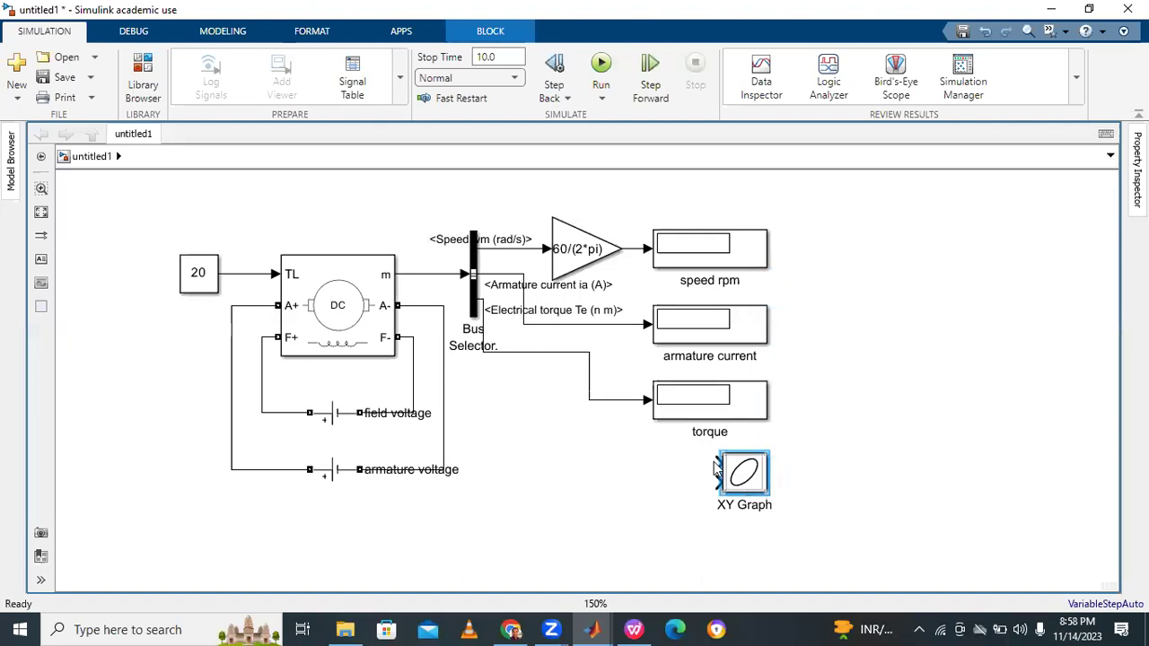
Switch to dc motor.pptx in WPS Office, check the "speed vs torque characteristics" slide, and return to the untitled1 Simulink model
{"action": "left_click", "coordinate": [633, 628]}
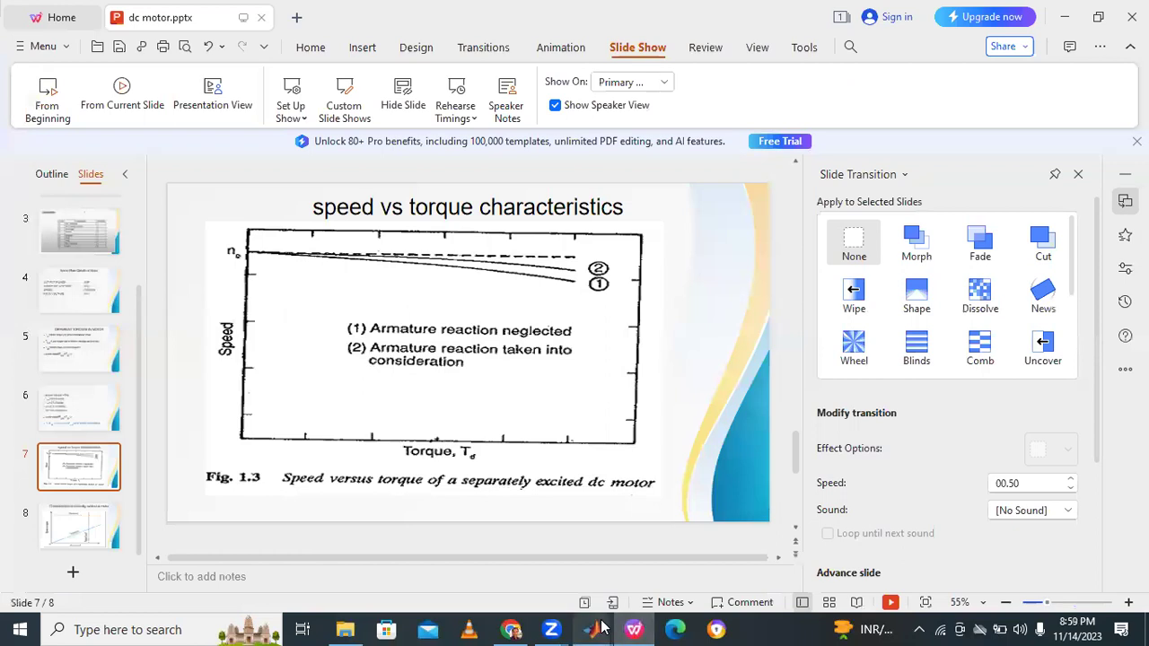
{"action": "mouse_move", "coordinate": [600, 628]}
{"action": "left_click", "coordinate": [835, 584]}
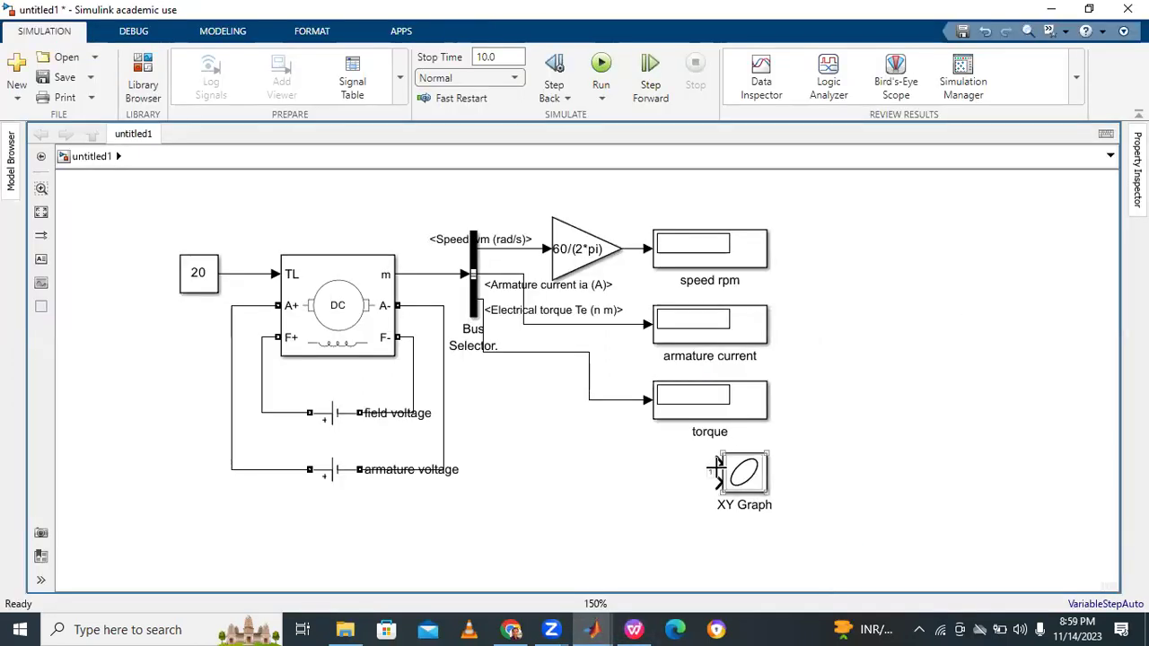
Branch the torque line to the XY Graph's first input and the Gain output to its second, and shift the speed rpm display rightward
{"action": "left_click_drag", "start_coordinate": [718, 463], "coordinate": [611, 400]}
{"action": "left_click_drag", "start_coordinate": [717, 482], "coordinate": [614, 459]}
{"action": "left_click_drag", "start_coordinate": [538, 339], "coordinate": [628, 255]}
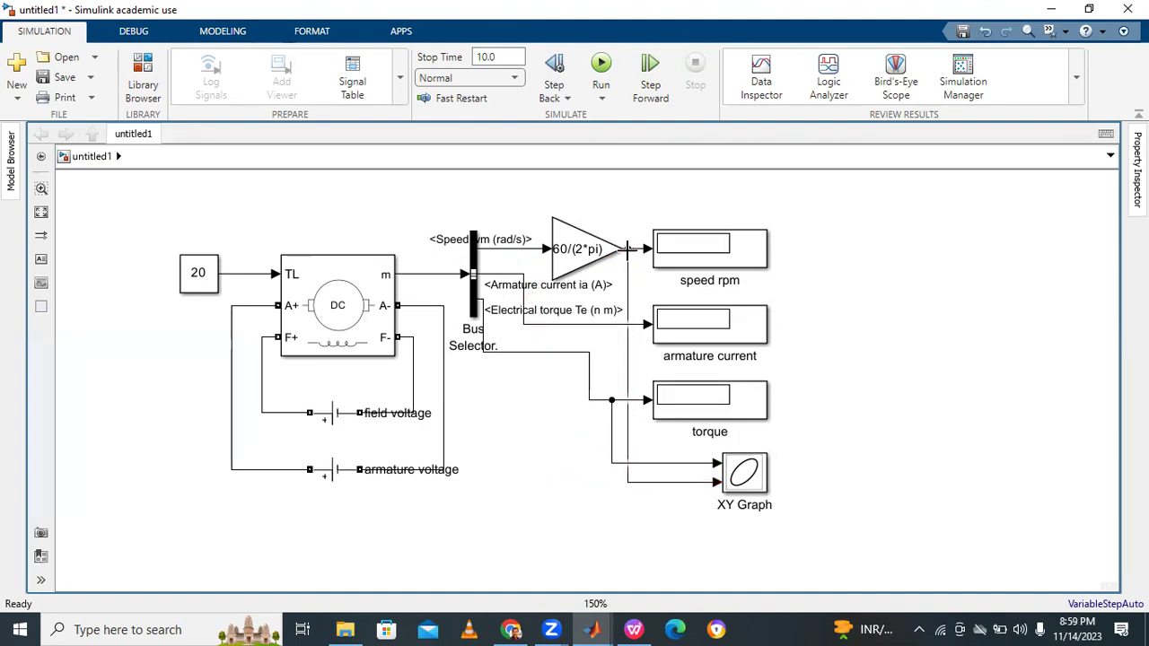
{"action": "left_click_drag", "start_coordinate": [718, 251], "coordinate": [776, 251]}
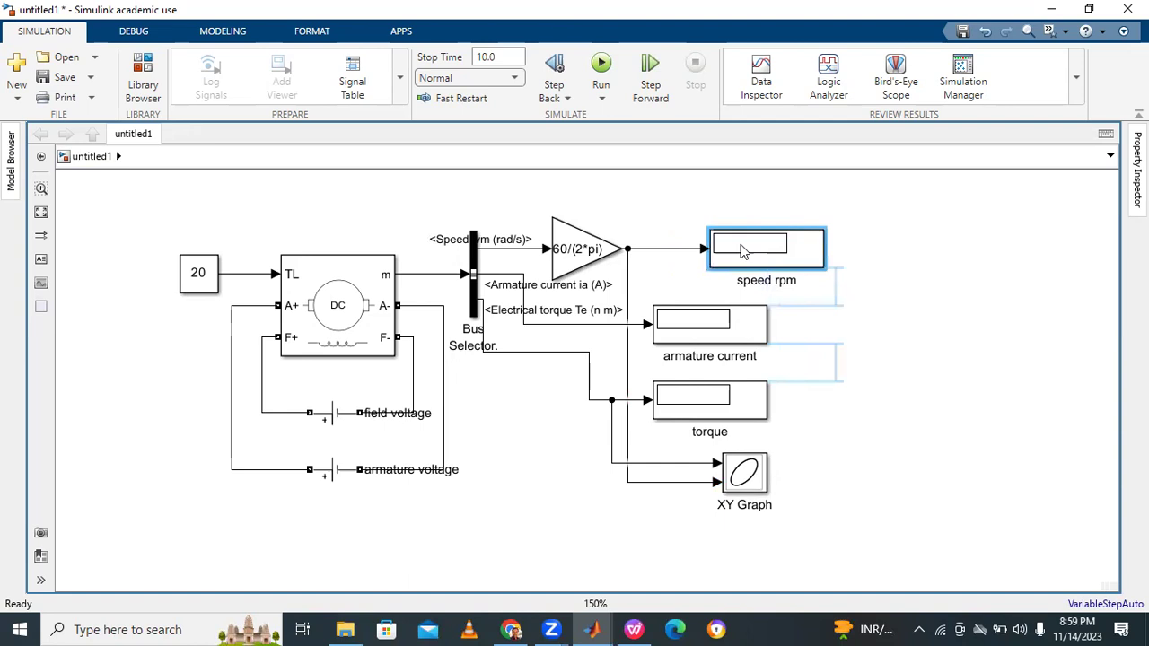
Rename the XY Graph as "N VS T" and place a copy of it to the right of the torque display
{"action": "left_click", "coordinate": [746, 487]}
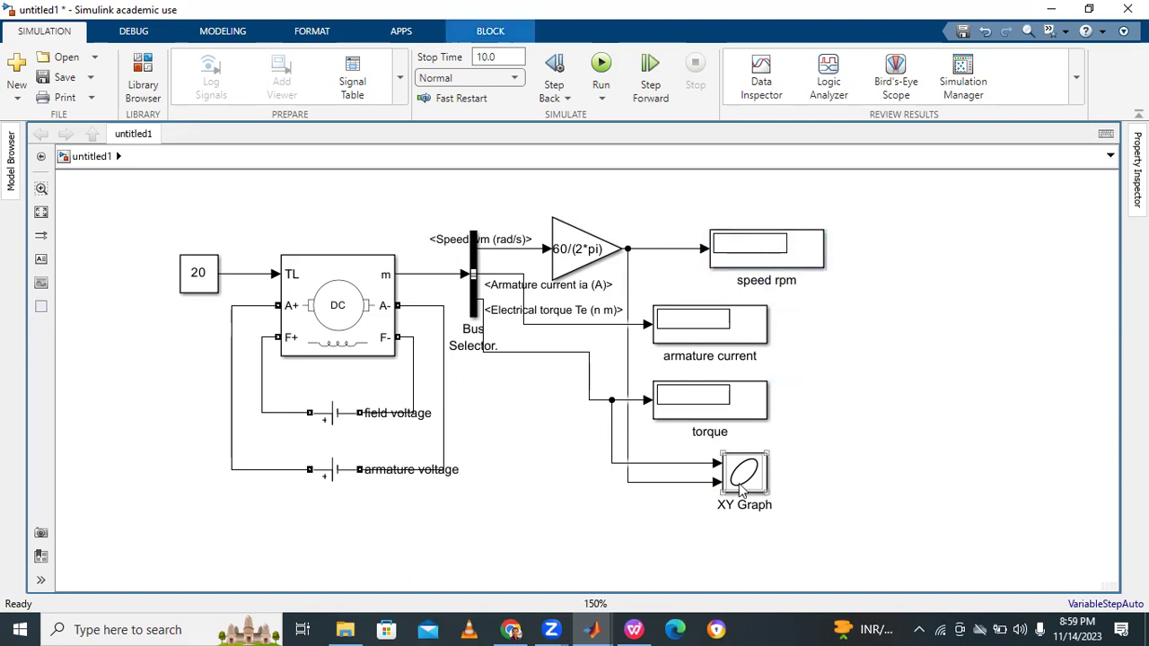
{"action": "left_click", "coordinate": [769, 508]}
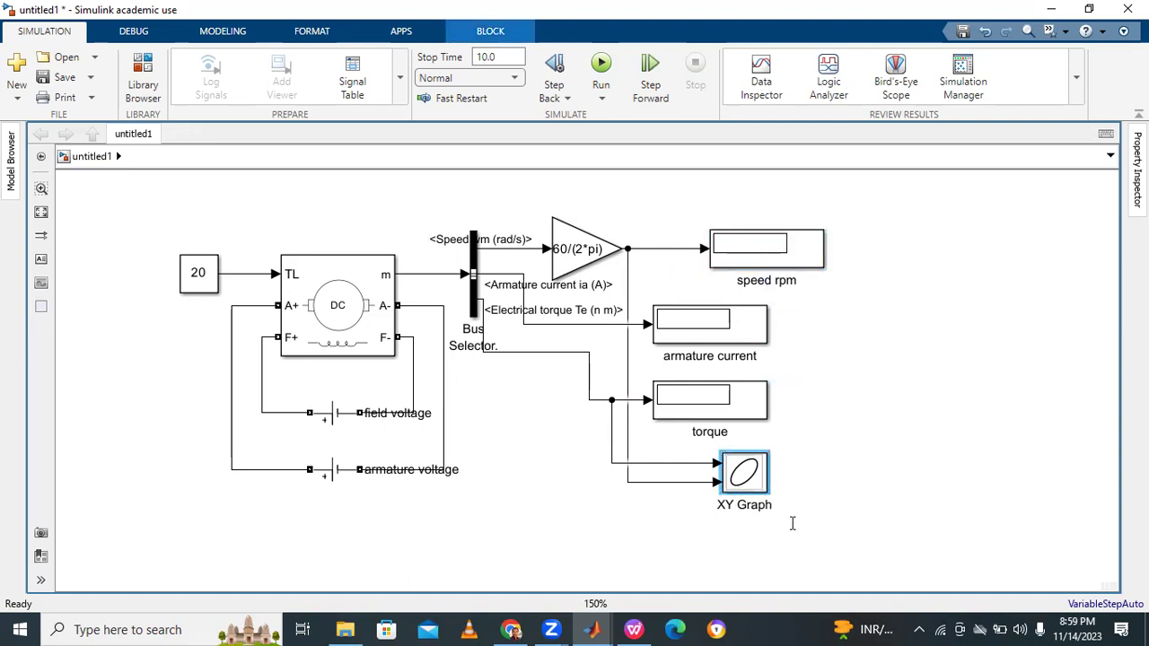
{"action": "key", "text": "BackSpace"}
{"action": "key", "text": "BackSpace"}
{"action": "key", "text": "BackSpace"}
{"action": "key", "text": "BackSpace"}
{"action": "key", "text": "BackSpace"}
{"action": "key", "text": "BackSpace"}
{"action": "key", "text": "BackSpace"}
{"action": "key", "text": "BackSpace"}
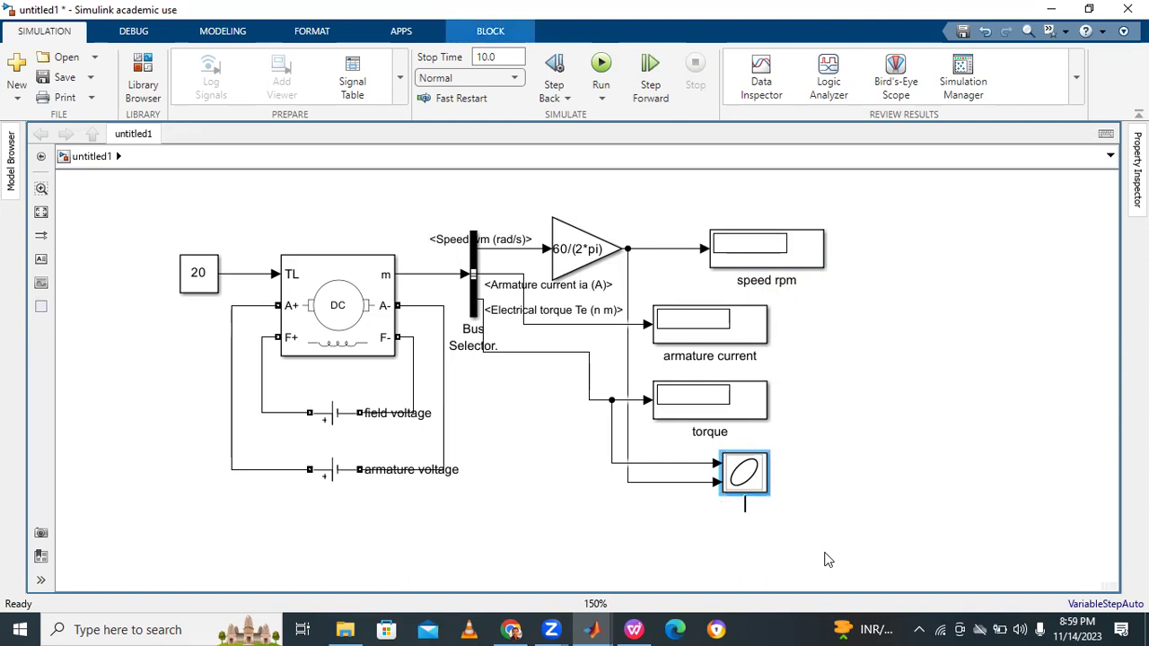
{"action": "type", "text": "N VS T"}
{"action": "left_click", "coordinate": [859, 528]}
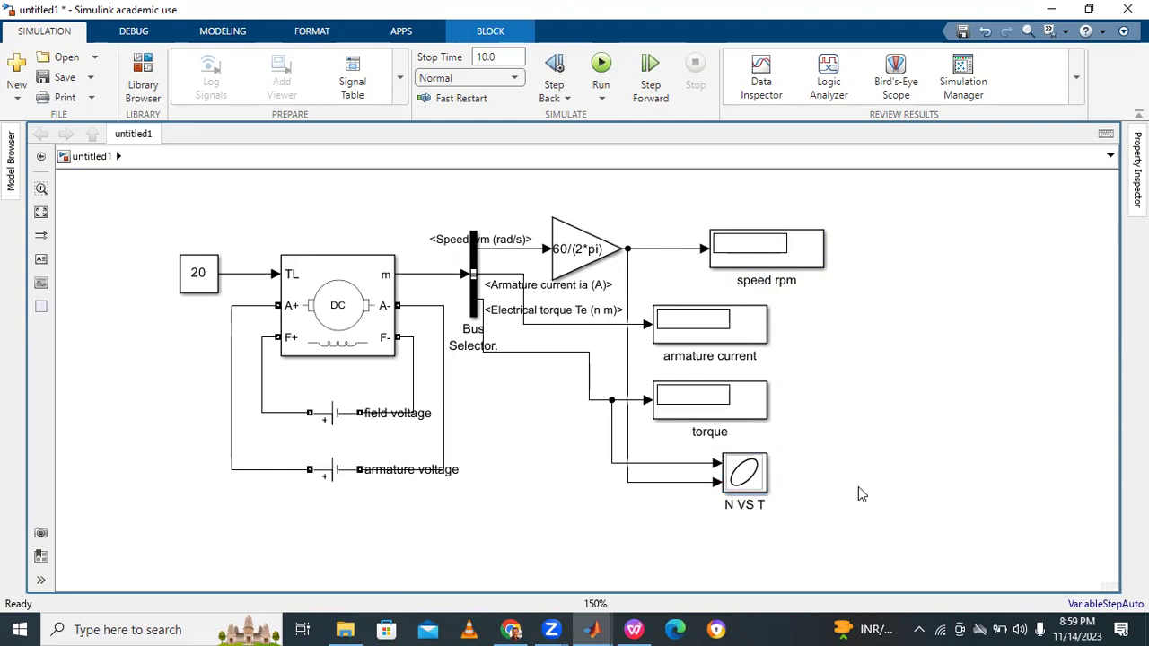
{"action": "left_click_drag", "start_coordinate": [745, 473], "coordinate": [868, 404]}
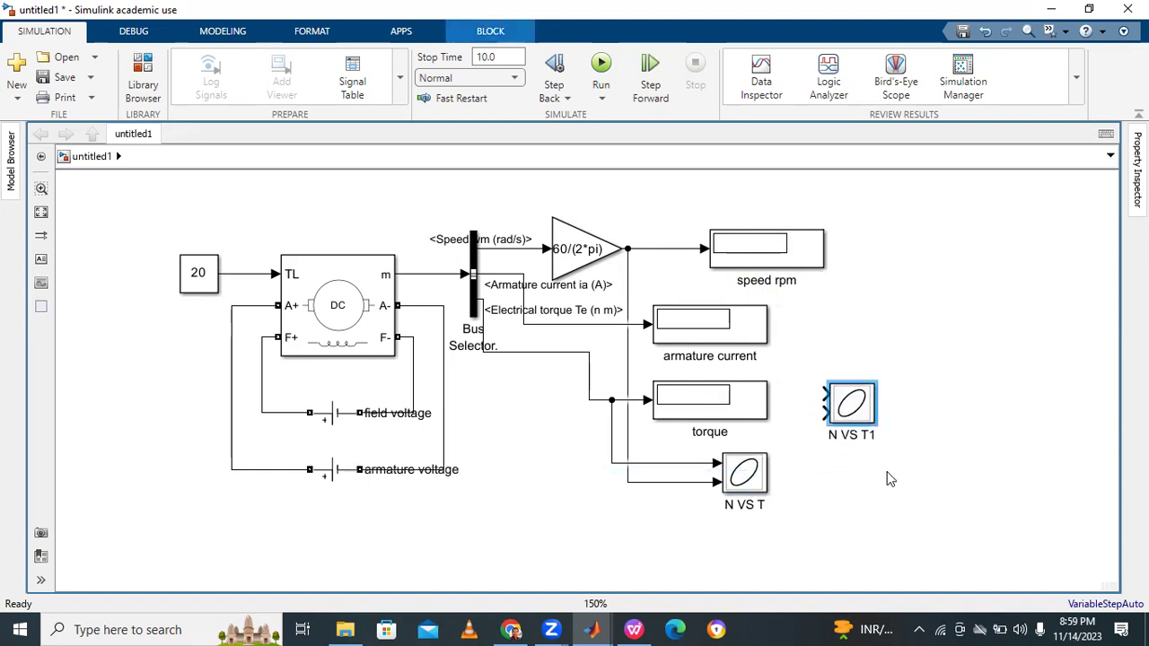
Switch to dc motor.pptx in WPS Office, check the slide plotting speed and torque against current, and return to the Simulink model
{"action": "mouse_move", "coordinate": [594, 628]}
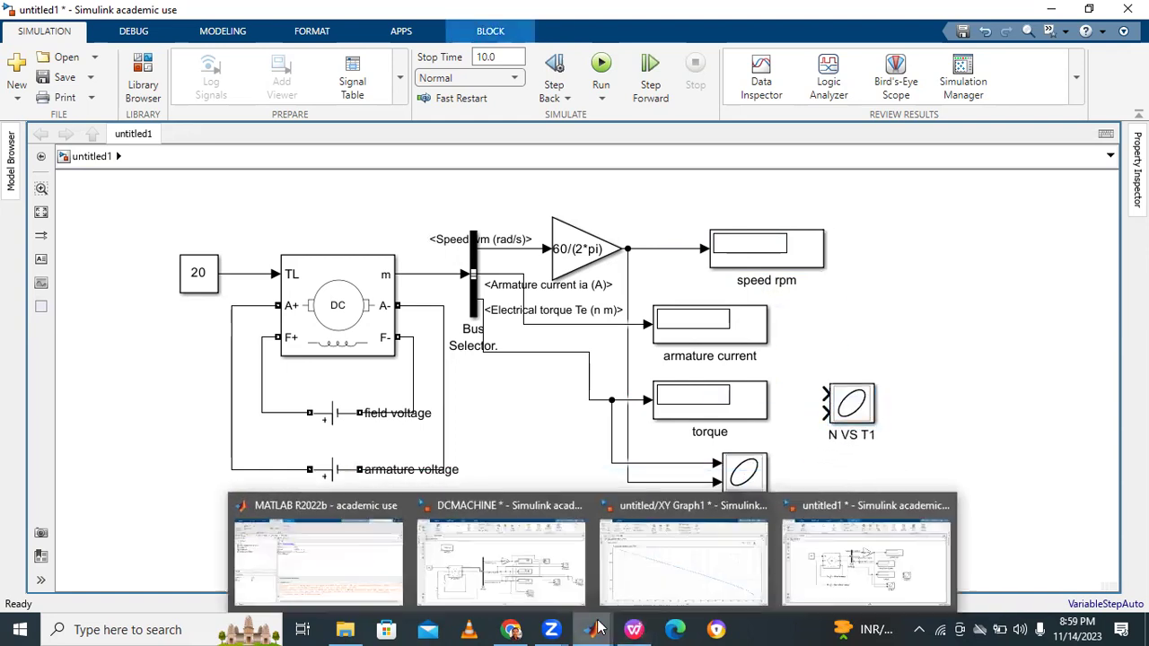
{"action": "left_click", "coordinate": [633, 628]}
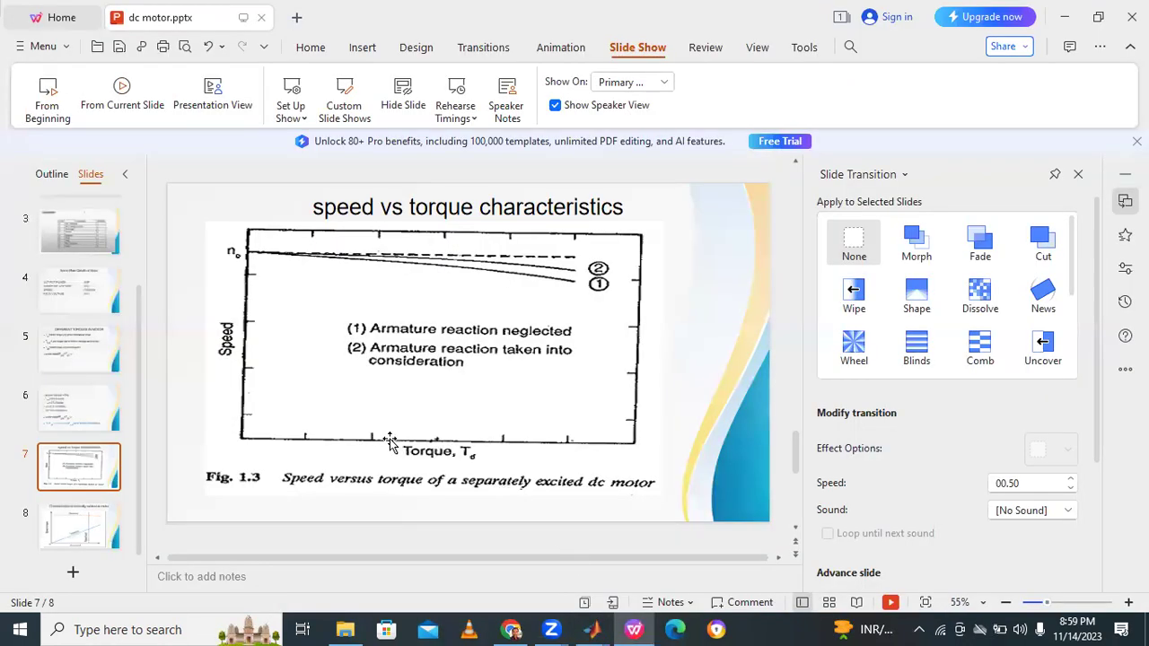
{"action": "scroll", "coordinate": [388, 440], "scroll_direction": "down", "scroll_amount": 1}
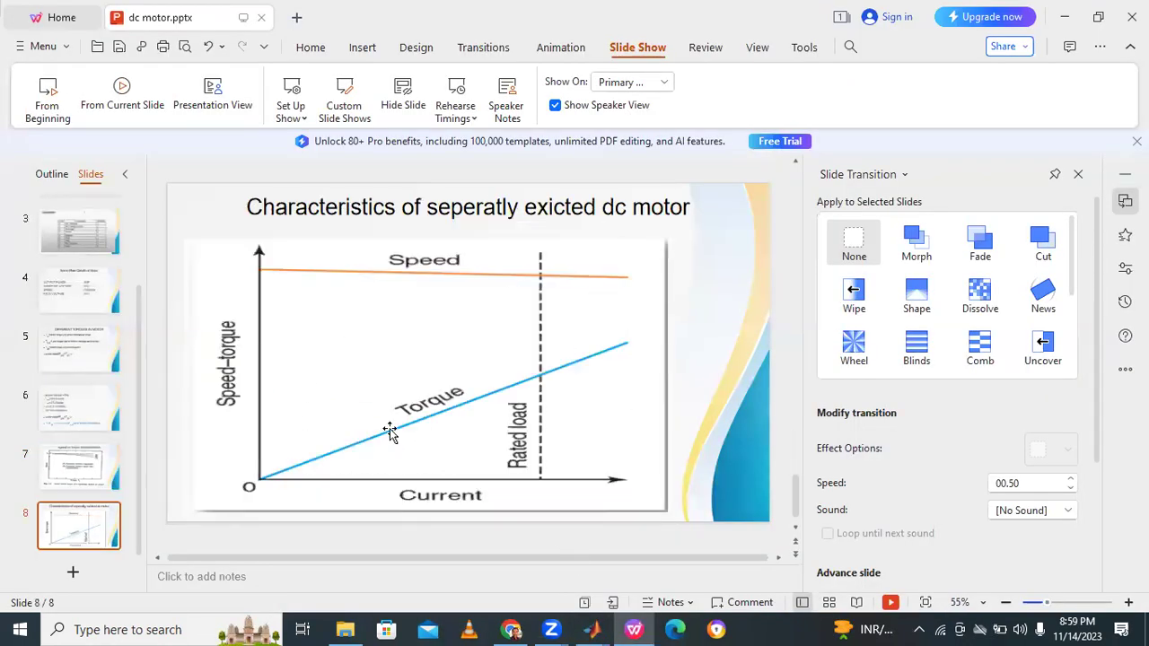
{"action": "left_click", "coordinate": [588, 628]}
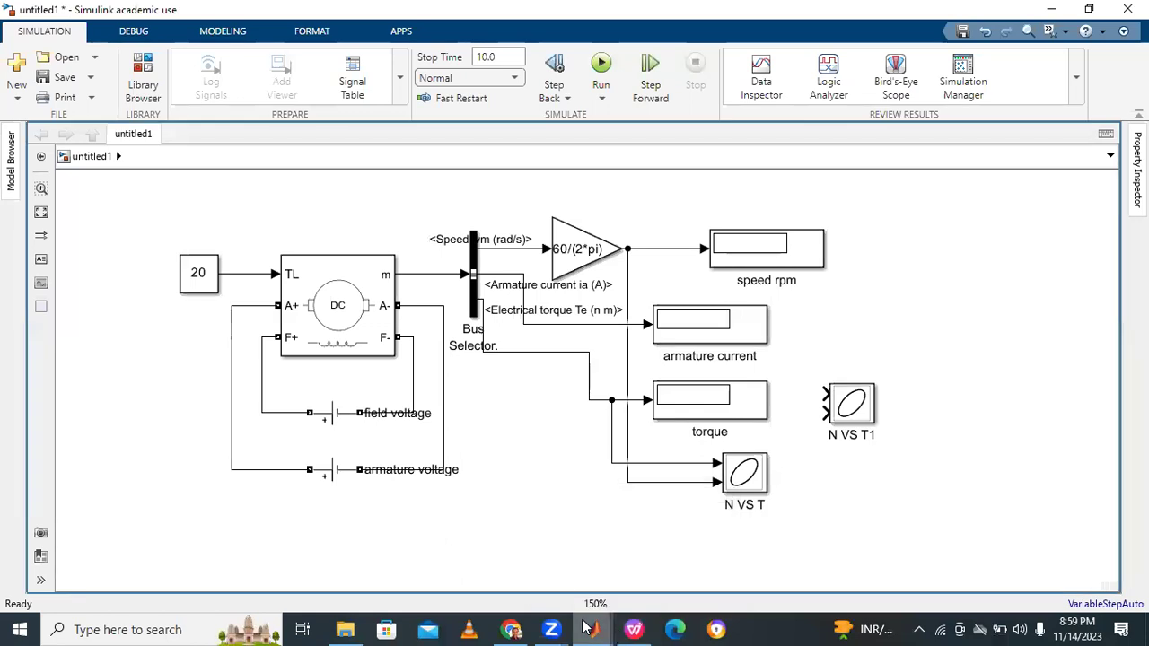
Rename the copied XY Graph beside the torque display as "N VS IA"
{"action": "left_click", "coordinate": [852, 435]}
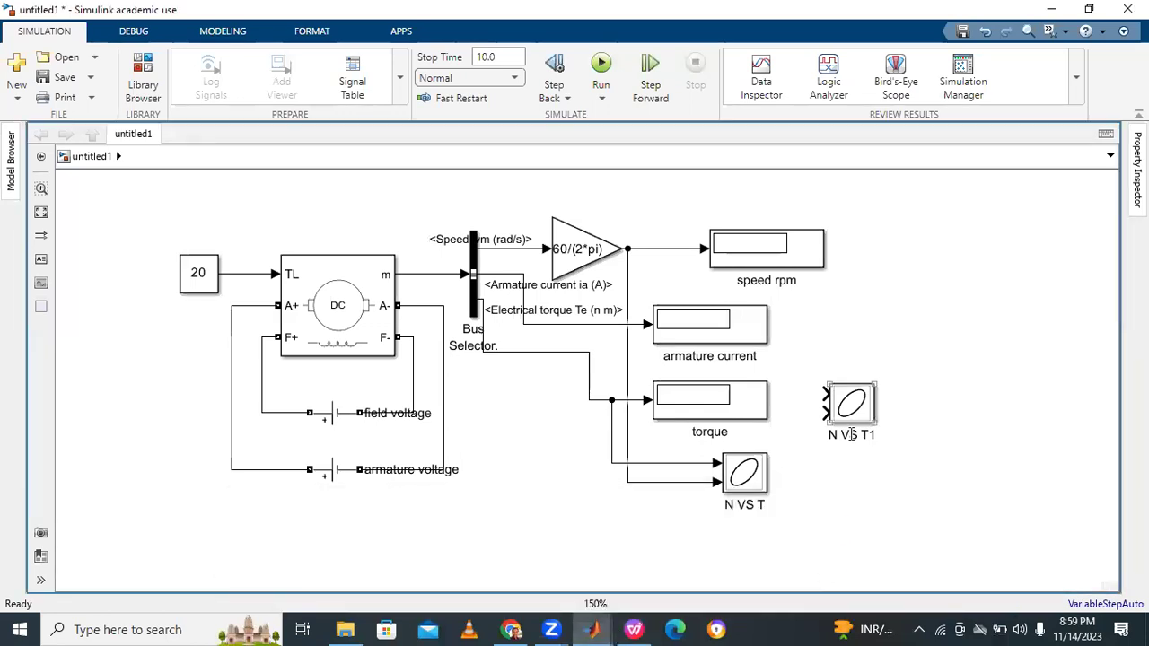
{"action": "left_click", "coordinate": [873, 444]}
{"action": "left_click", "coordinate": [877, 440]}
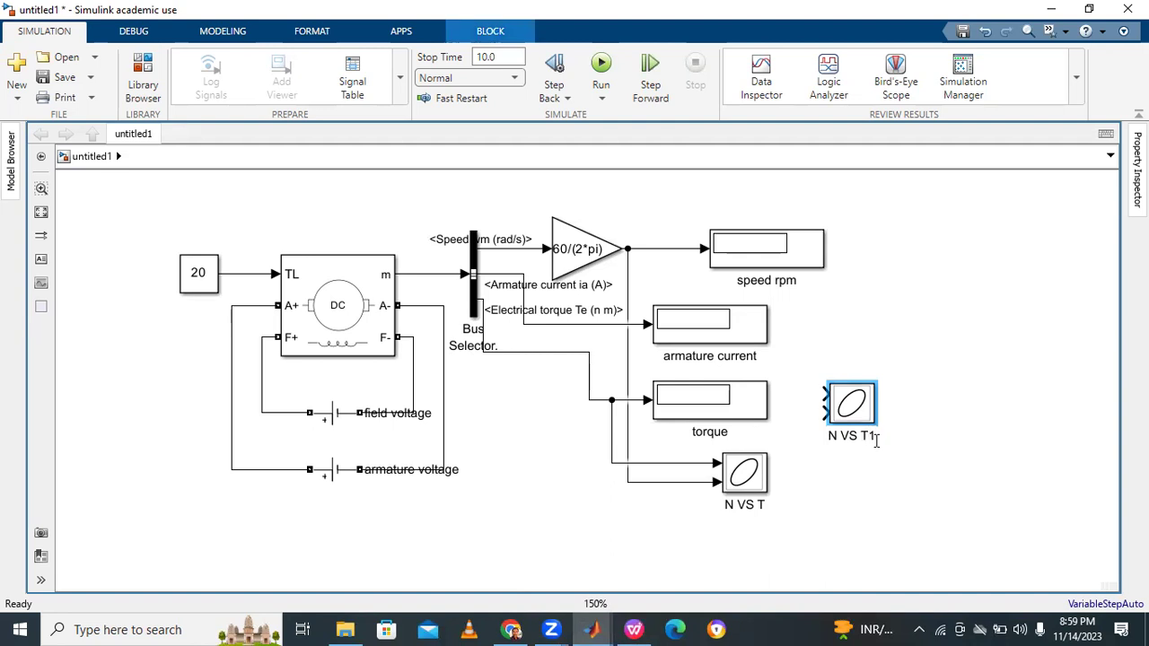
{"action": "key", "text": "BackSpace"}
{"action": "key", "text": "BackSpace"}
{"action": "type", "text": "IA"}
{"action": "left_click", "coordinate": [869, 474]}
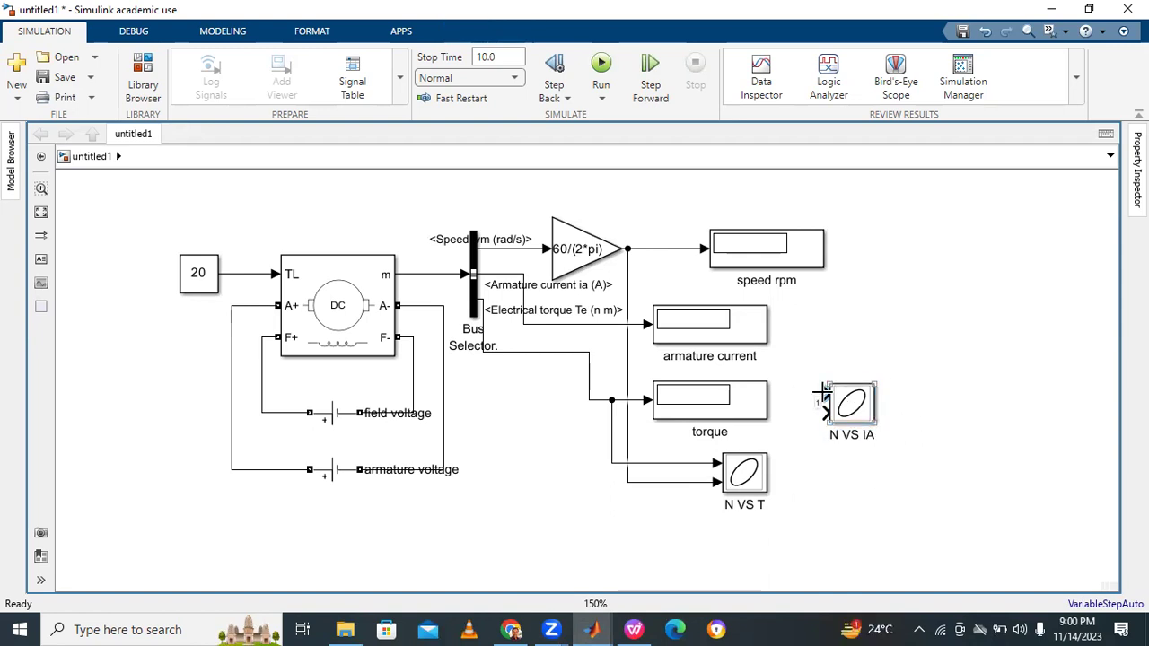
Branch the armature current line to the N VS IA graph's first input and the Gain output to its second
{"action": "mouse_move", "coordinate": [823, 393]}
{"action": "left_mouse_down"}
{"action": "mouse_move", "coordinate": [769, 393]}
{"action": "mouse_move", "coordinate": [714, 374]}
{"action": "mouse_move", "coordinate": [673, 250]}
{"action": "left_mouse_up"}
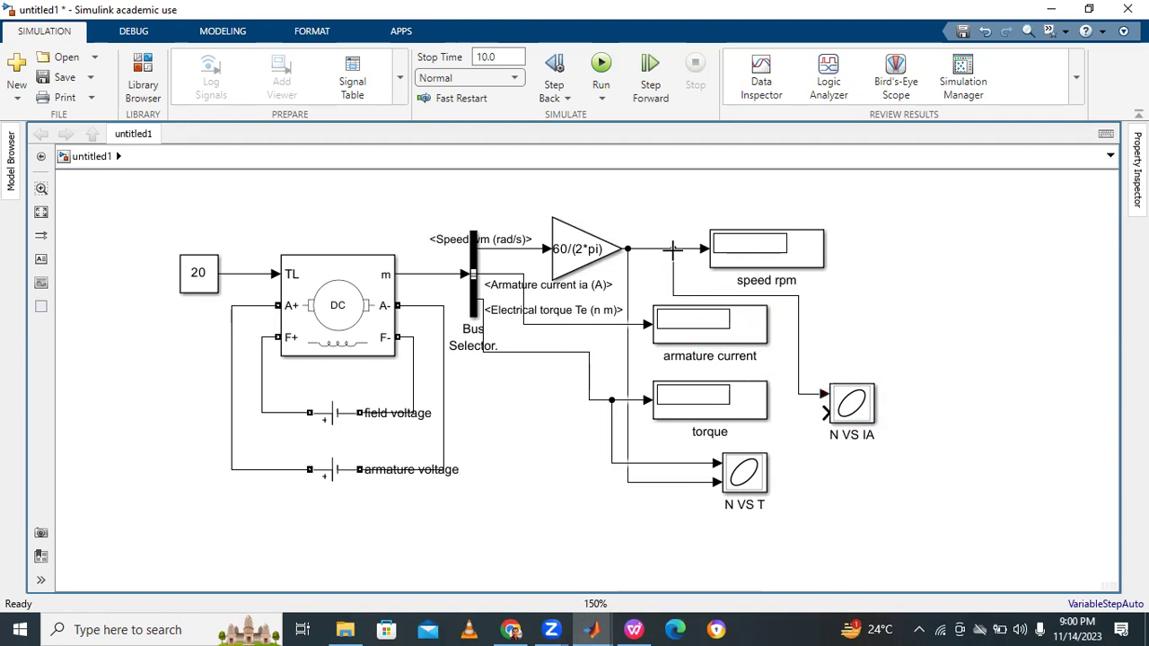
{"action": "left_click_drag", "start_coordinate": [673, 250], "coordinate": [601, 329]}
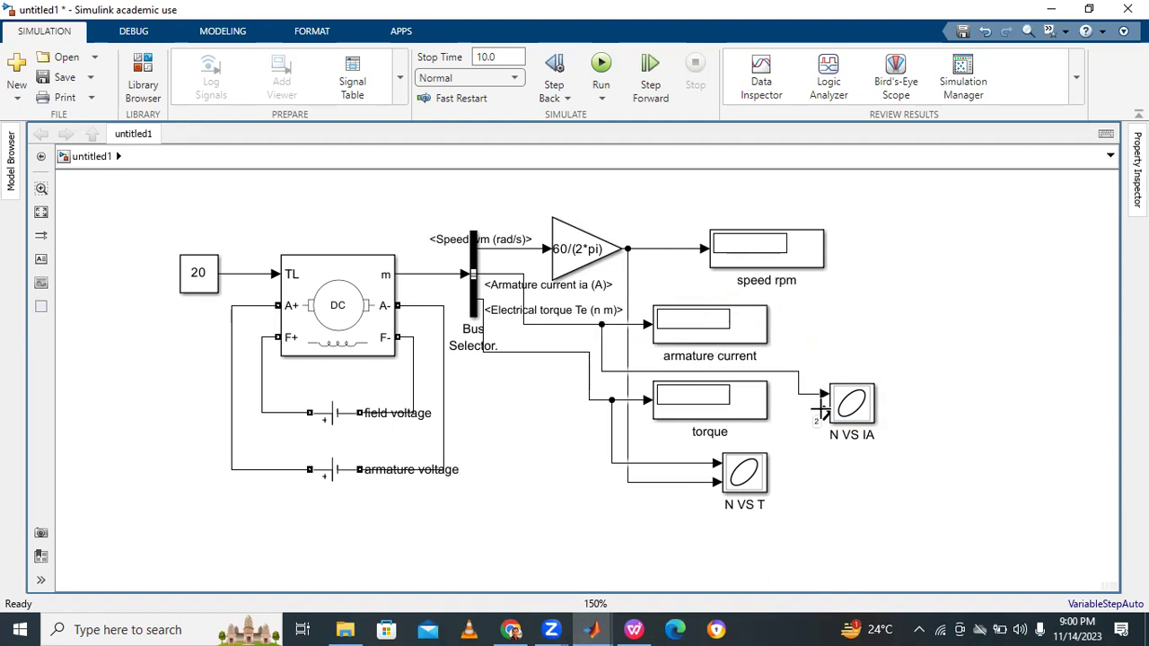
{"action": "left_click_drag", "start_coordinate": [819, 411], "coordinate": [682, 255]}
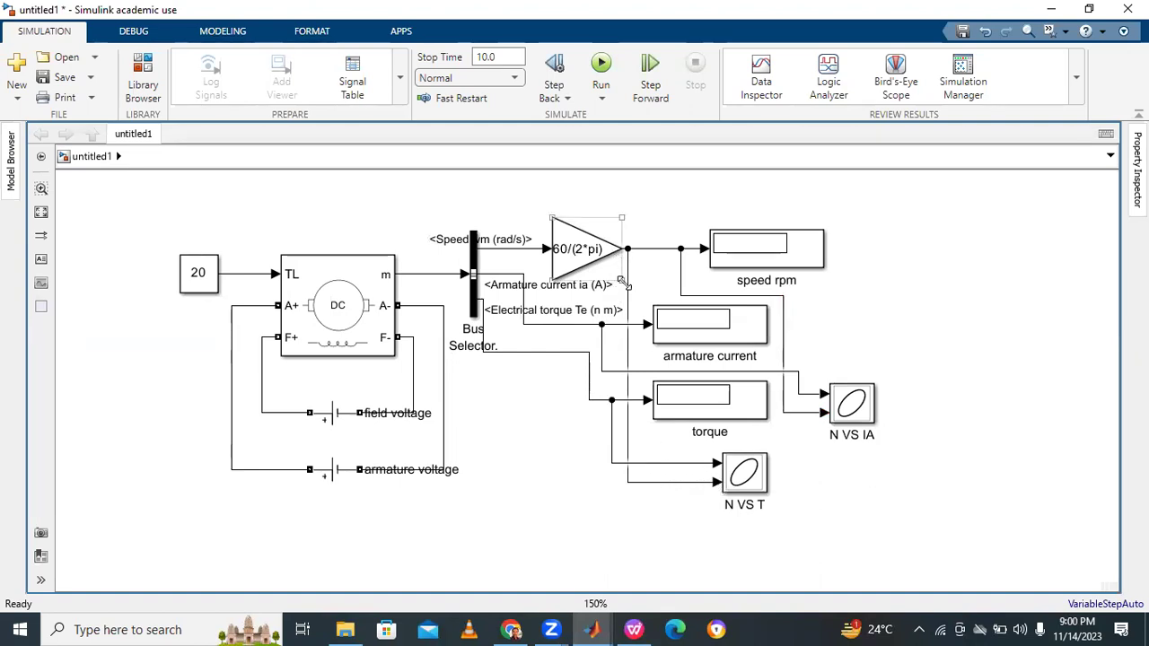
Place a copy of the N VS IA graph above it, beside the speed rpm display, and rename the copy "T VS IA1"
{"action": "left_click_drag", "start_coordinate": [862, 422], "coordinate": [899, 315]}
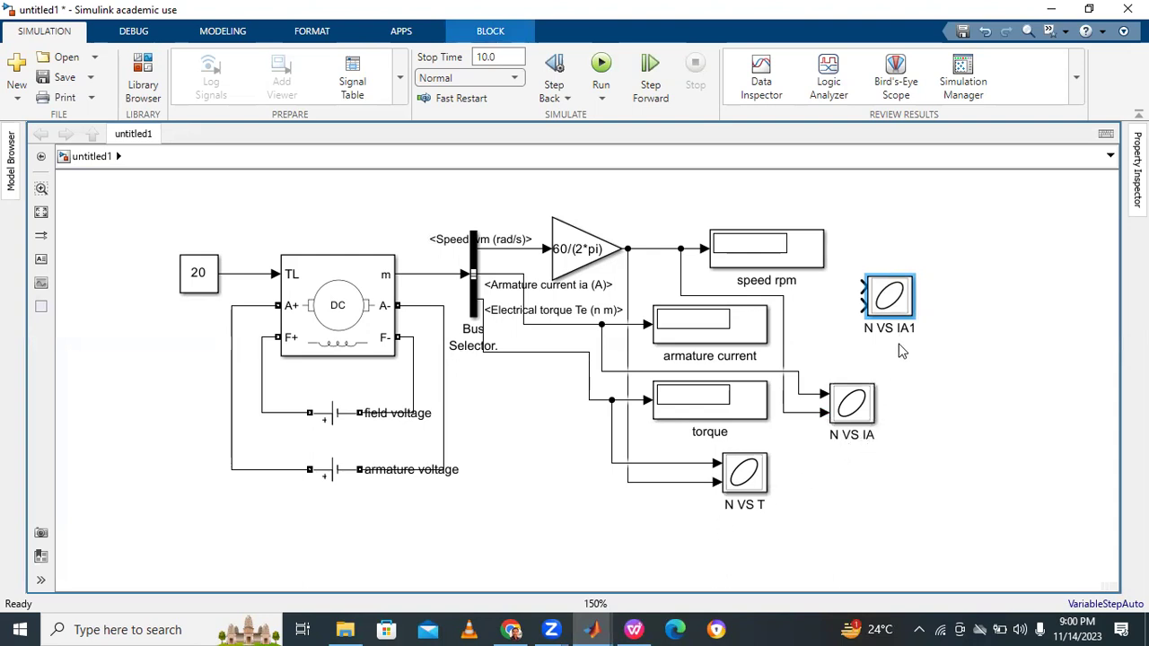
{"action": "left_click", "coordinate": [871, 328]}
{"action": "key", "text": "BackSpace"}
{"action": "type", "text": "T"}
{"action": "left_click", "coordinate": [978, 380]}
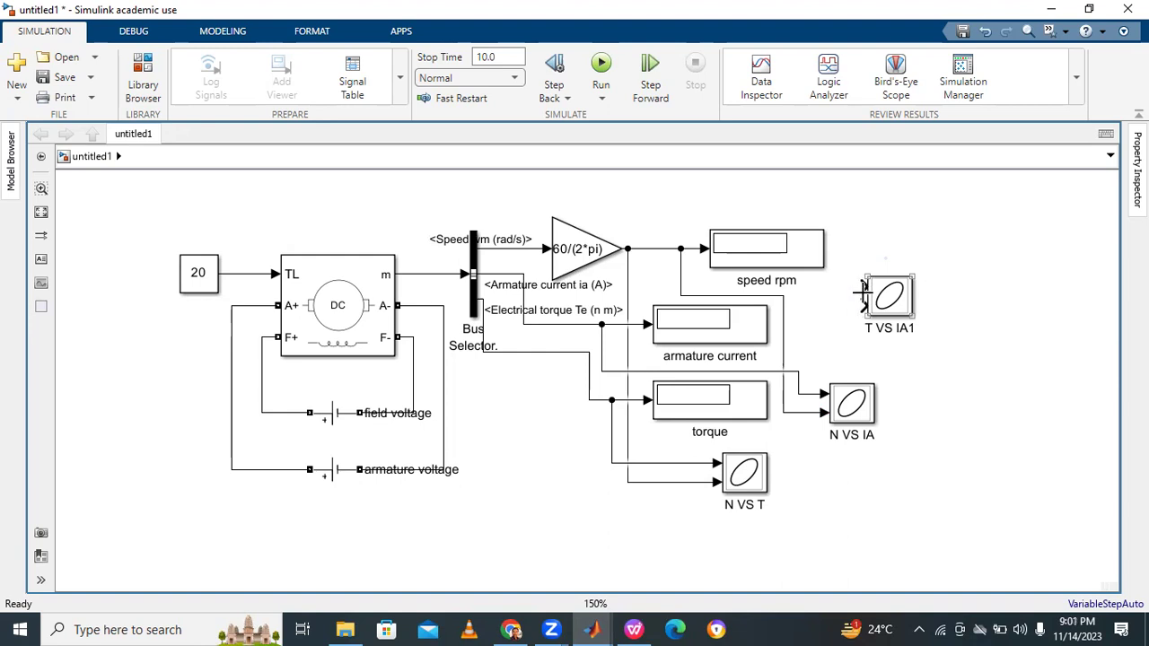
Branch armature current to the T VS IA1 graph's first input and torque to its second, and shift the N VS IA graph rightward
{"action": "mouse_move", "coordinate": [862, 285]}
{"action": "left_mouse_down"}
{"action": "mouse_move", "coordinate": [719, 306]}
{"action": "mouse_move", "coordinate": [648, 296]}
{"action": "mouse_move", "coordinate": [632, 325]}
{"action": "left_mouse_up"}
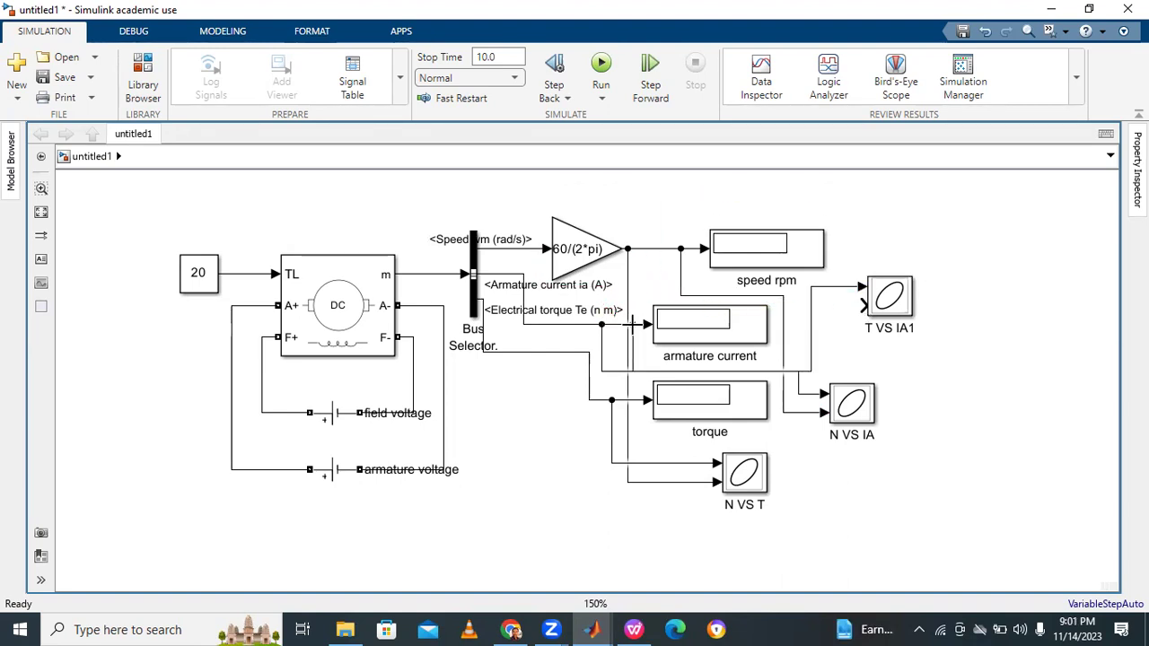
{"action": "left_click_drag", "start_coordinate": [860, 304], "coordinate": [570, 352]}
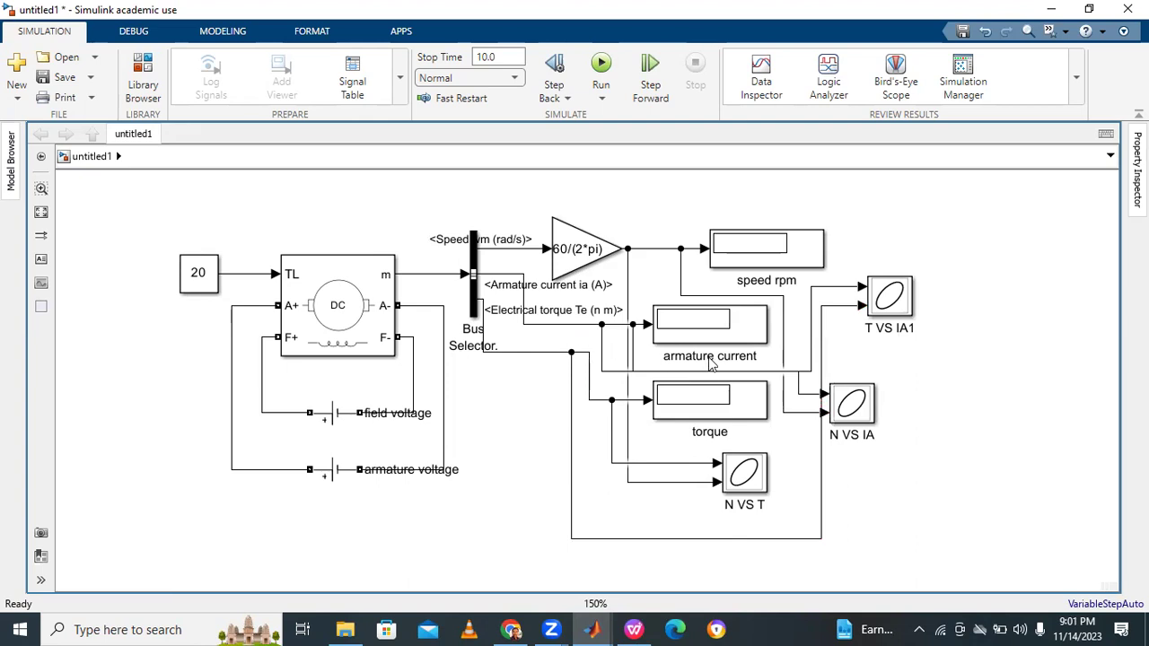
{"action": "left_click_drag", "start_coordinate": [844, 409], "coordinate": [895, 410]}
{"action": "left_click", "coordinate": [1017, 364]}
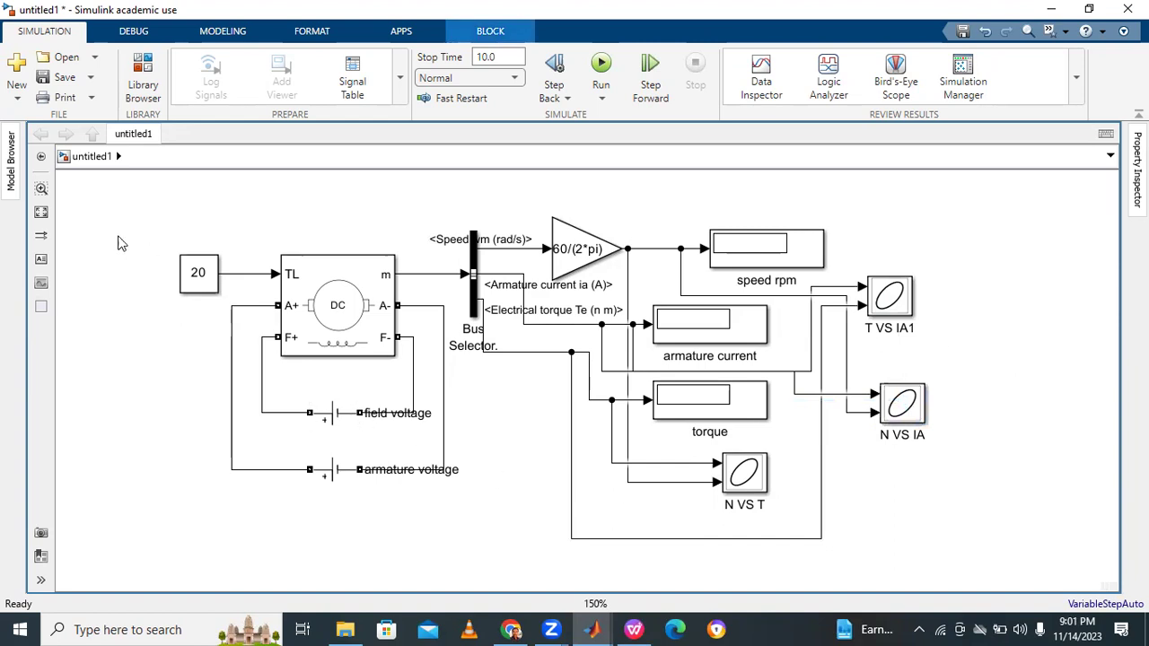
Insert a powergui block above the constant 20 block, fit the model to the view, and run the simulation
{"action": "double_click", "coordinate": [148, 225]}
{"action": "type", "text": "PI"}
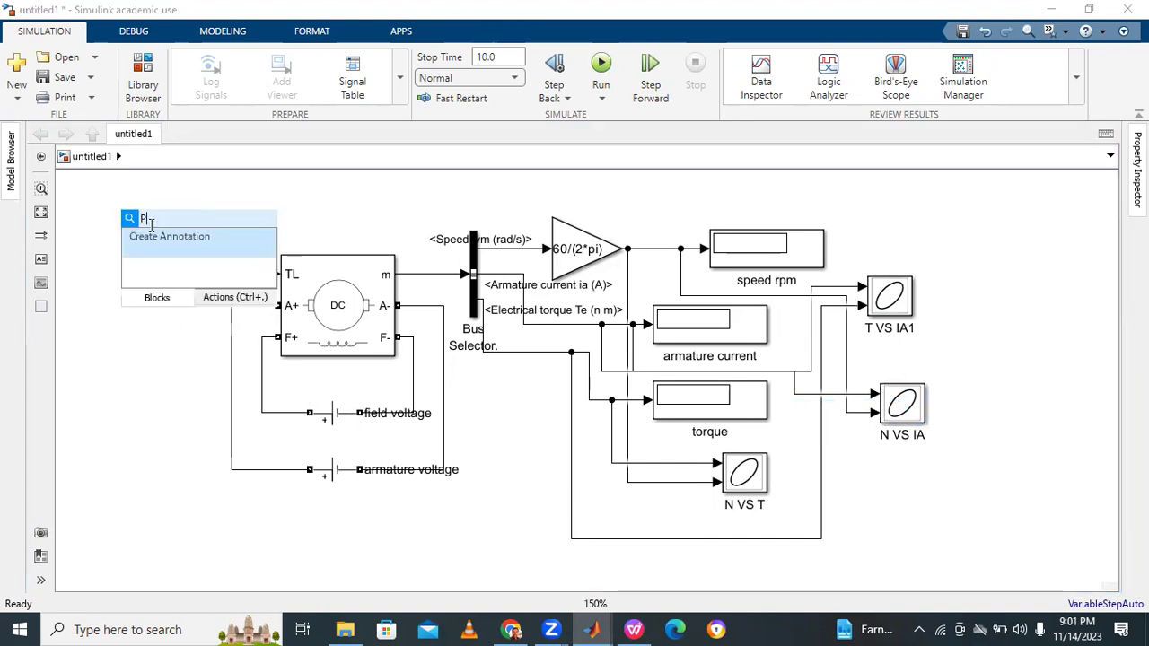
{"action": "type", "text": "WER"}
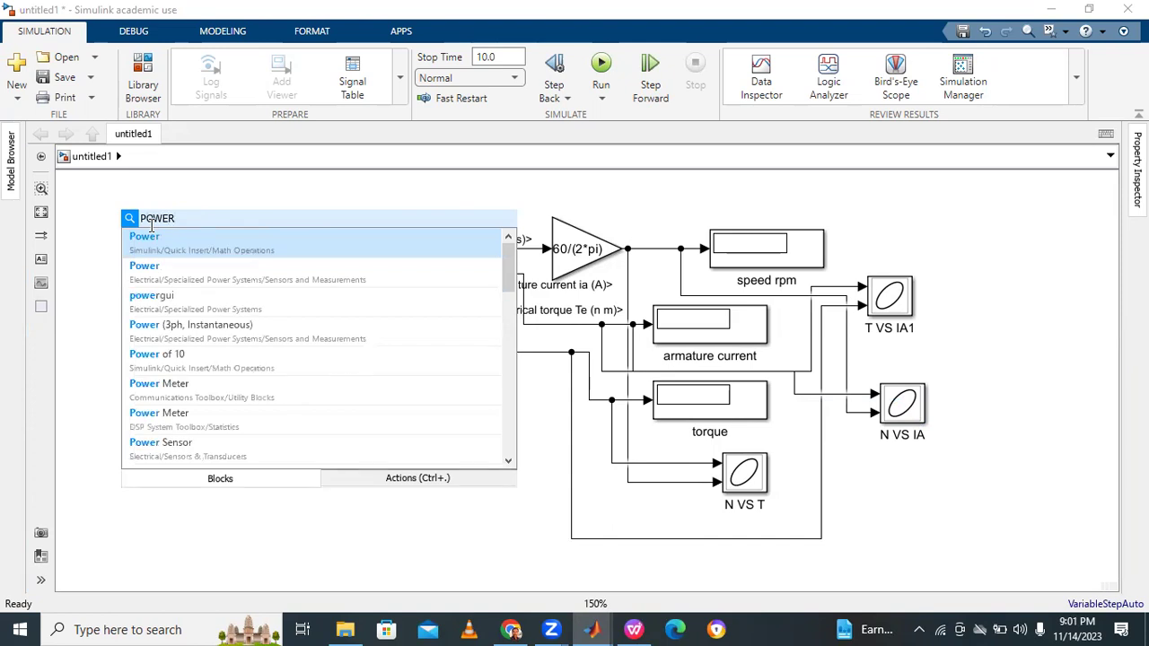
{"action": "left_click", "coordinate": [155, 297]}
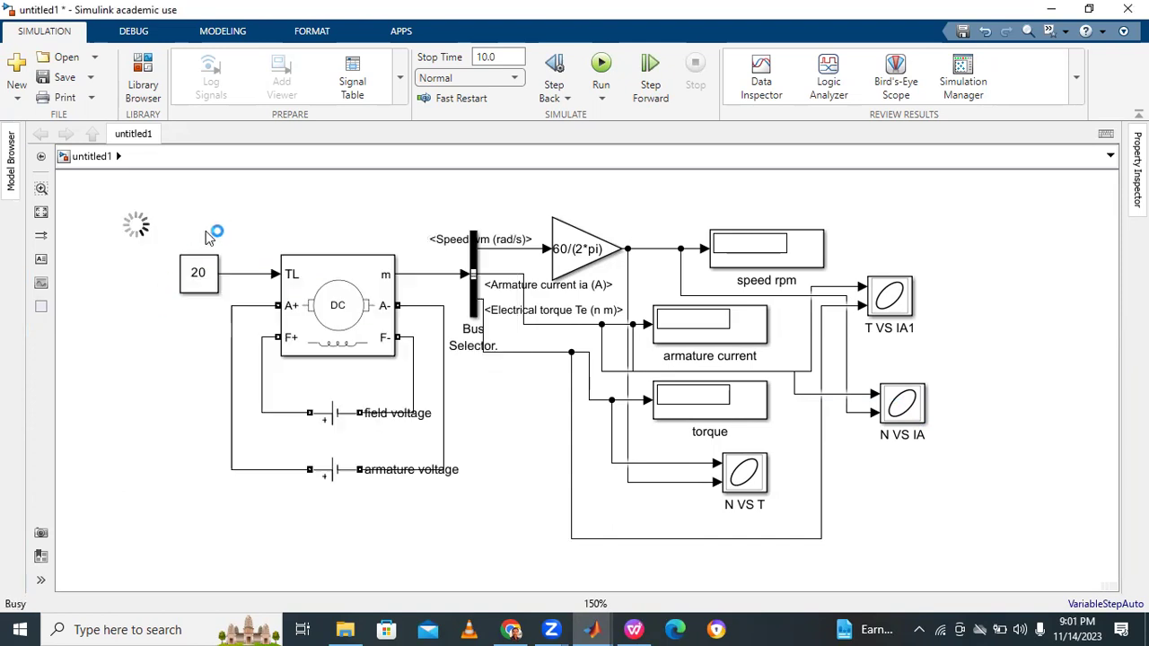
{"action": "left_click", "coordinate": [42, 213]}
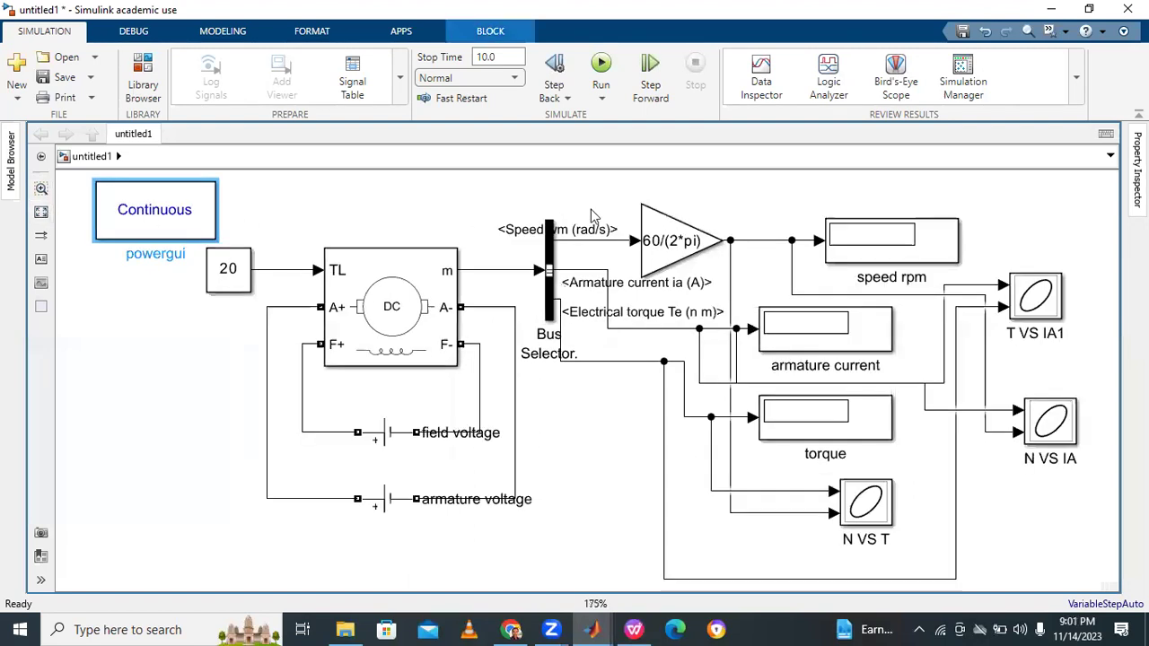
{"action": "left_click", "coordinate": [602, 65]}
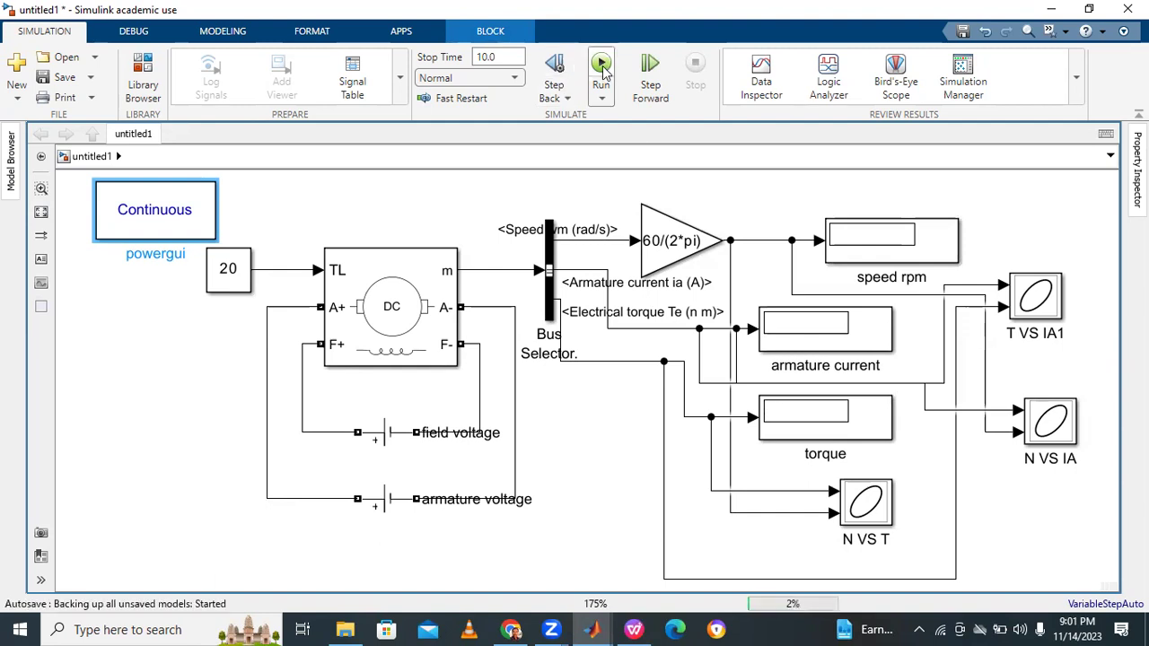
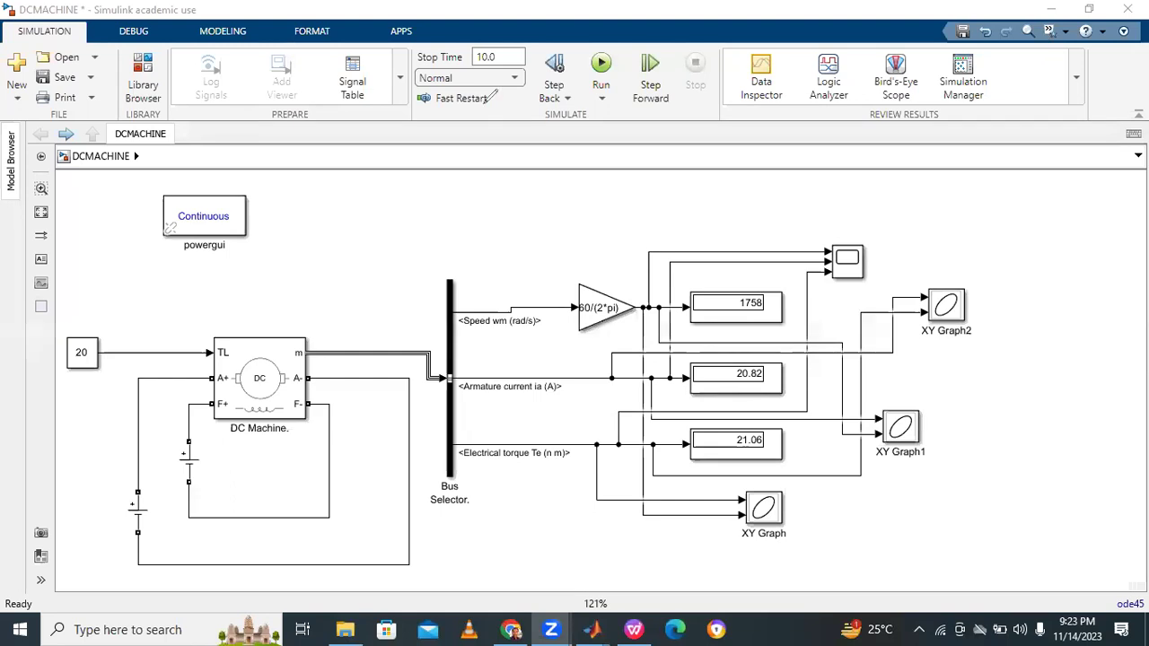
Check the amplitude parameters of the field and armature DC voltage sources in the DCMACHINE model
{"action": "left_click", "coordinate": [189, 477]}
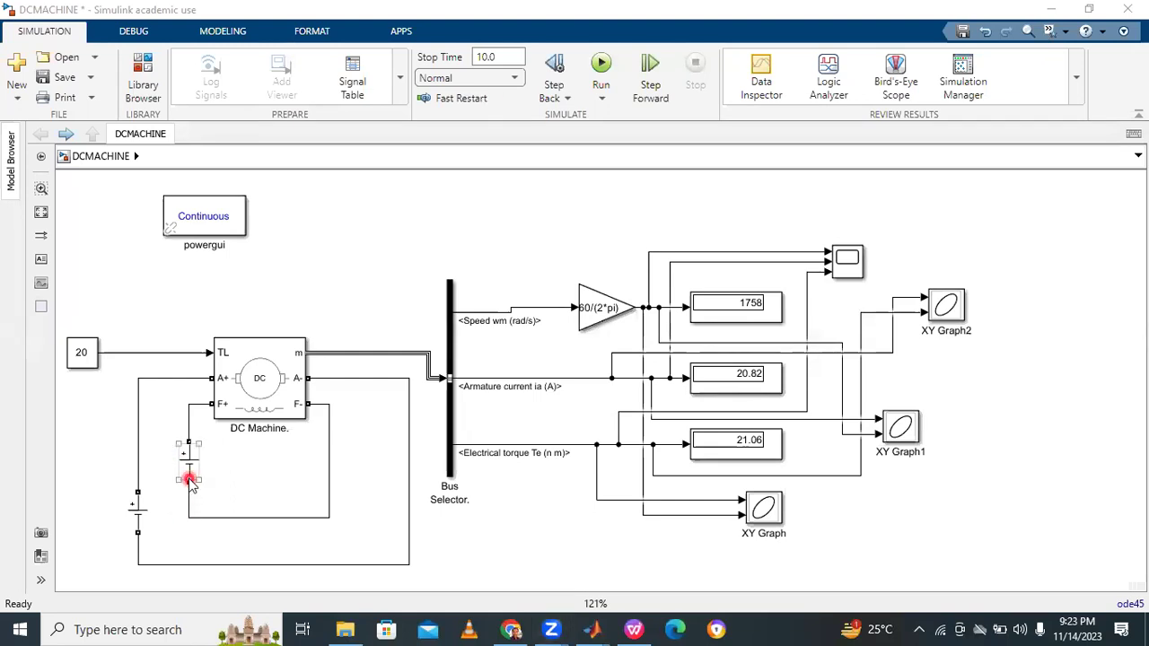
{"action": "double_click", "coordinate": [190, 478]}
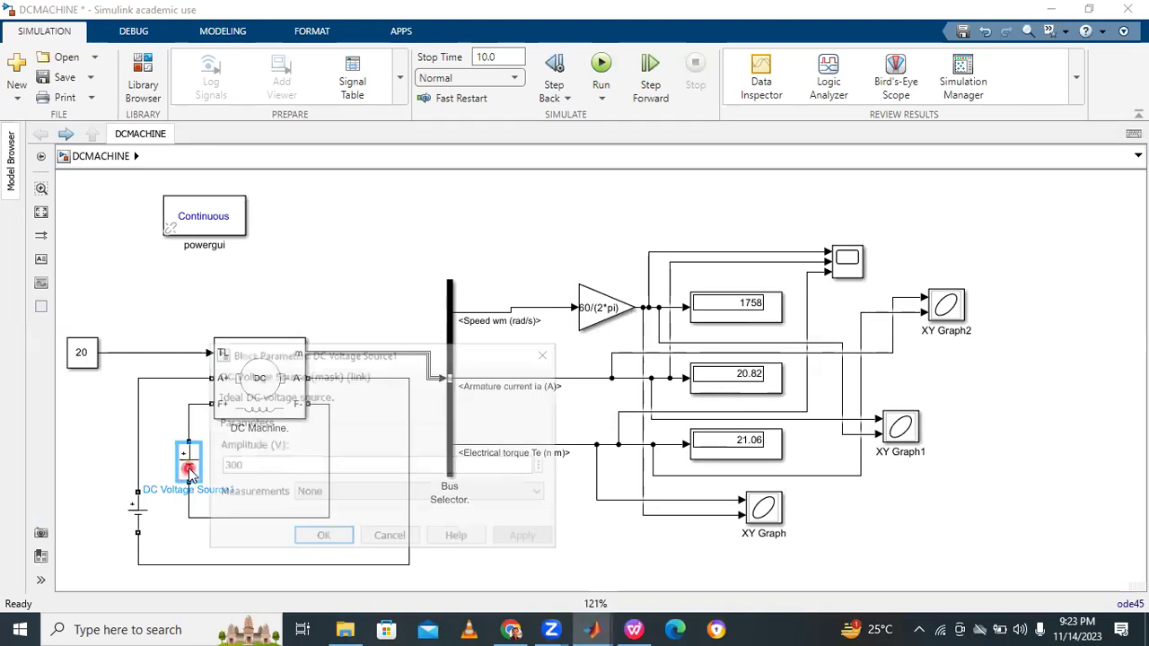
{"action": "left_click", "coordinate": [230, 467]}
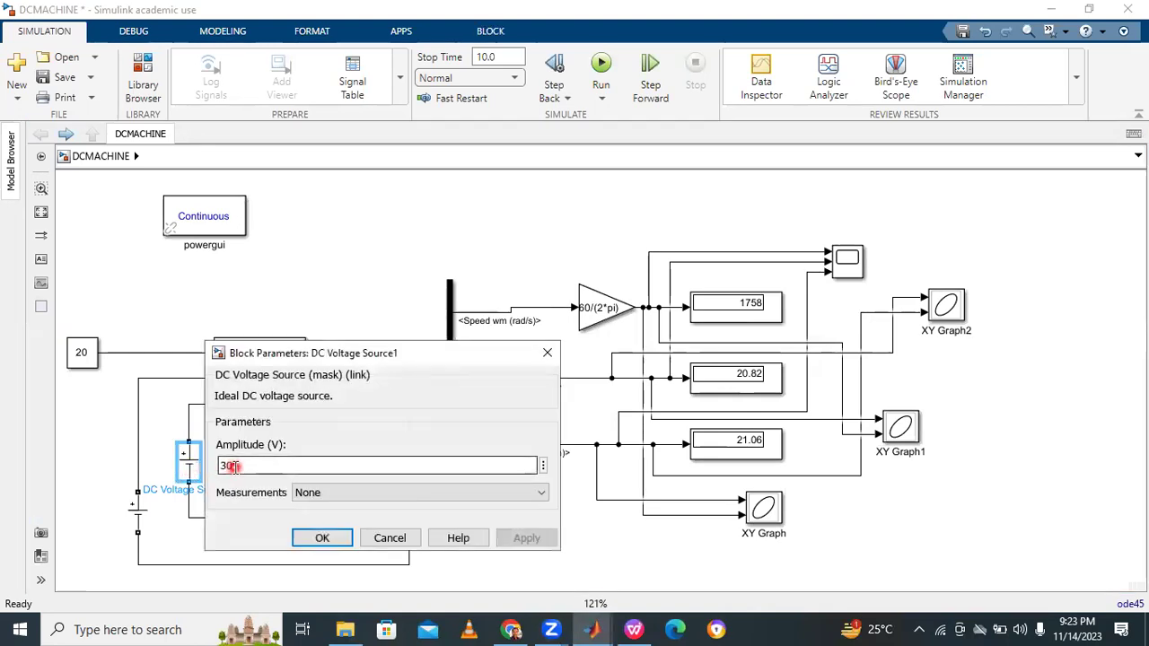
{"action": "left_click", "coordinate": [556, 354]}
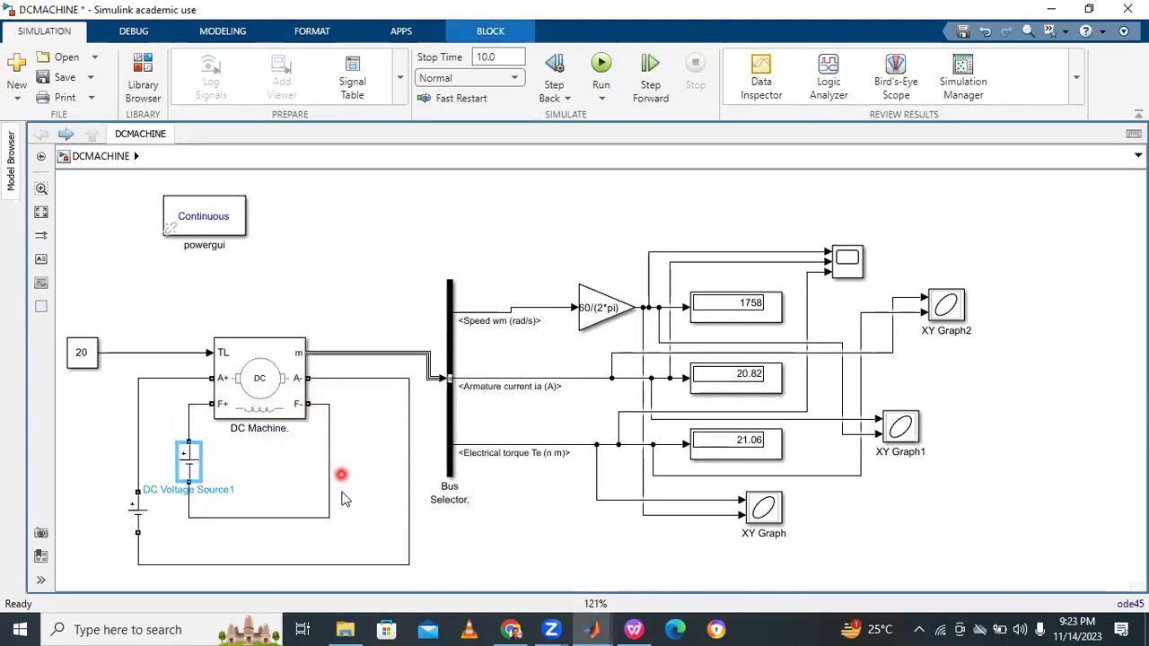
{"action": "double_click", "coordinate": [137, 509]}
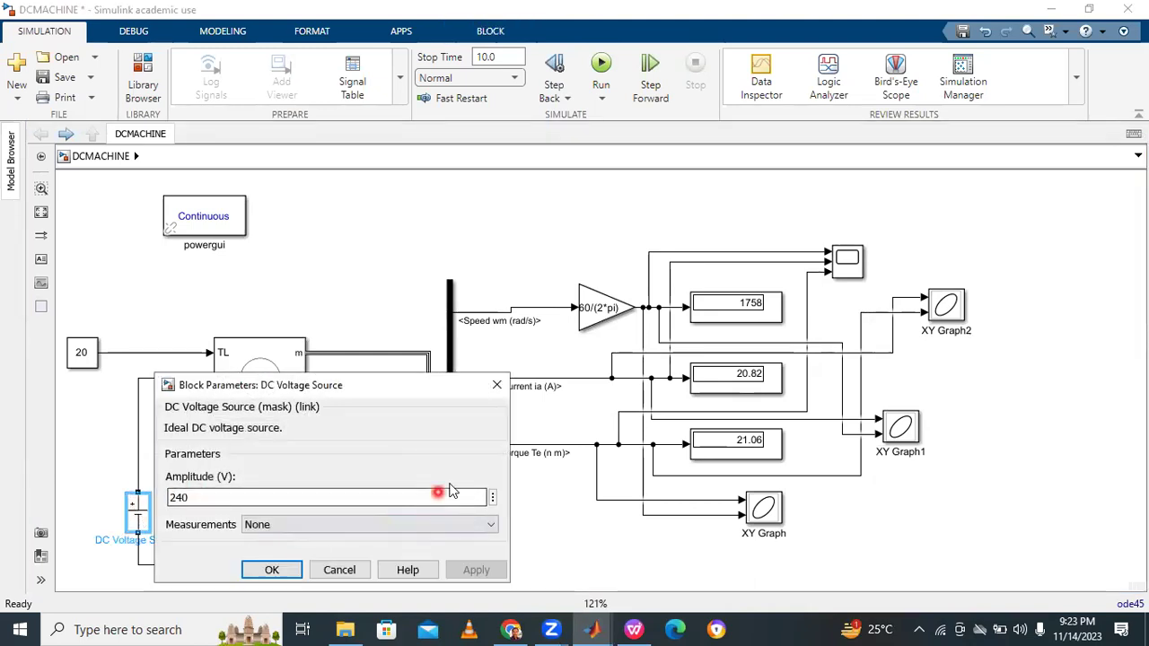
{"action": "left_click", "coordinate": [492, 387]}
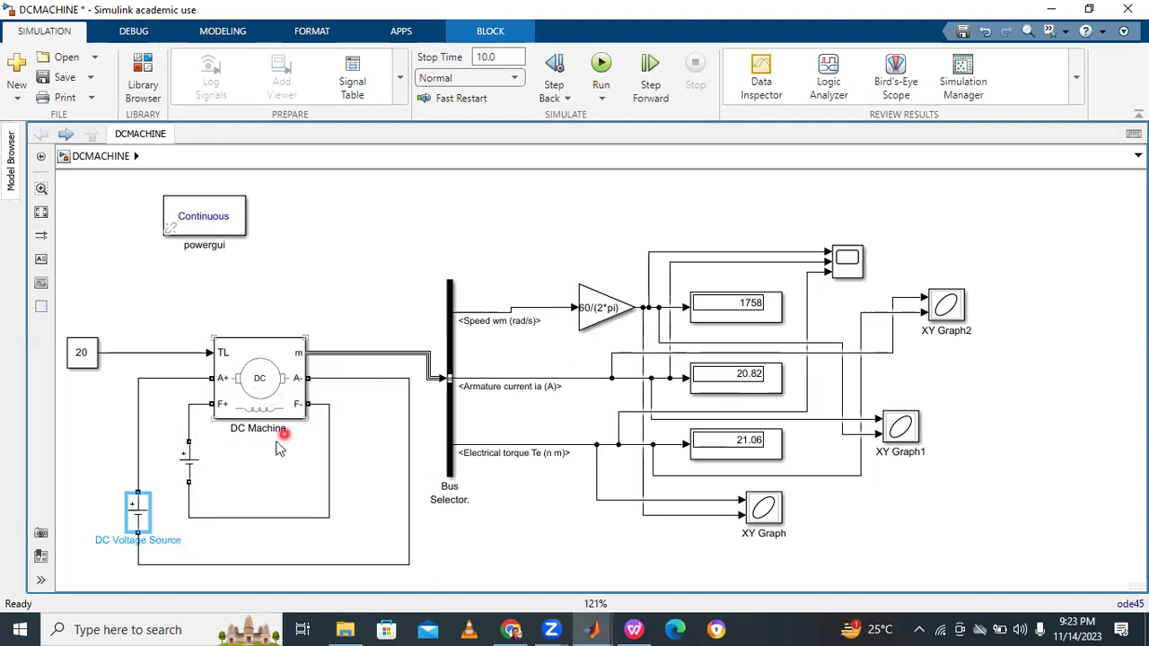
{"action": "left_click", "coordinate": [150, 525]}
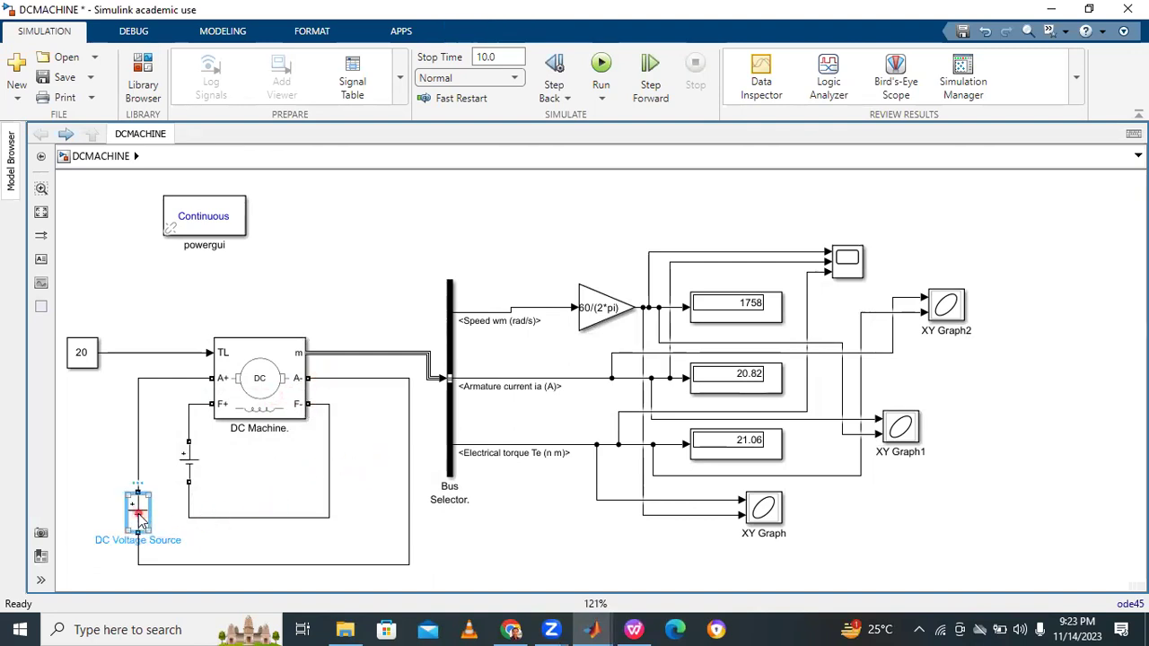
{"action": "double_click", "coordinate": [146, 514]}
{"action": "left_click", "coordinate": [507, 395]}
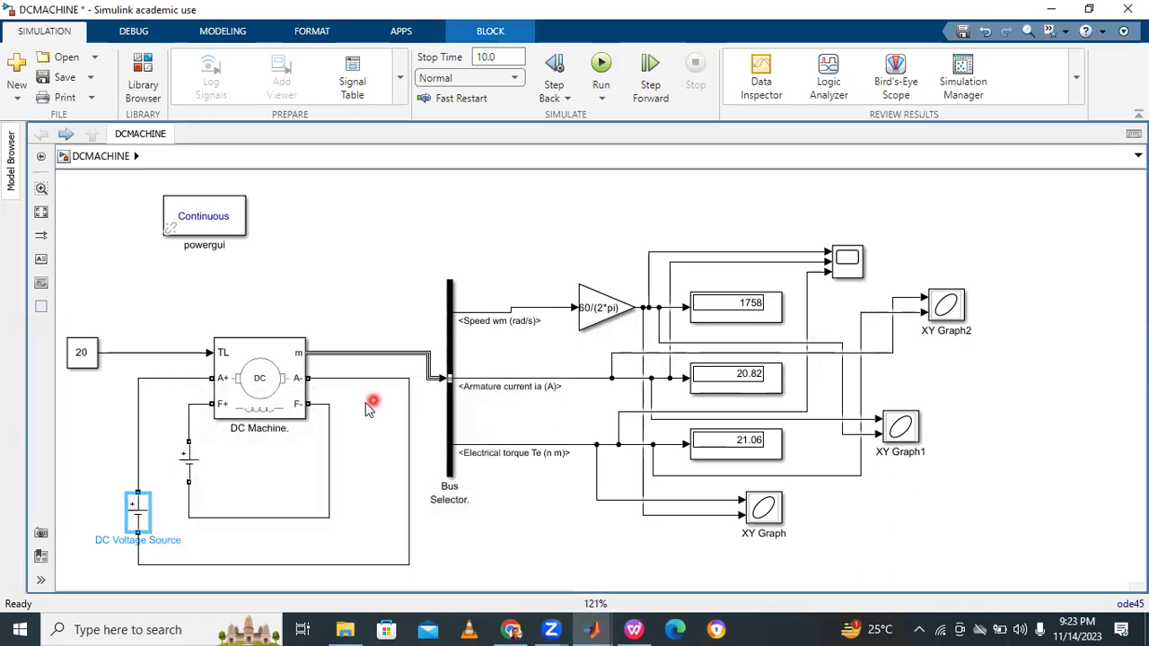
{"action": "double_click", "coordinate": [190, 462]}
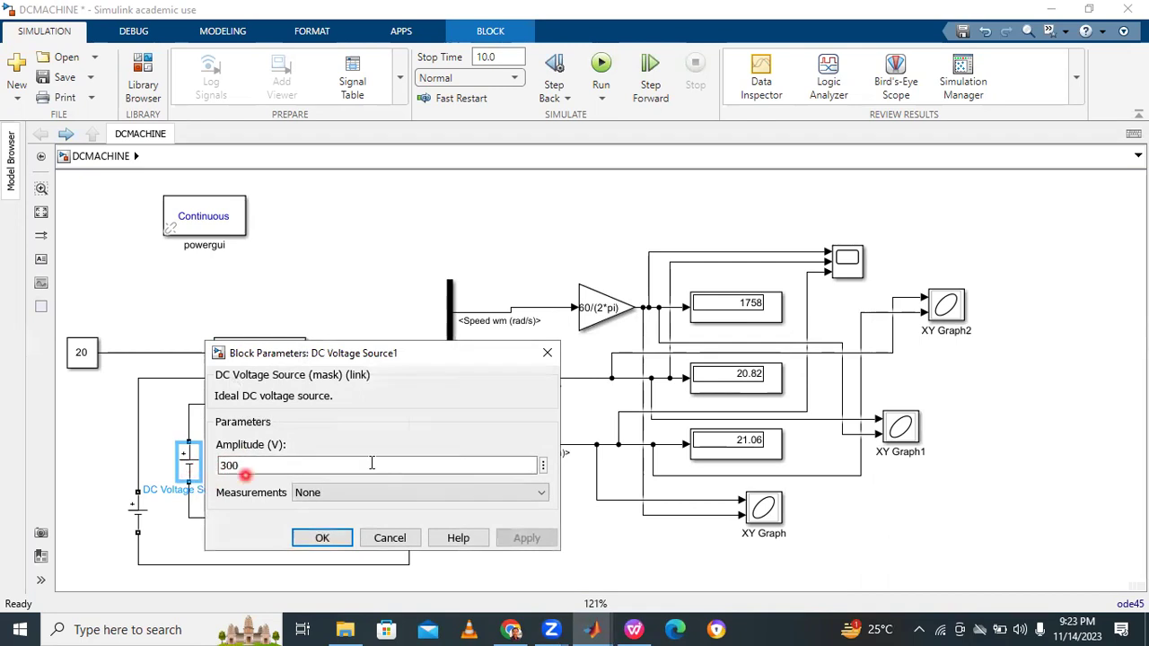
{"action": "left_click", "coordinate": [328, 537]}
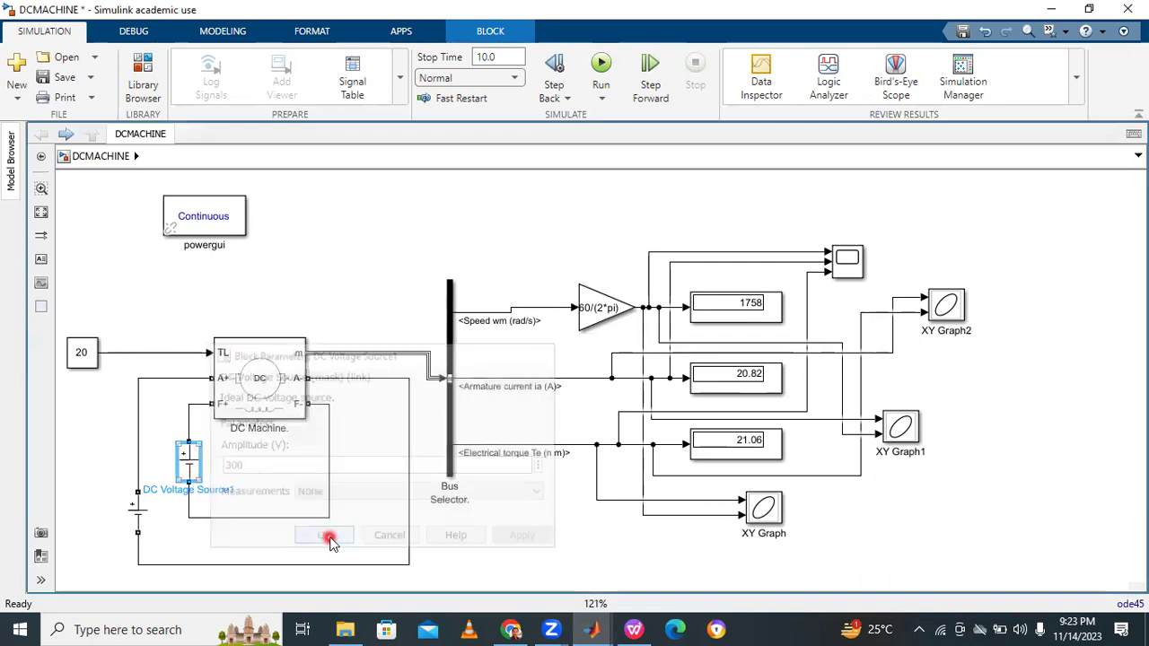
{"action": "left_click", "coordinate": [351, 259]}
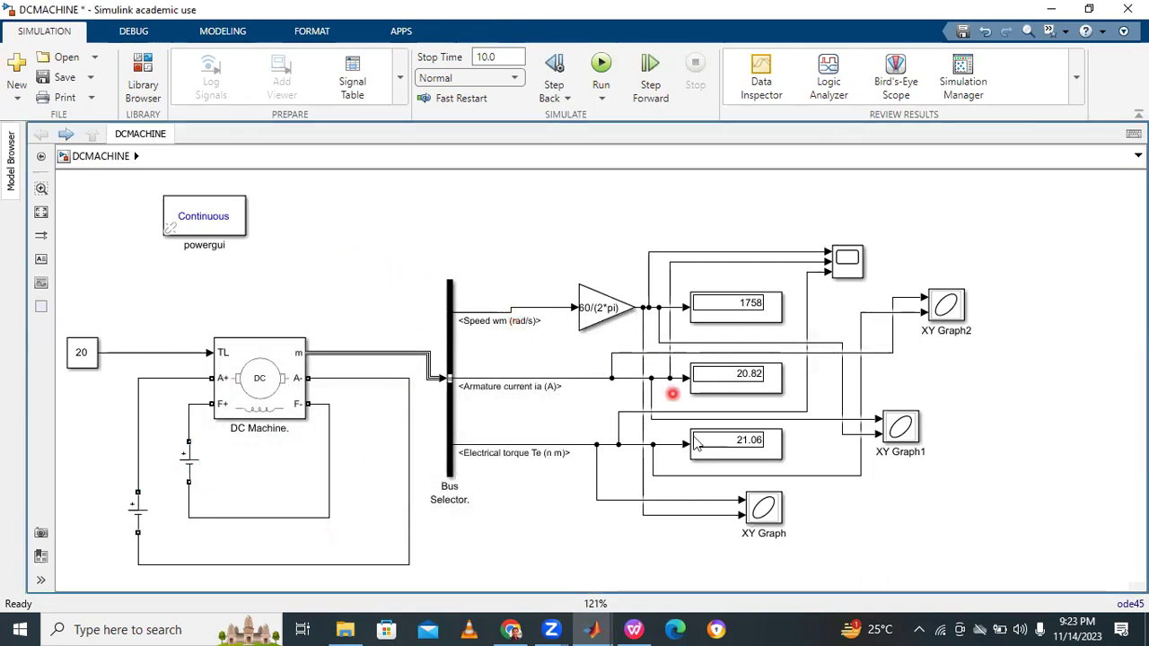
Trace the speed and torque signal lines feeding the XY Graph below the torque display
{"action": "left_click", "coordinate": [760, 517]}
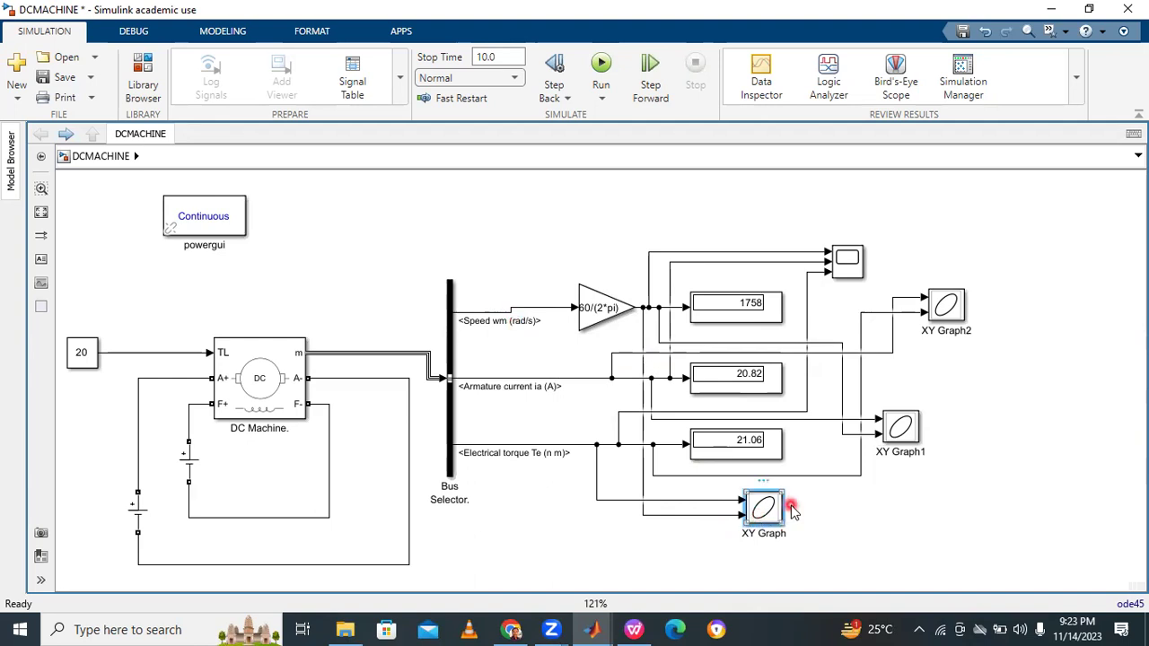
{"action": "left_click", "coordinate": [714, 516]}
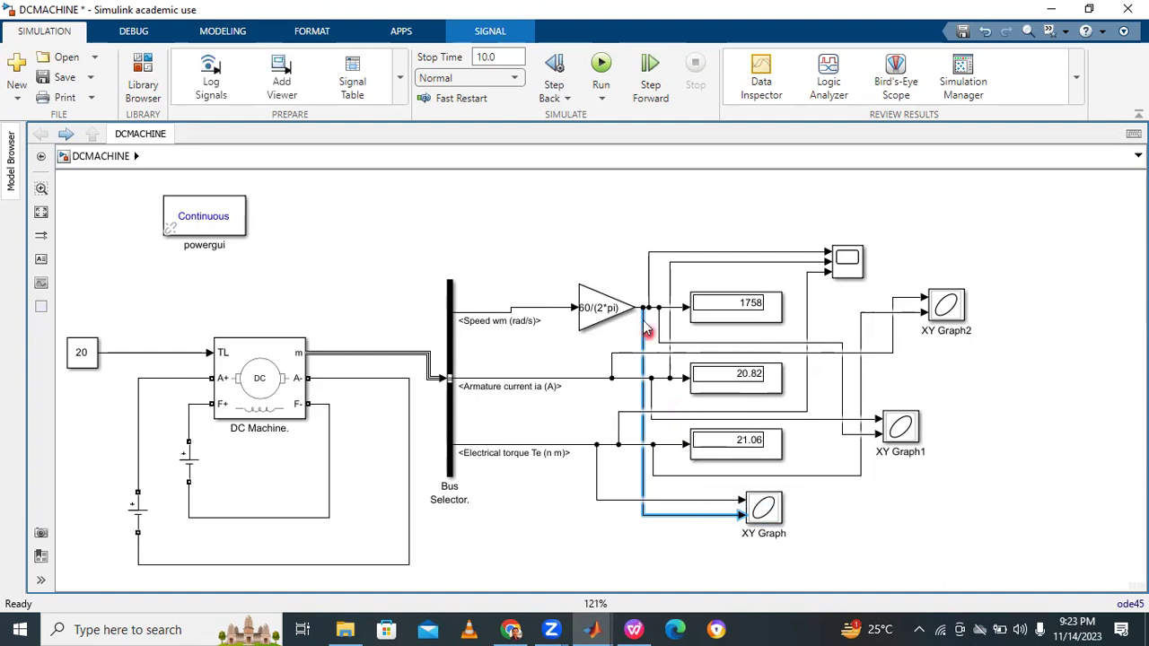
{"action": "left_click", "coordinate": [698, 500]}
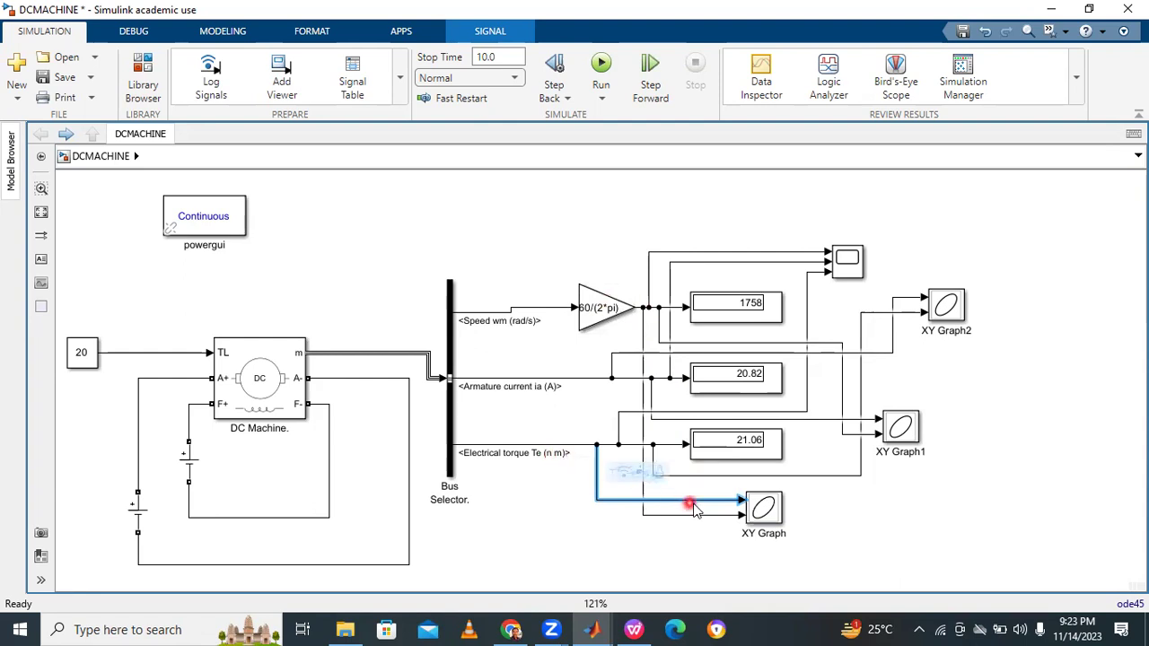
{"action": "left_click", "coordinate": [815, 513]}
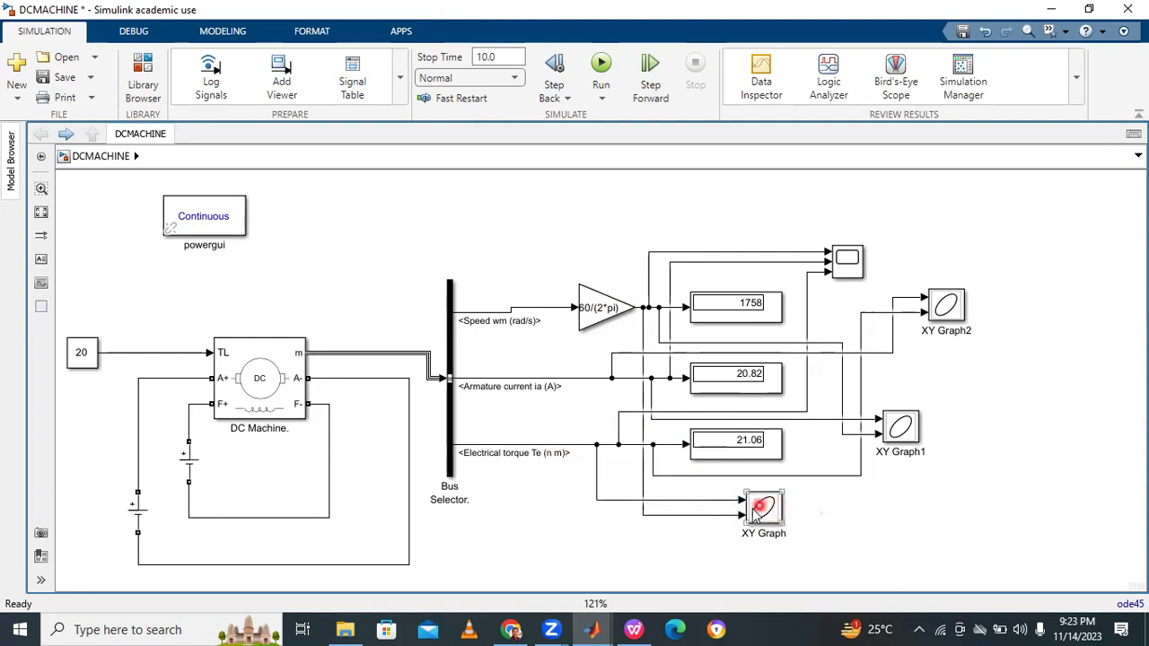
{"action": "left_click", "coordinate": [760, 510]}
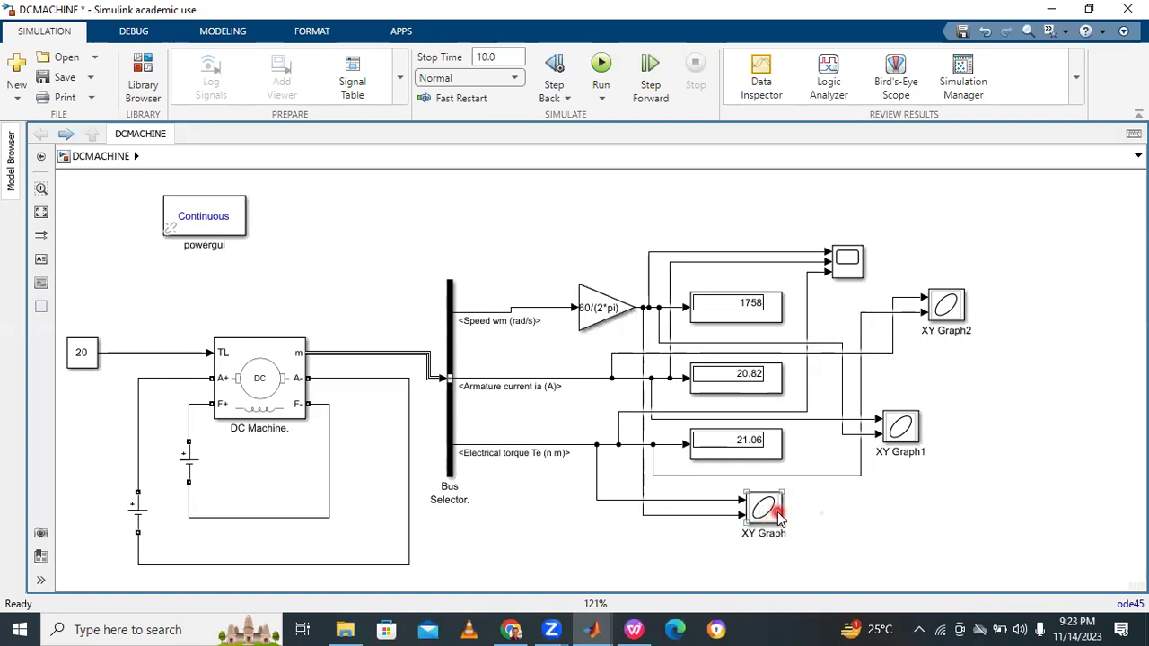
Run the DCMACHINE simulation with a stop time of 10.0 and check the electrical torque display
{"action": "left_click", "coordinate": [599, 64]}
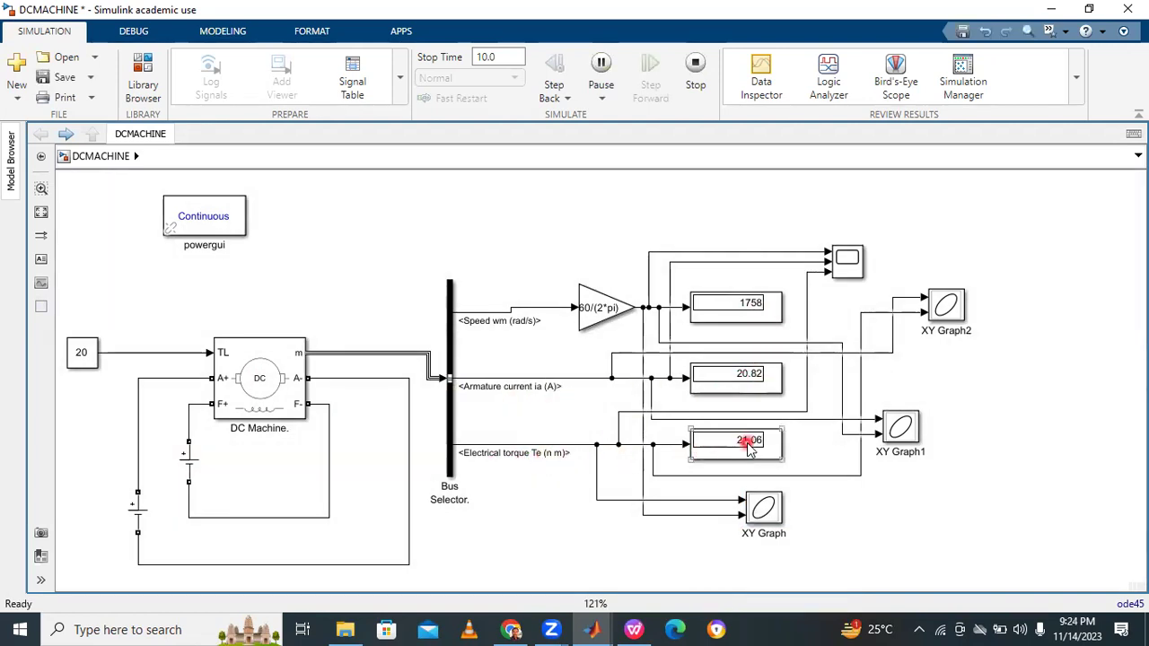
{"action": "left_click", "coordinate": [753, 453]}
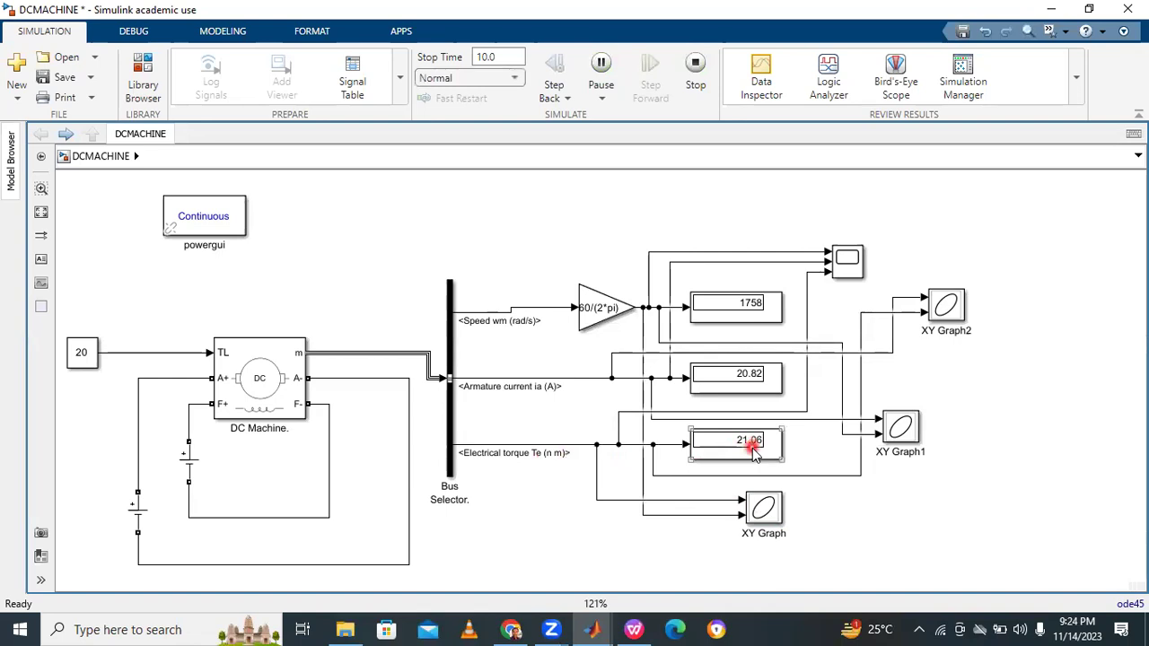
Trace the torque and speed signals feeding the XY Graph below the torque display, and open its plot
{"action": "left_click", "coordinate": [801, 495]}
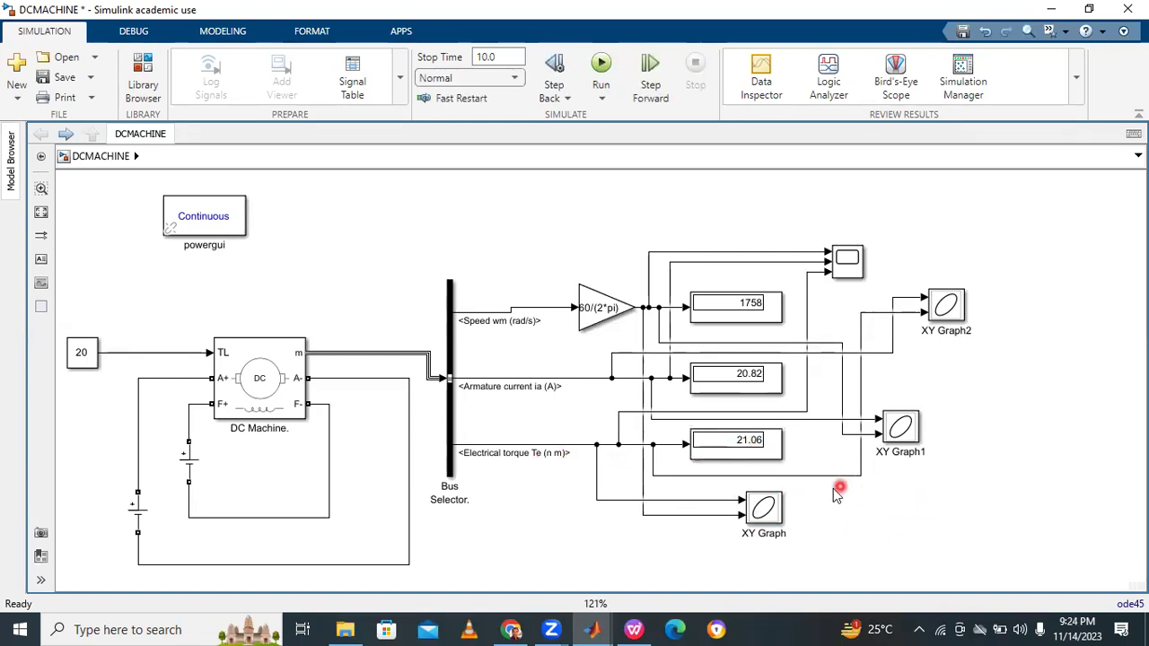
{"action": "left_click", "coordinate": [761, 512]}
{"action": "left_click", "coordinate": [730, 508]}
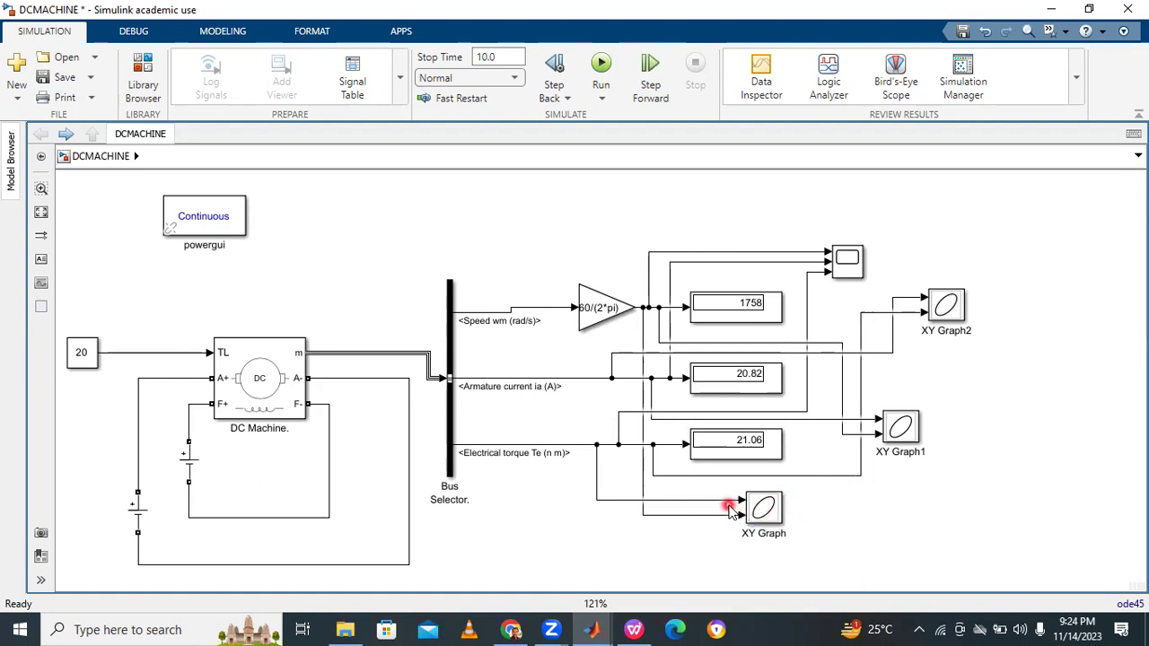
{"action": "left_click", "coordinate": [665, 501]}
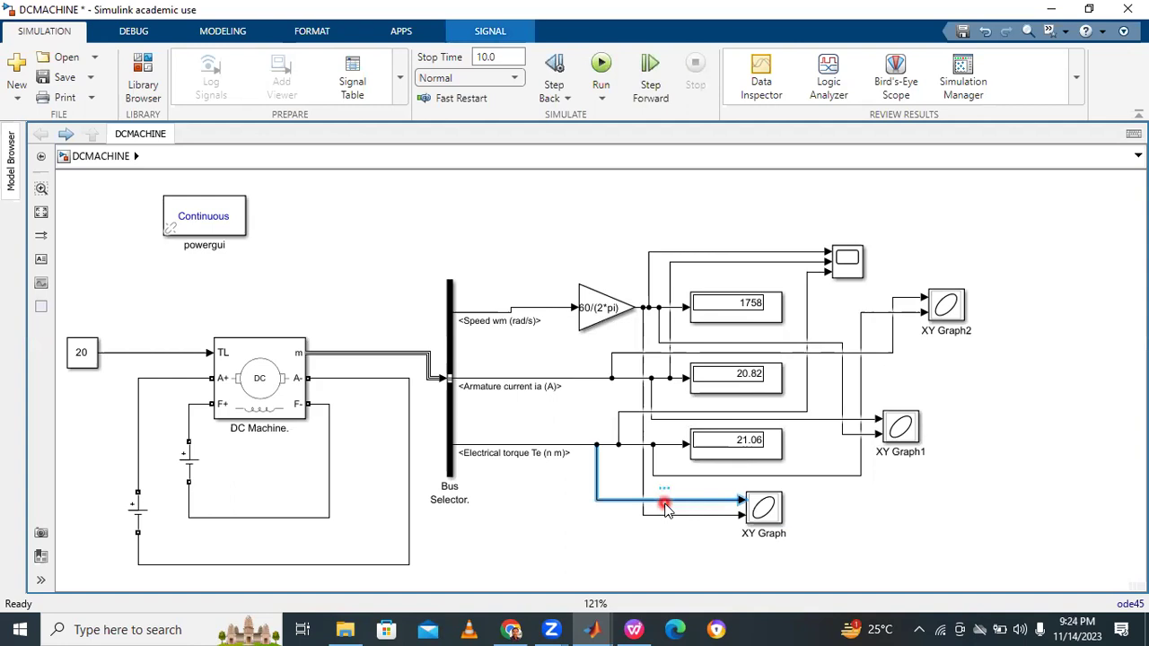
{"action": "left_click", "coordinate": [661, 514]}
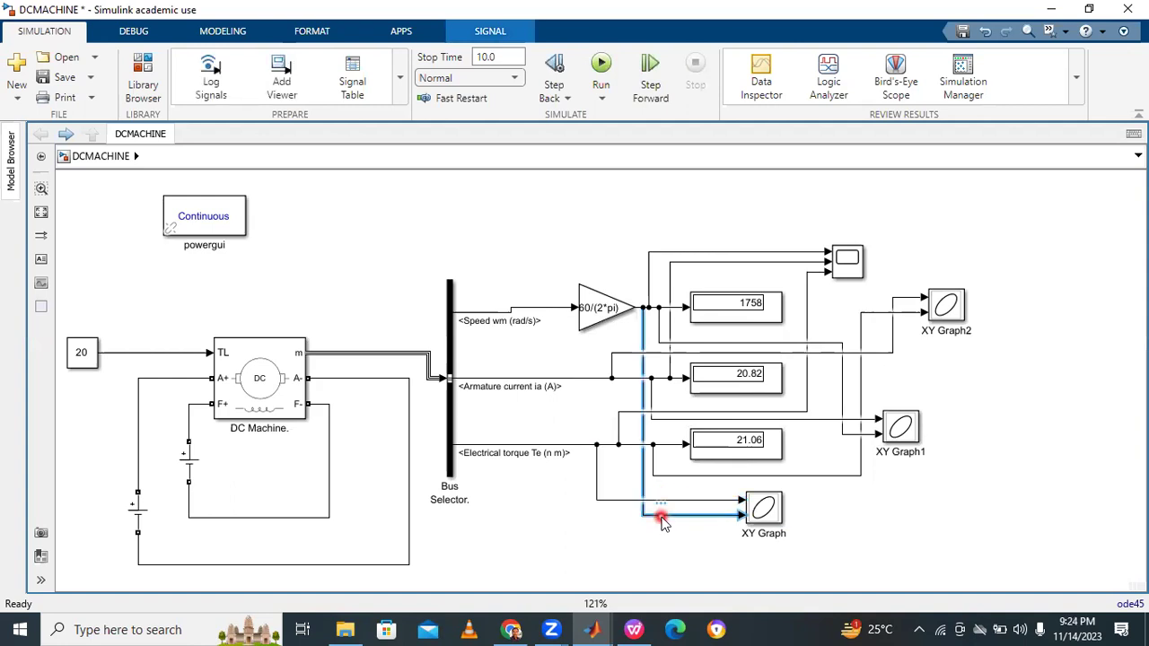
{"action": "left_click", "coordinate": [776, 508]}
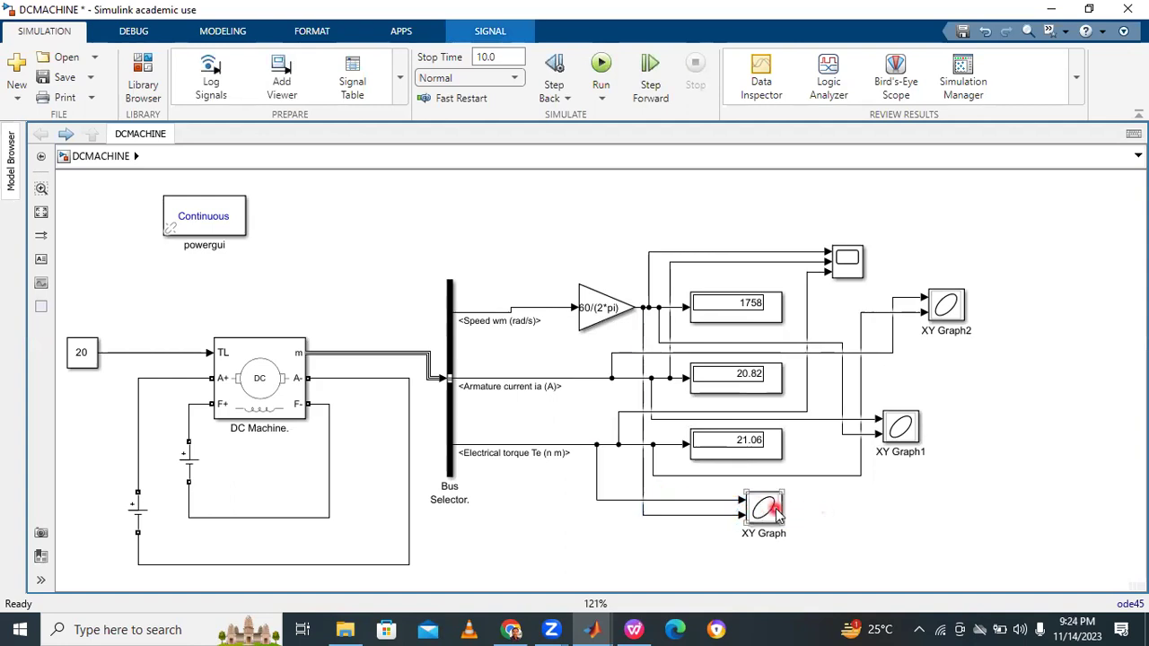
{"action": "double_click", "coordinate": [775, 510]}
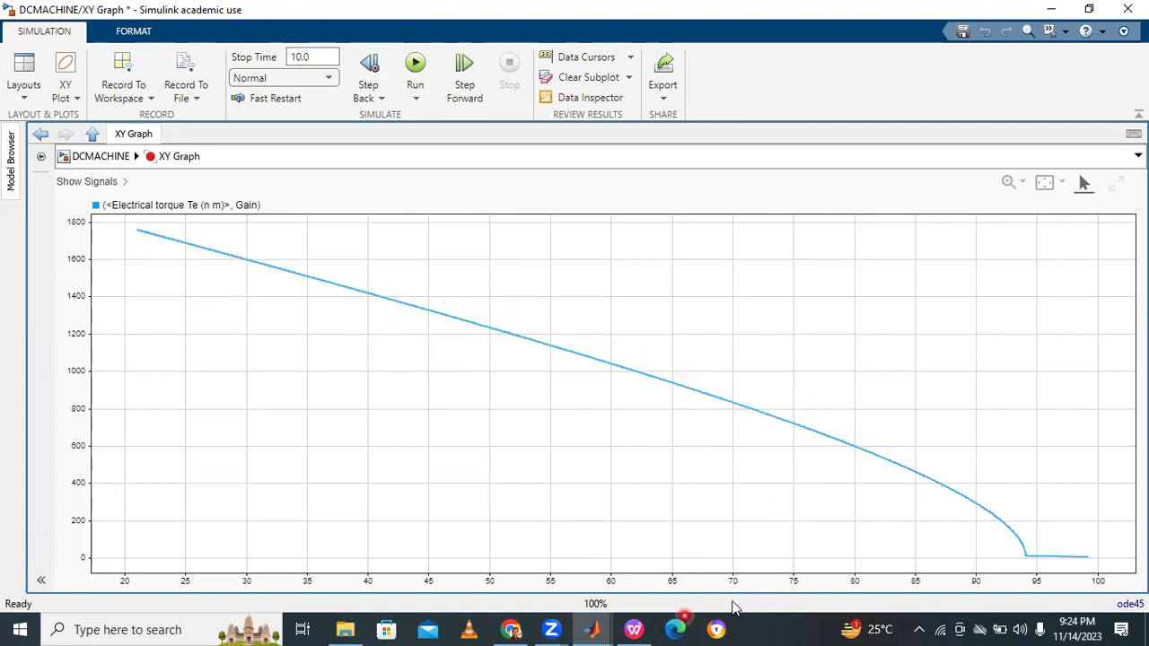
Review the speed vs torque characteristics slide in the dc motor.pptx presentation and return to the Simulink XY Graph plot
{"action": "left_click", "coordinate": [632, 629]}
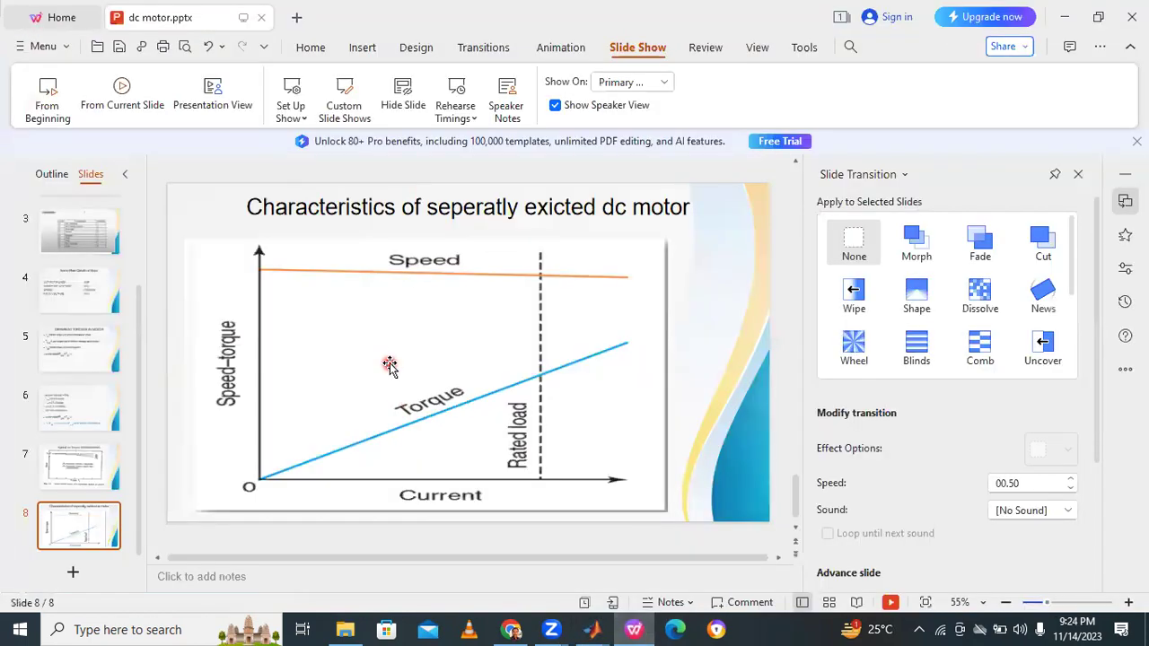
{"action": "scroll", "coordinate": [386, 366], "scroll_direction": "up", "scroll_amount": 1}
{"action": "scroll", "coordinate": [388, 368], "scroll_direction": "up", "scroll_amount": 2}
{"action": "scroll", "coordinate": [341, 301], "scroll_direction": "down", "scroll_amount": 3}
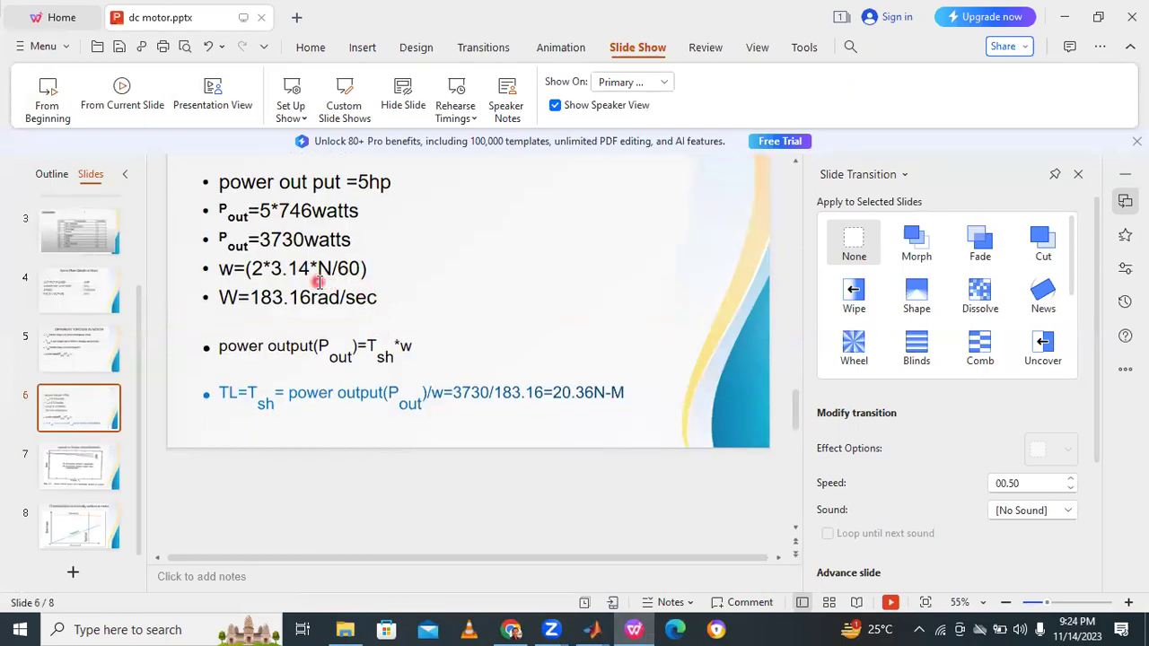
{"action": "scroll", "coordinate": [325, 302], "scroll_direction": "down", "scroll_amount": 3}
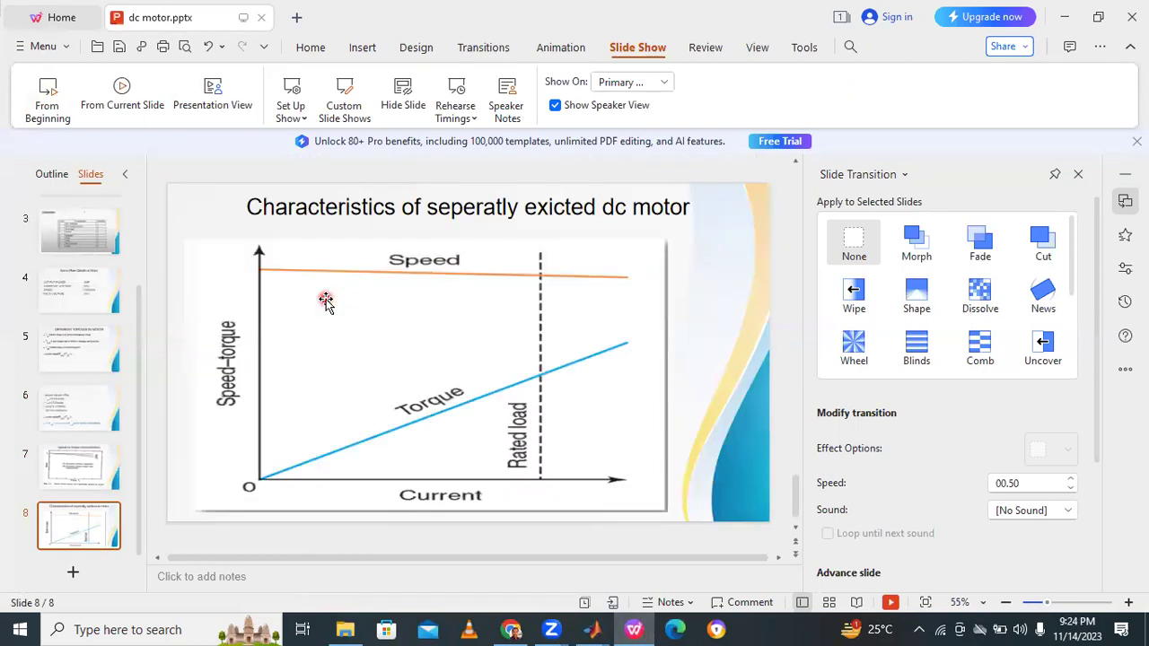
{"action": "scroll", "coordinate": [325, 302], "scroll_direction": "up", "scroll_amount": 2}
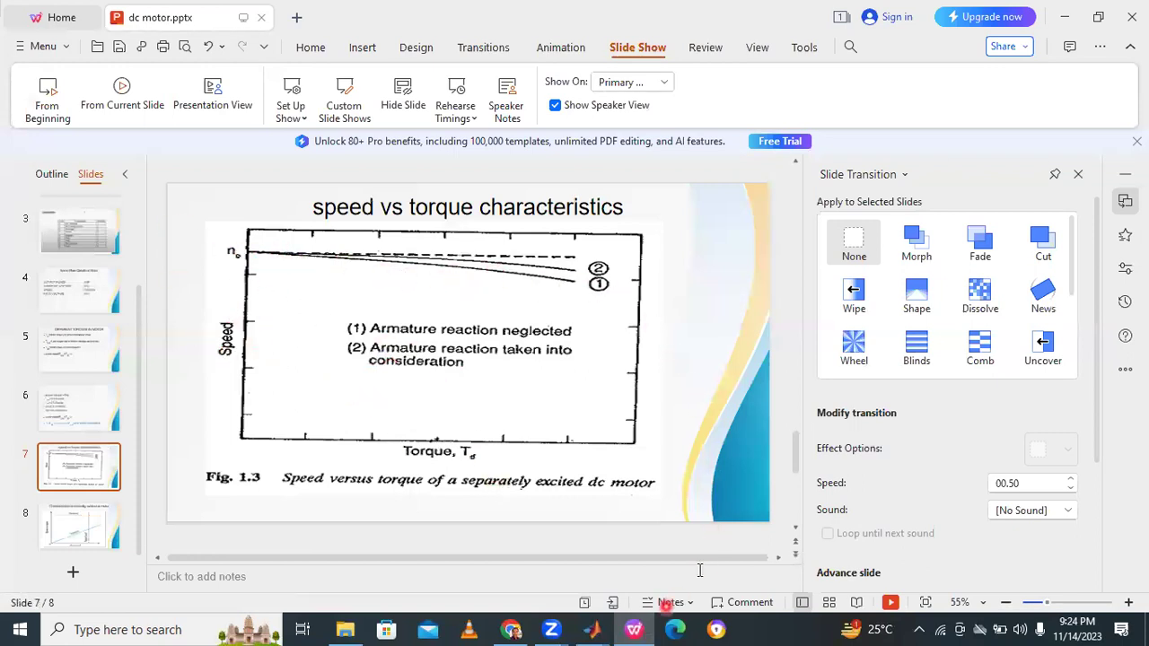
{"action": "mouse_move", "coordinate": [616, 625]}
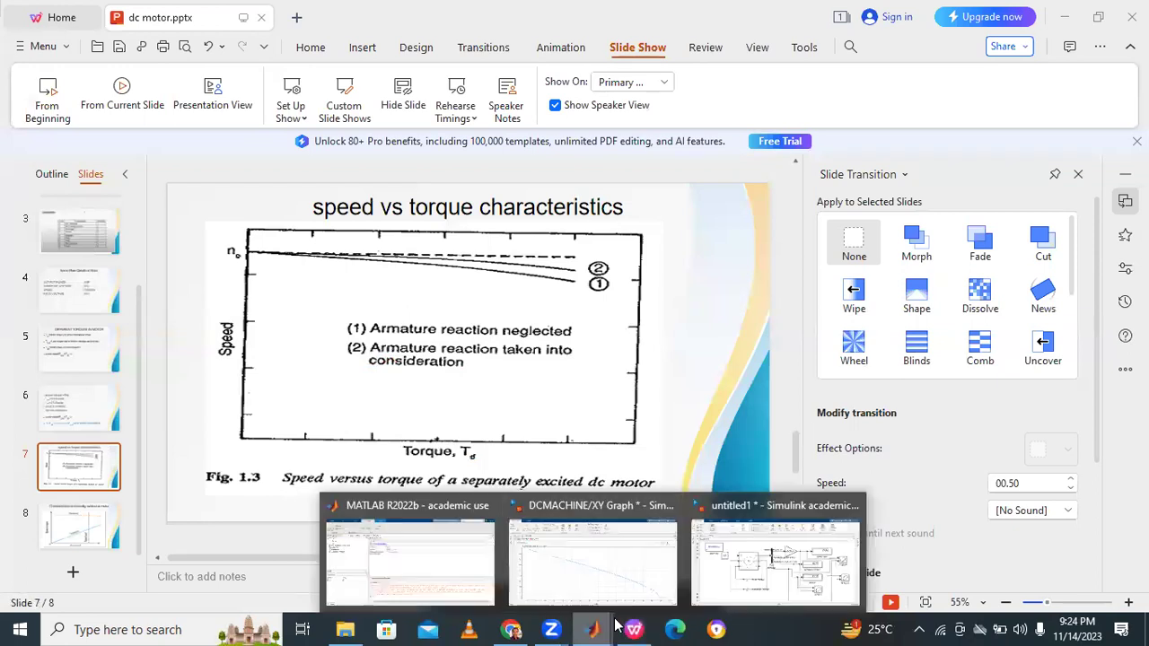
{"action": "left_click", "coordinate": [618, 566]}
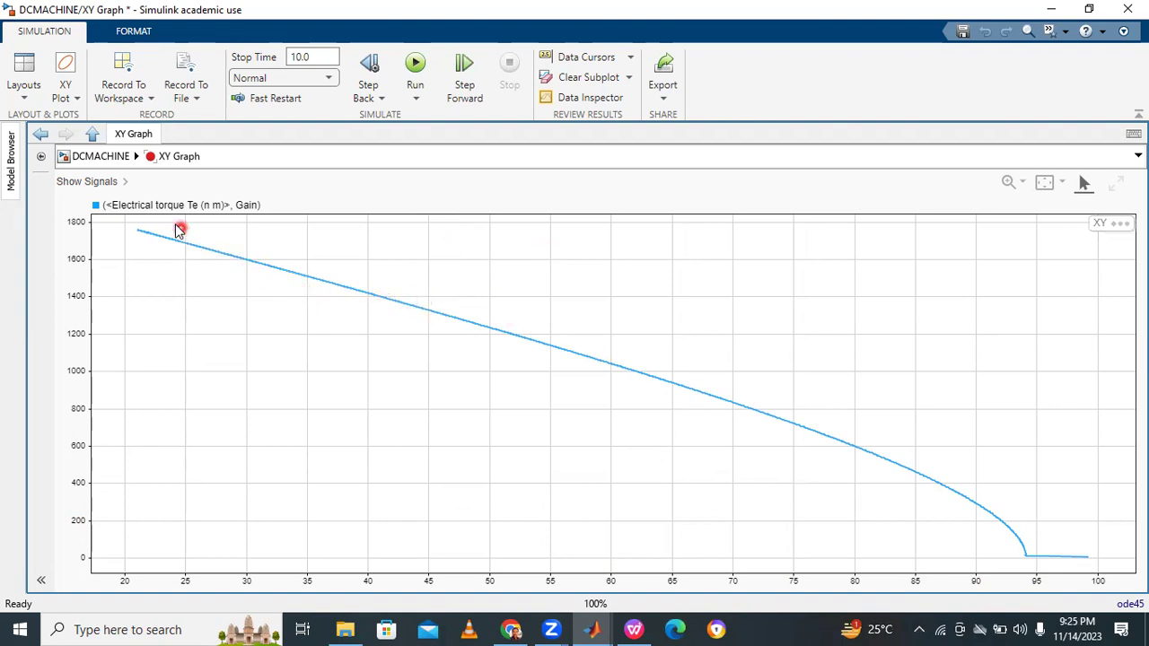
Return to the DCMACHINE model, trace the armature current and speed signals feeding XY Graph1, and open its plot
{"action": "left_click", "coordinate": [53, 136]}
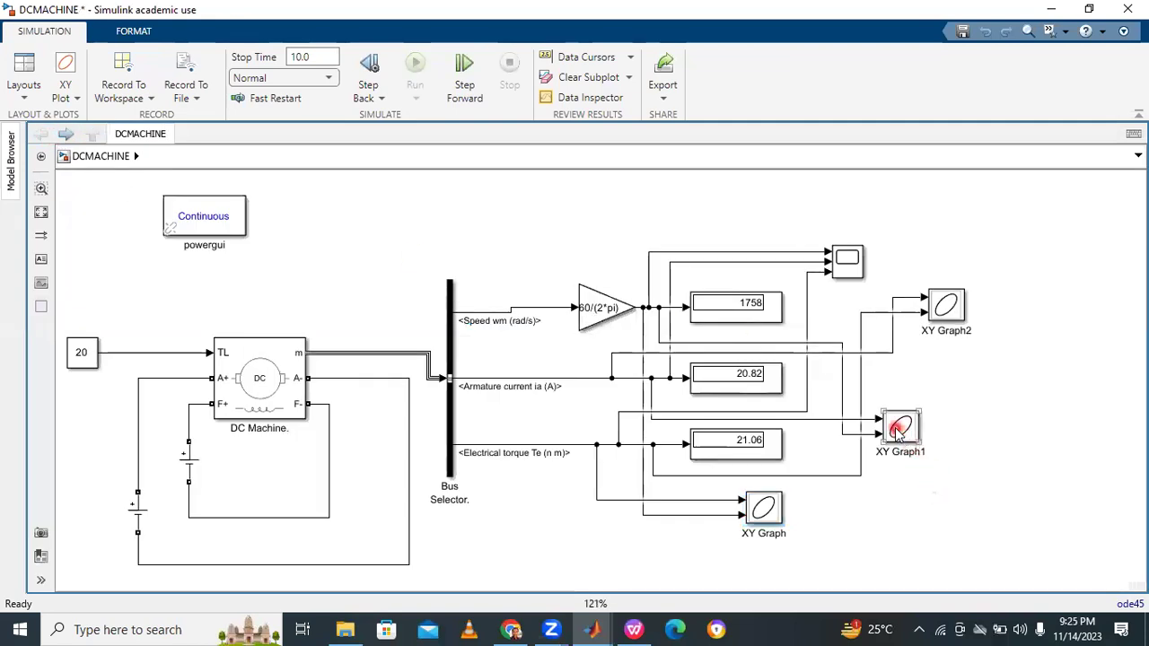
{"action": "left_click", "coordinate": [840, 419]}
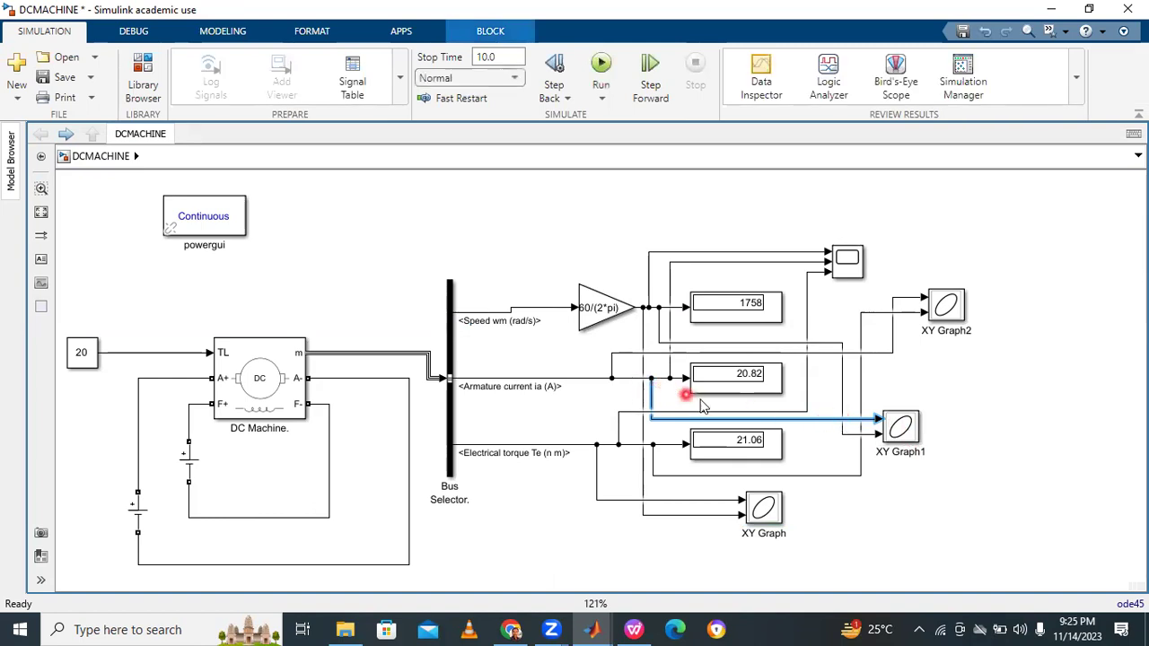
{"action": "left_click", "coordinate": [851, 436]}
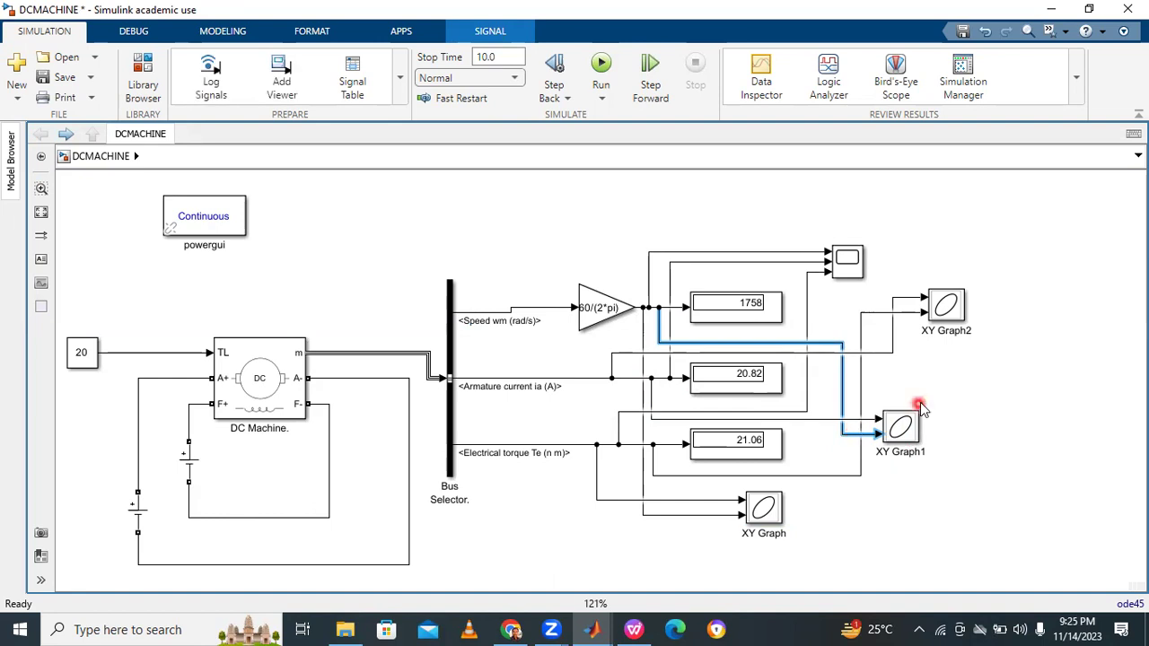
{"action": "left_click", "coordinate": [978, 384]}
{"action": "left_click", "coordinate": [901, 431]}
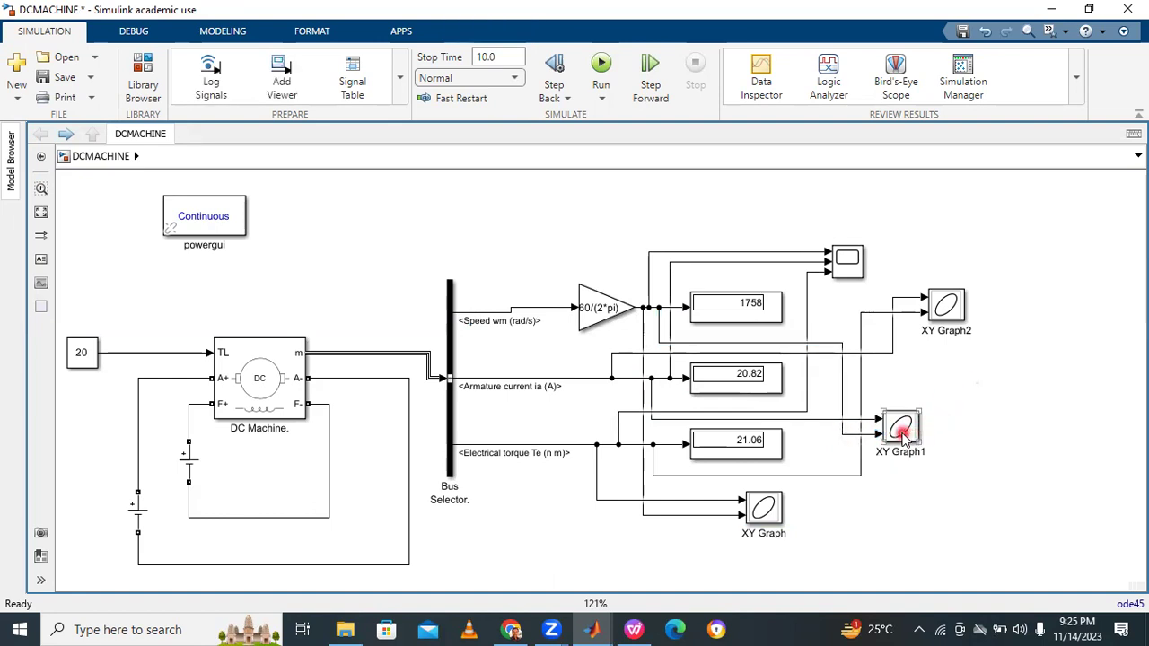
{"action": "double_click", "coordinate": [901, 431]}
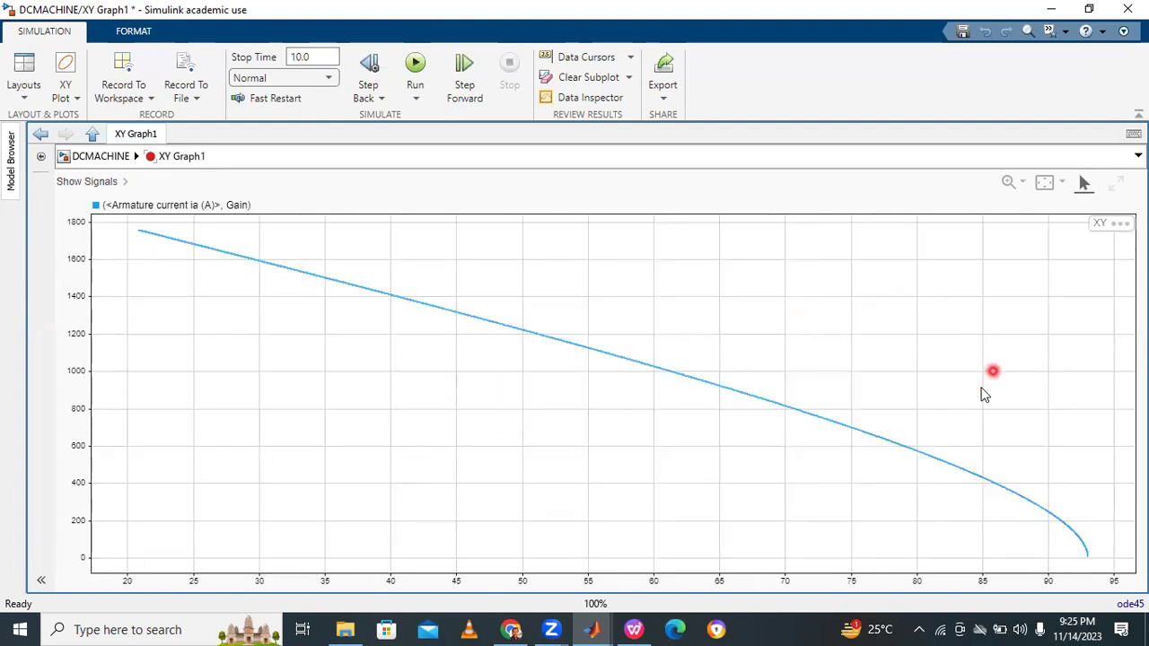
Check the speed curve on the separately excited motor characteristics slide in dc motor.pptx and return to the Simulink XY Graph1 plot
{"action": "left_click", "coordinate": [632, 629]}
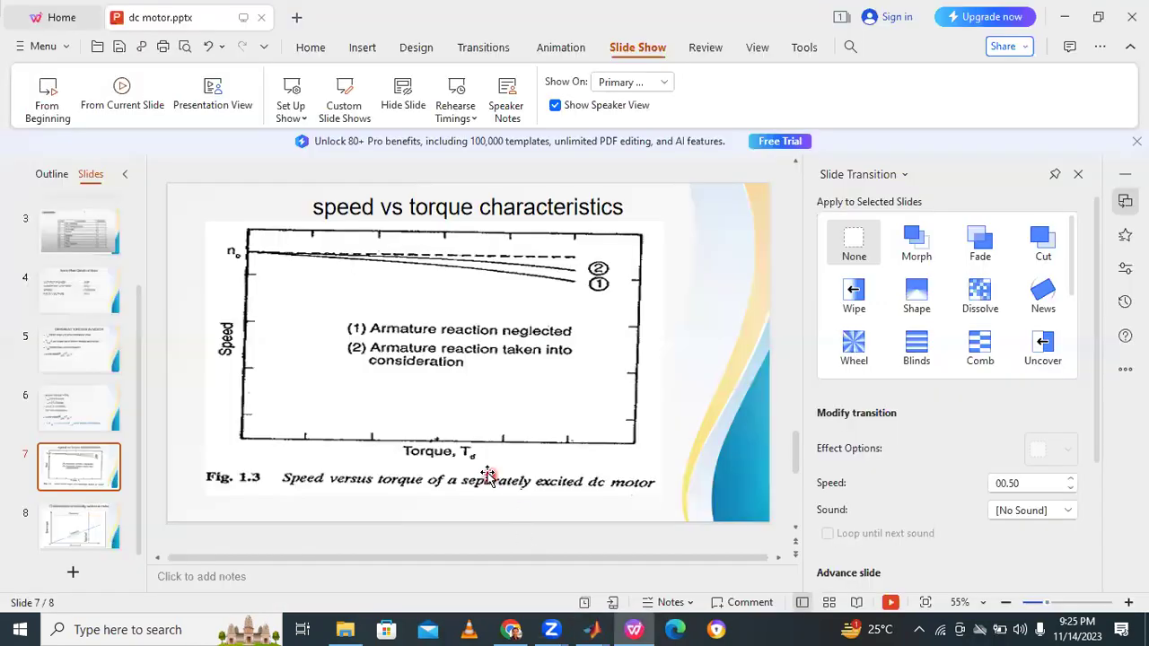
{"action": "scroll", "coordinate": [464, 461], "scroll_direction": "down", "scroll_amount": 1}
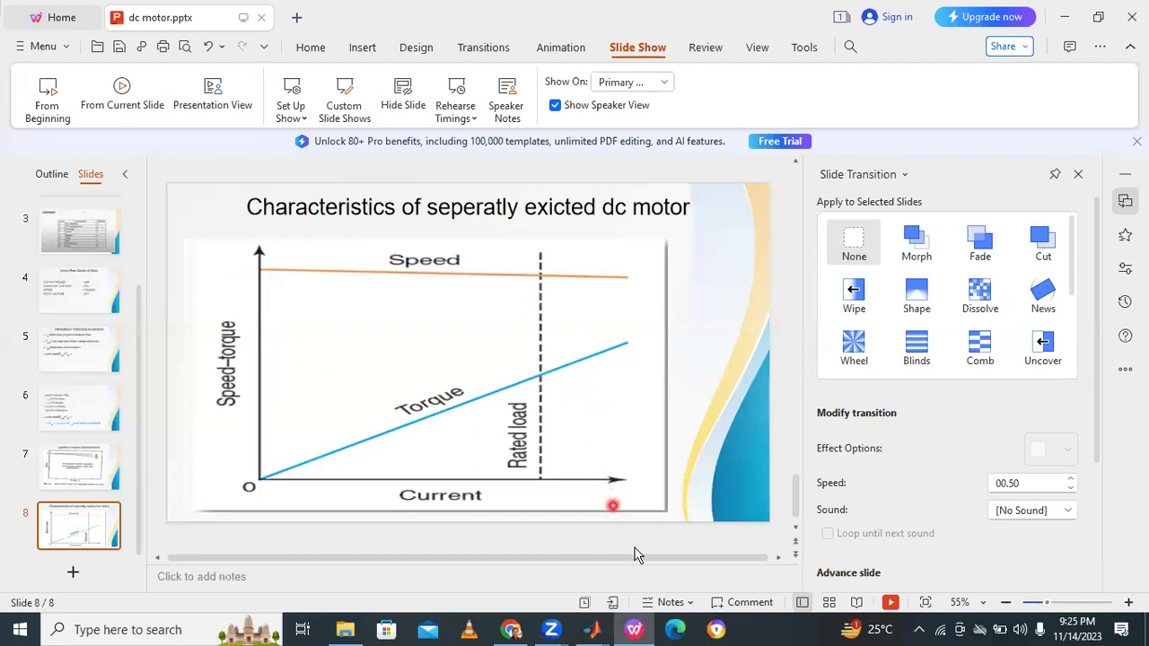
{"action": "mouse_move", "coordinate": [592, 629]}
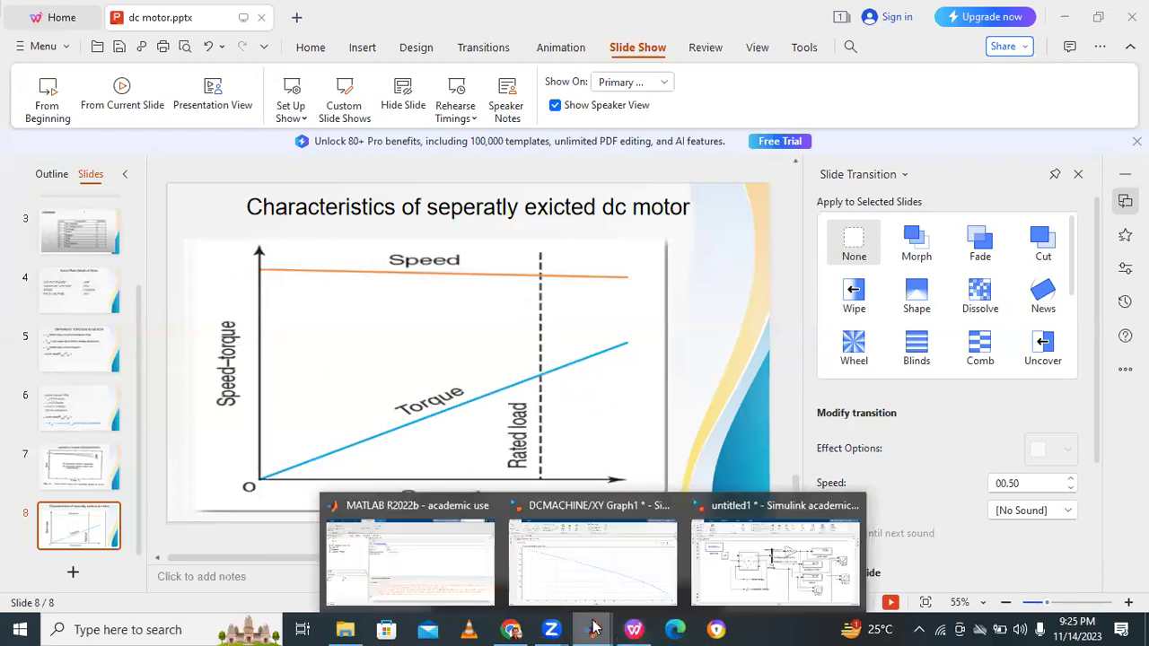
{"action": "left_click", "coordinate": [612, 567]}
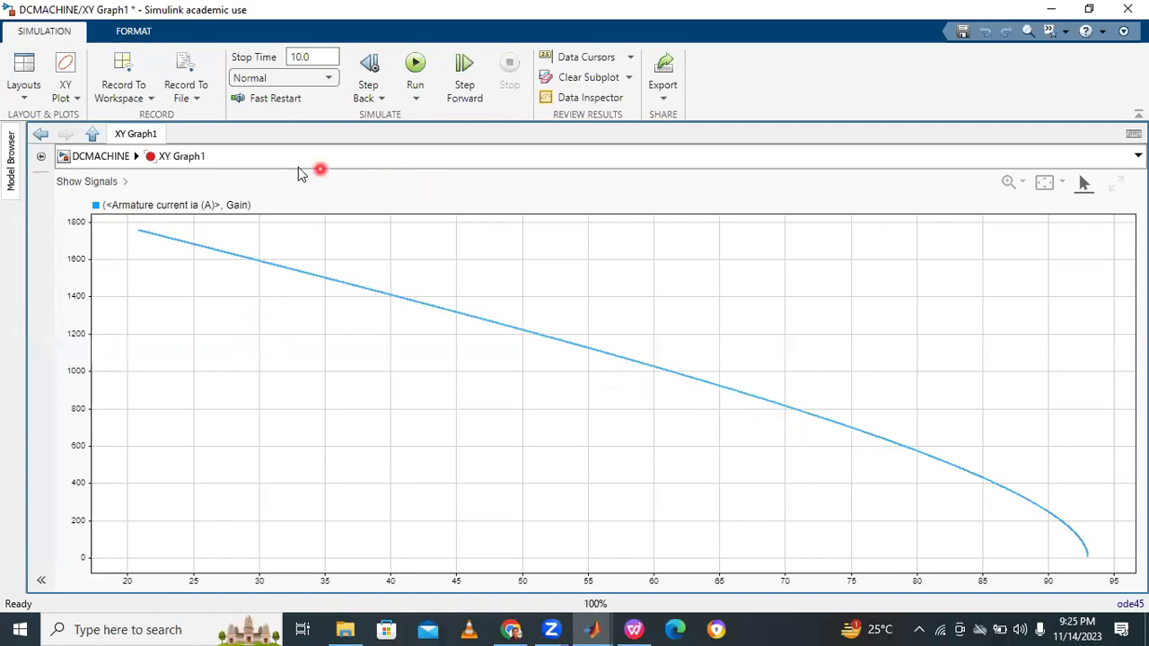
Return to the DCMACHINE model, trace the armature current and torque signals feeding XY Graph2, and open its plot
{"action": "left_click", "coordinate": [46, 134]}
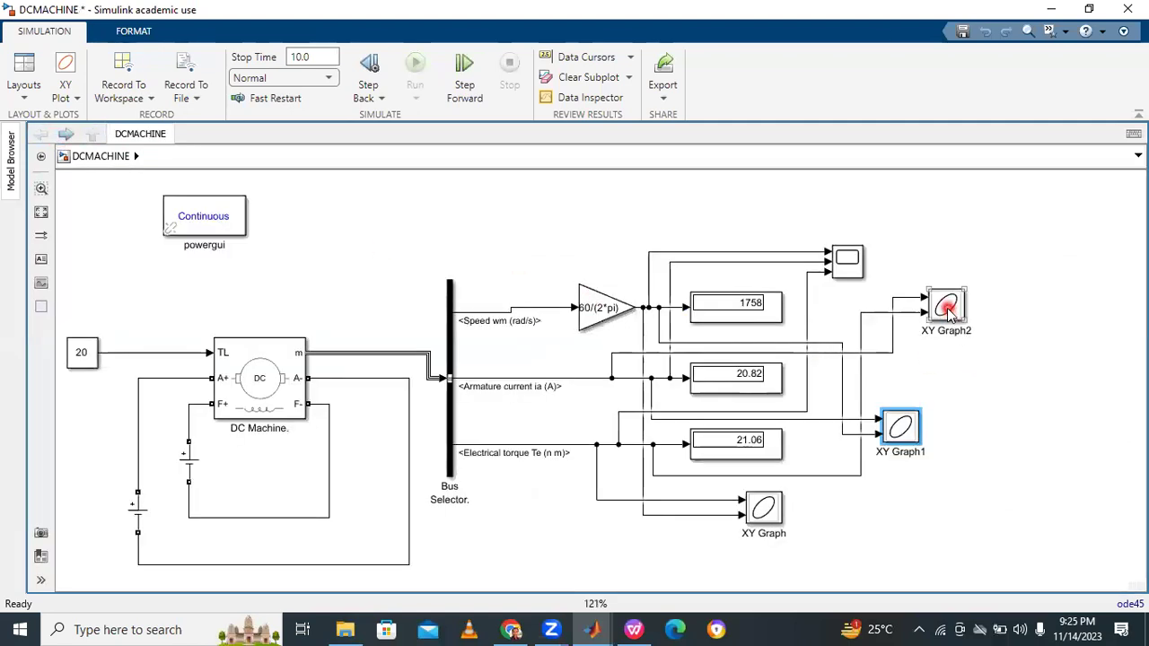
{"action": "left_click", "coordinate": [893, 353]}
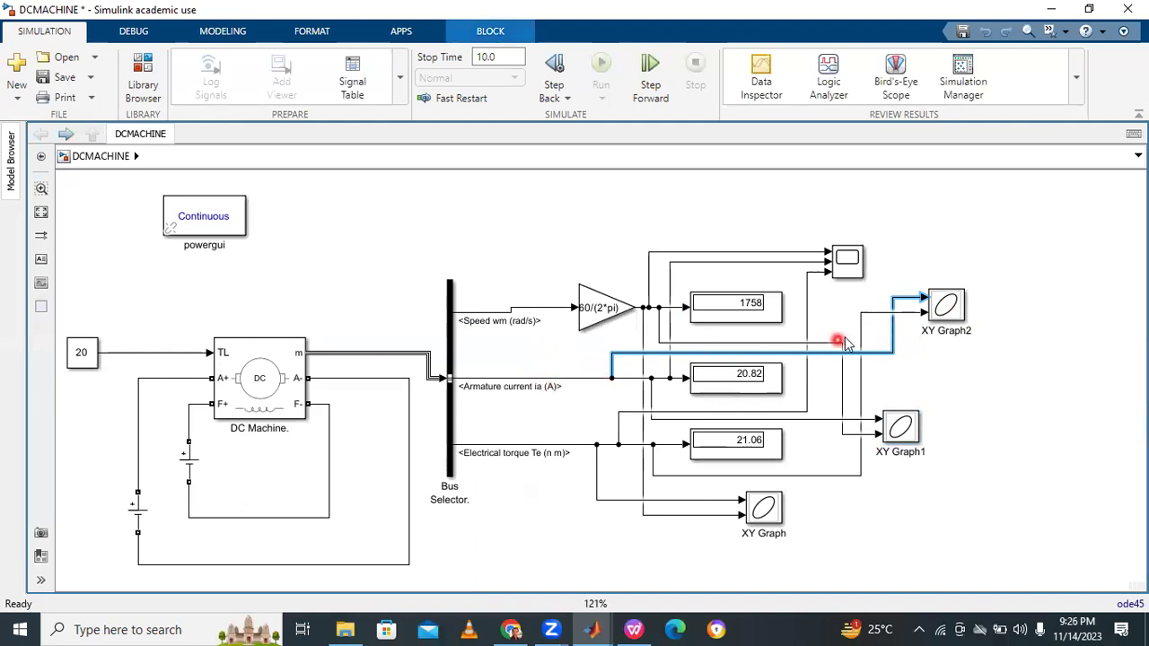
{"action": "left_click", "coordinate": [870, 315]}
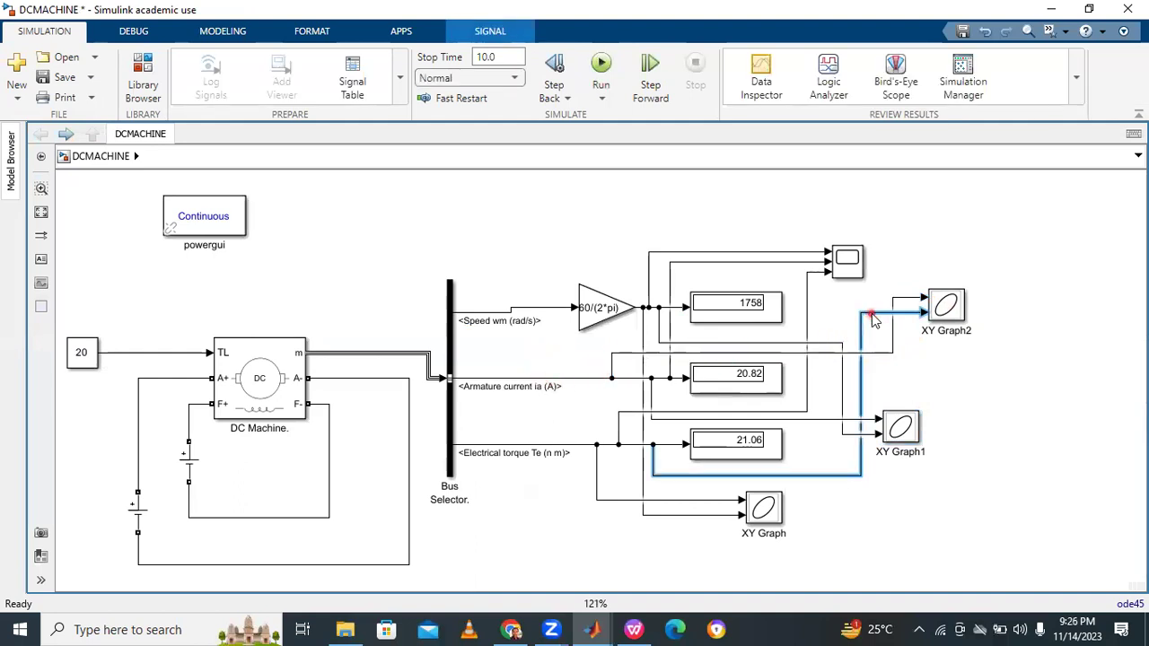
{"action": "double_click", "coordinate": [949, 308]}
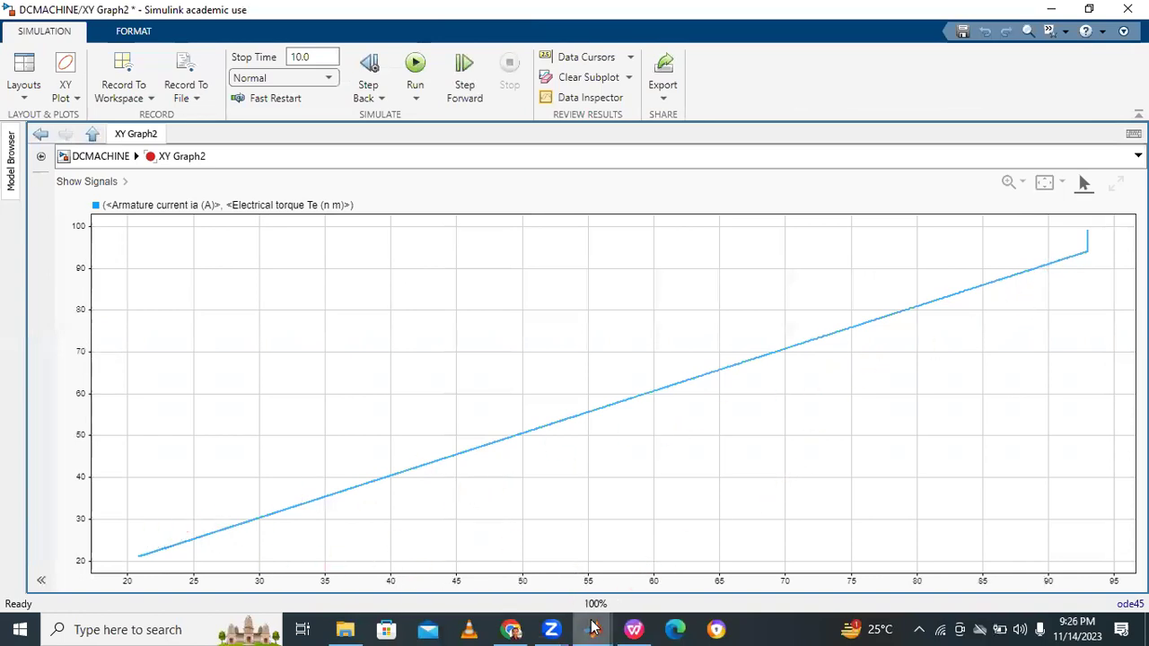
Compare the XY Graph2 plot with the torque-current curve on the characteristics slide in dc motor.pptx, returning to the Simulink plot
{"action": "left_click", "coordinate": [641, 629]}
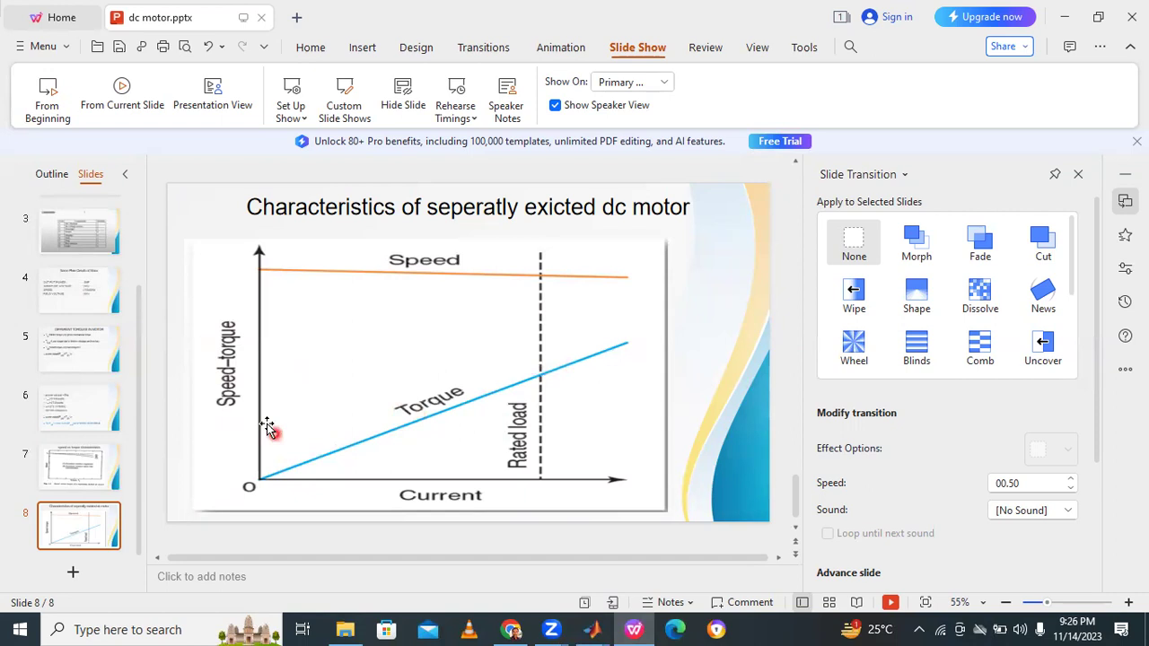
{"action": "mouse_move", "coordinate": [594, 628]}
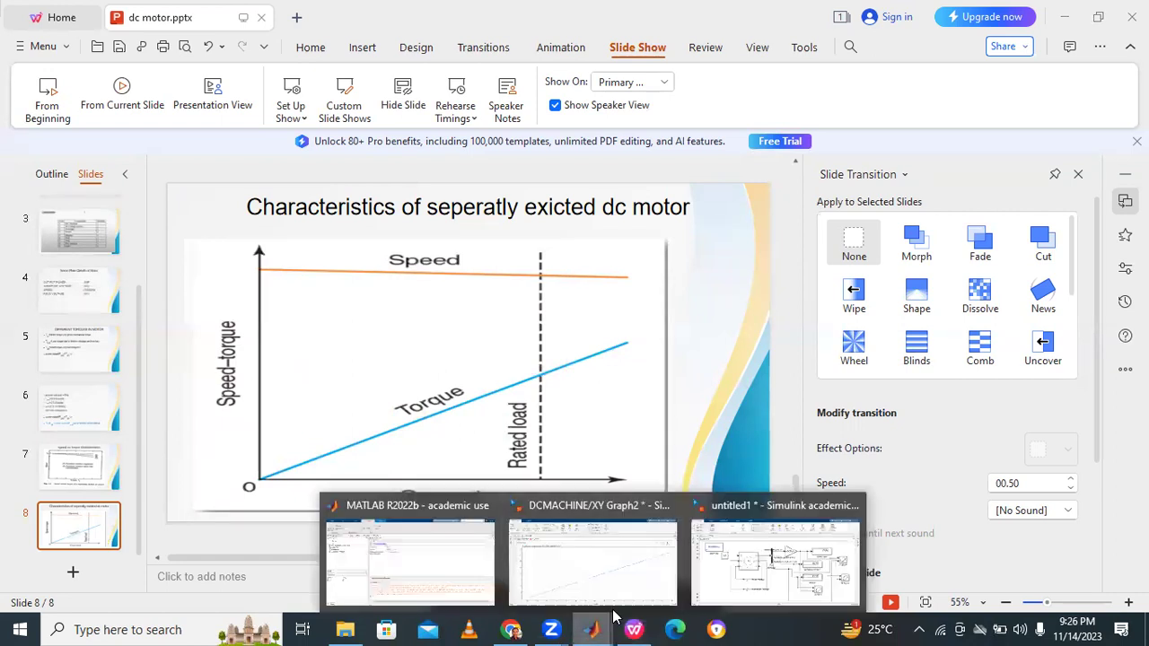
{"action": "left_click", "coordinate": [603, 566]}
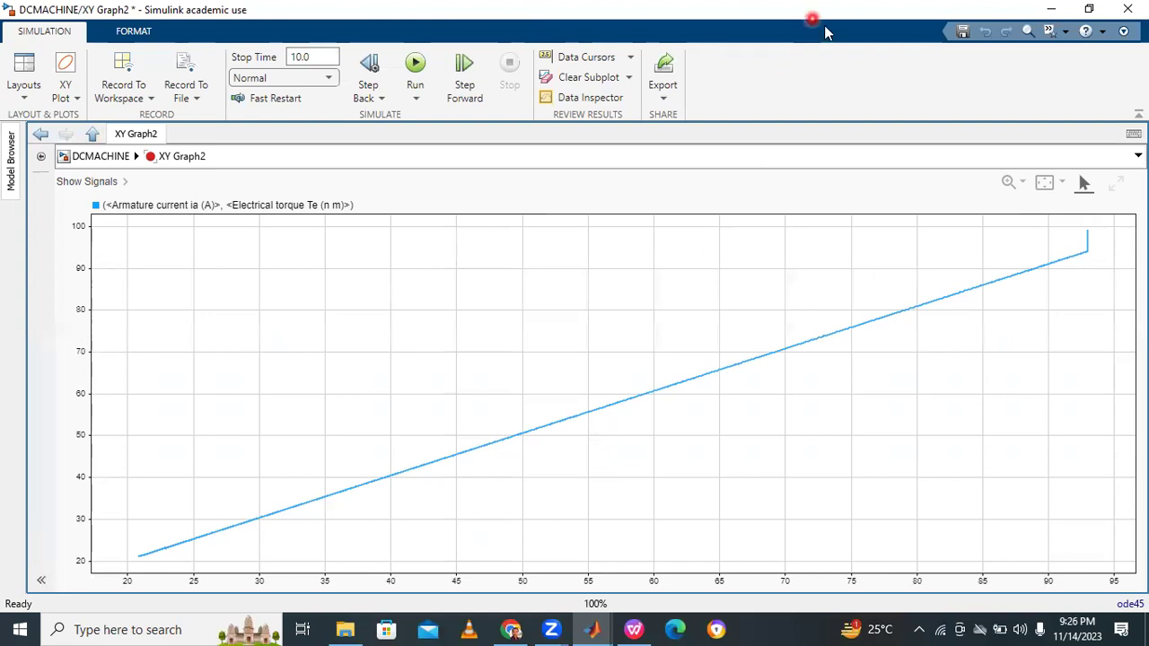
Switch to the dc motor.pptx presentation, go back to its title slide, and start the slide show from the beginning
{"action": "left_click", "coordinate": [634, 629]}
{"action": "scroll", "coordinate": [444, 315], "scroll_direction": "up", "scroll_amount": 5}
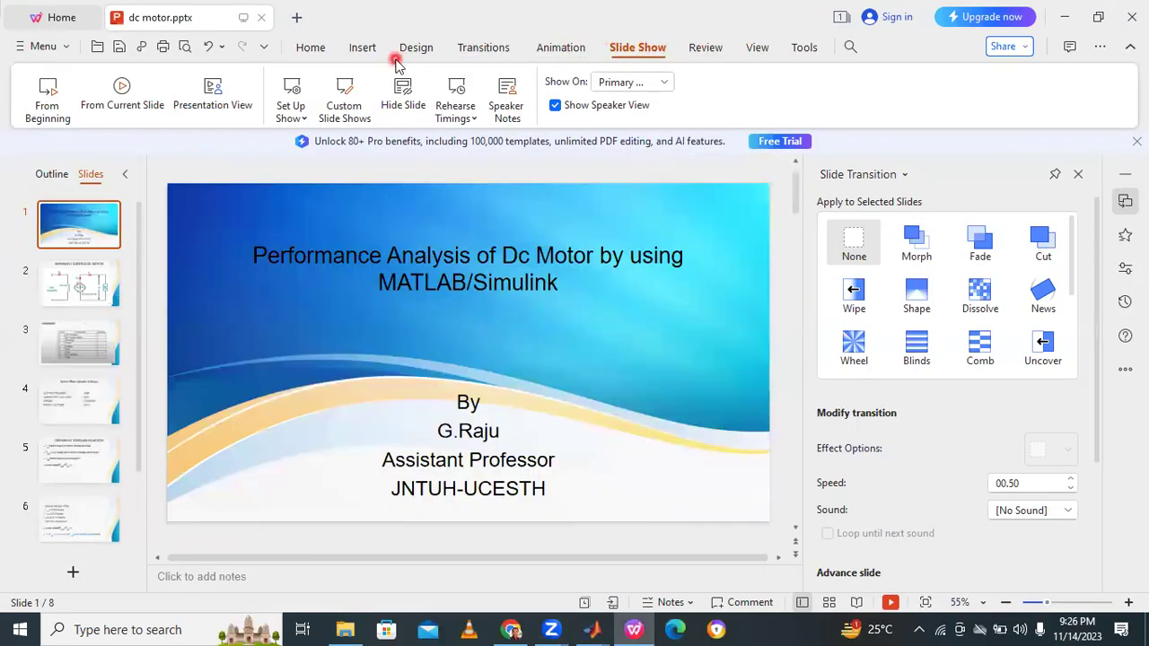
{"action": "left_click", "coordinate": [52, 87]}
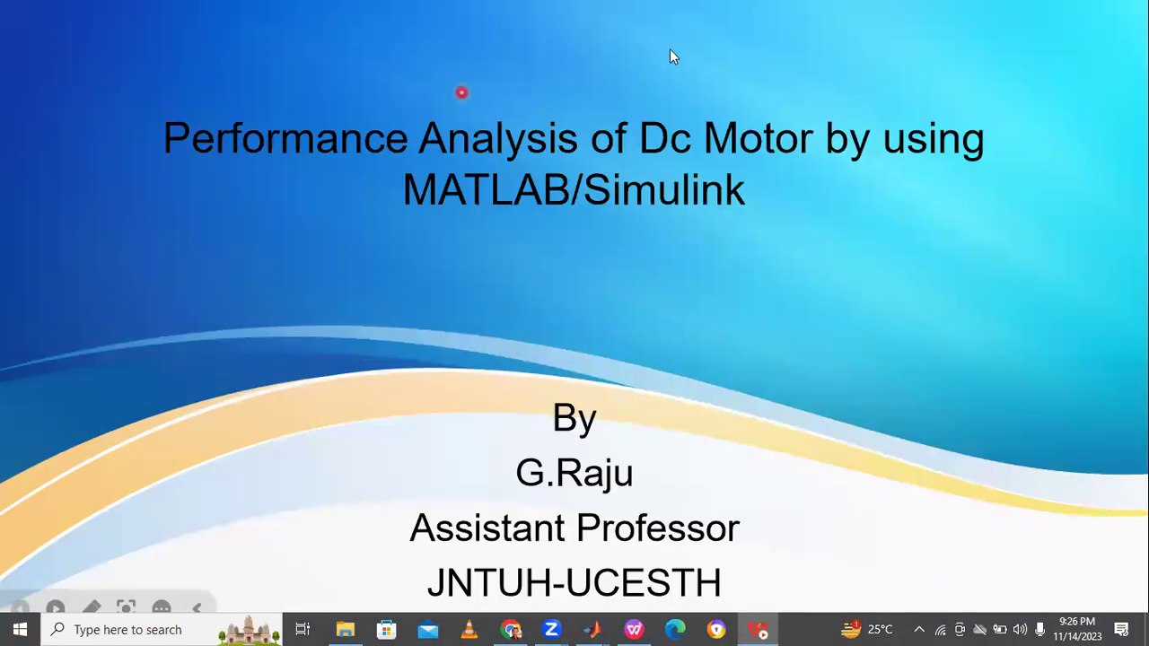